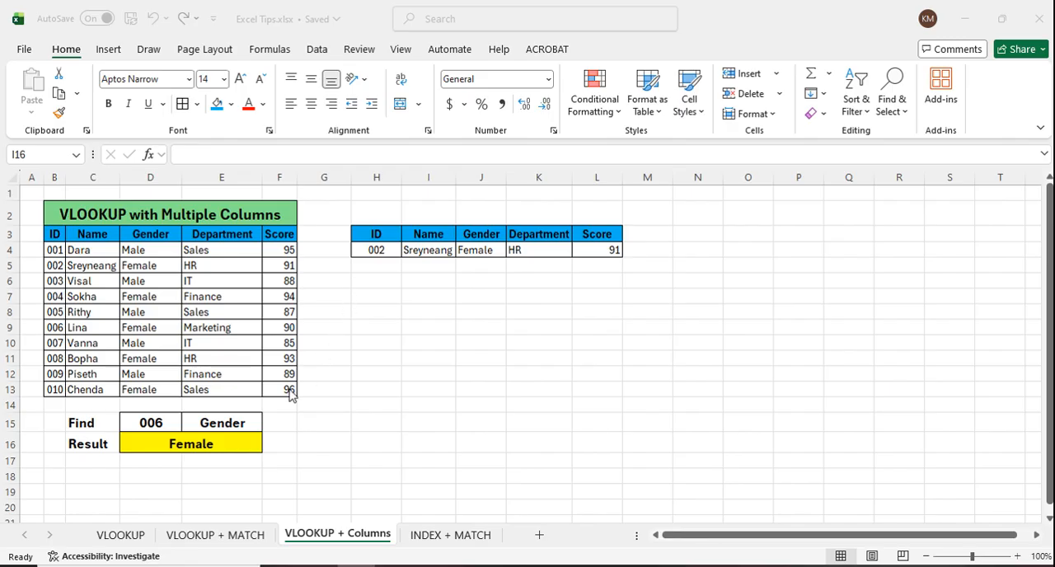
Step: Review the ID and column choices offered in the Find cells of the VLOOKUP + MATCH sheet
left_click(228, 536)
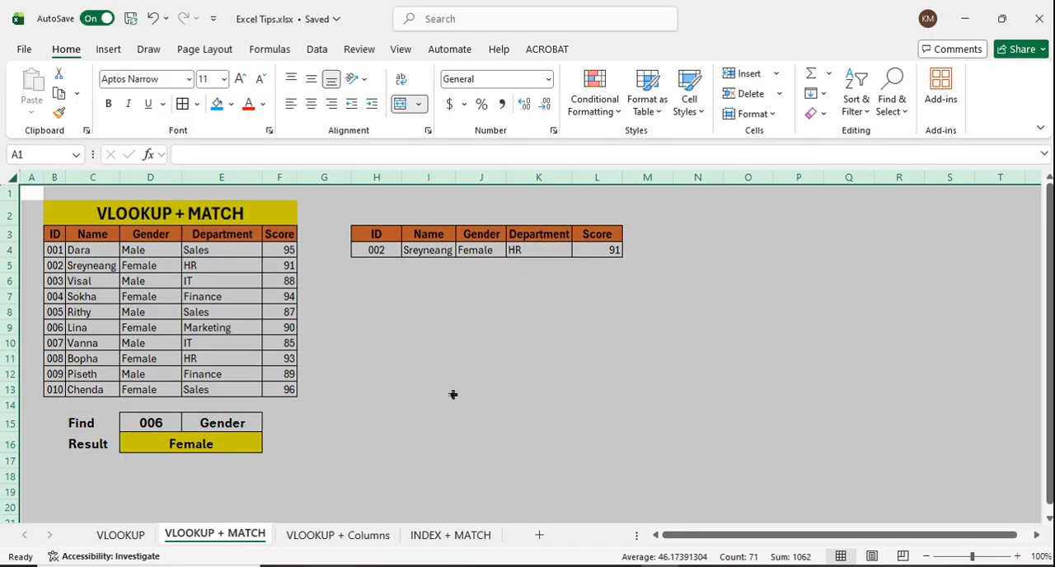
left_click(454, 393)
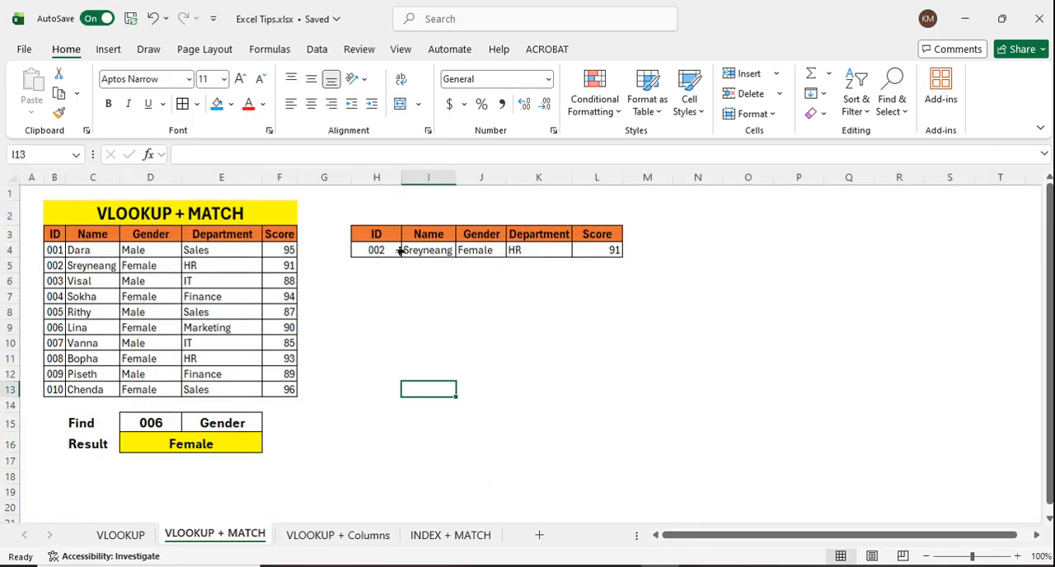
left_click(173, 425)
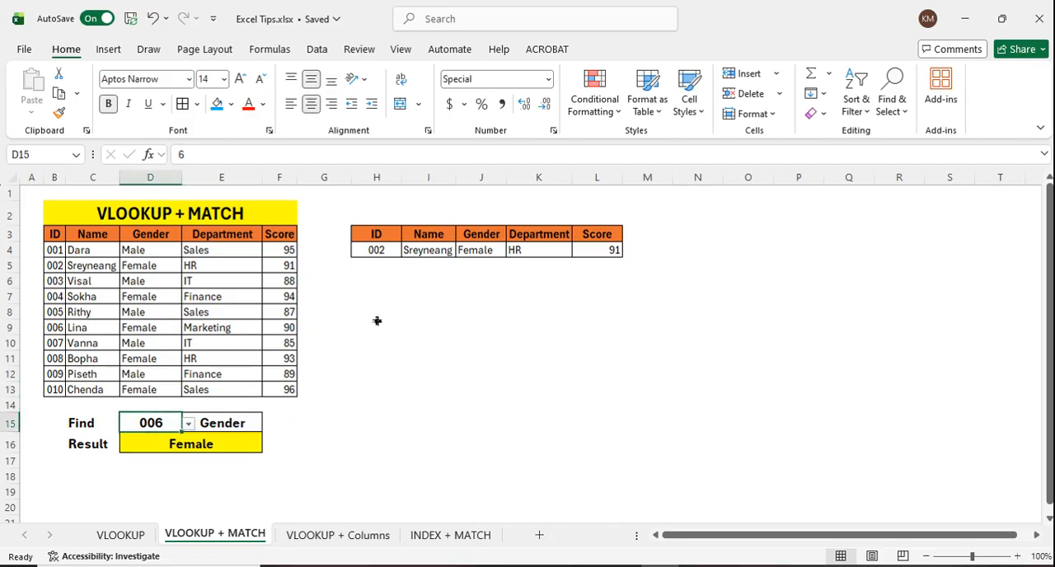
left_click(189, 425)
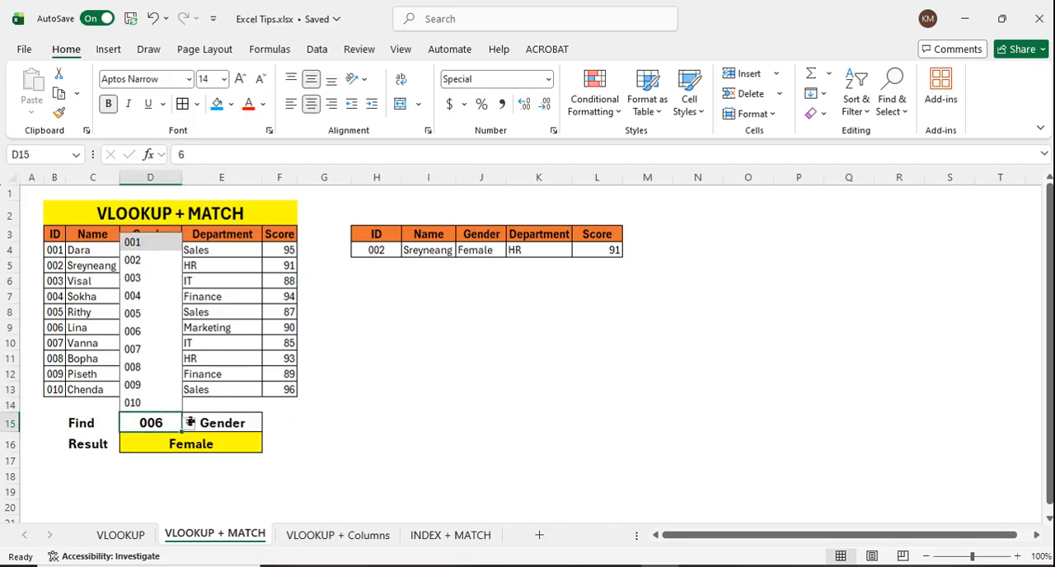
left_click(241, 422)
left_click(269, 424)
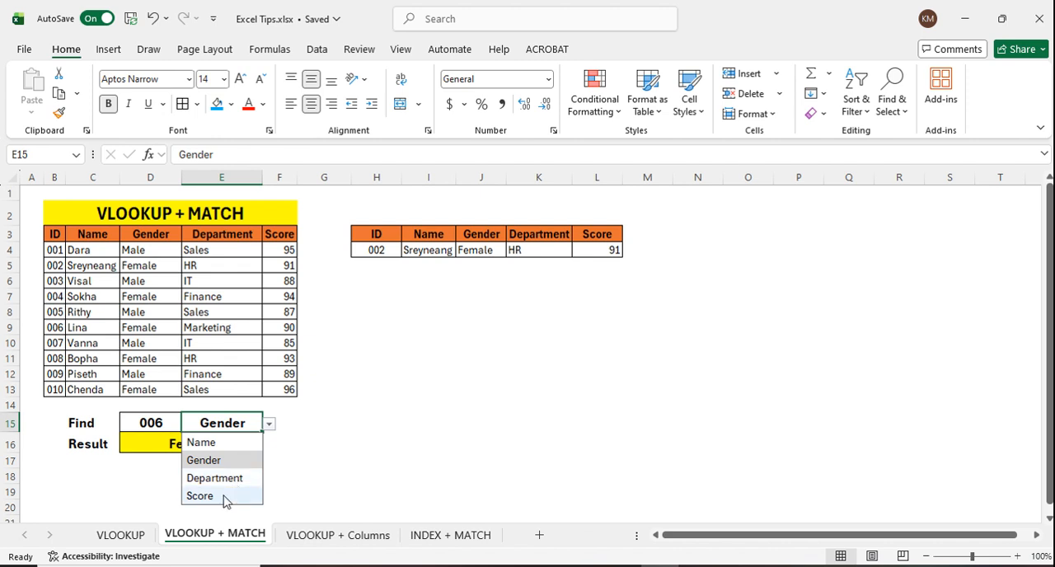
left_click(334, 448)
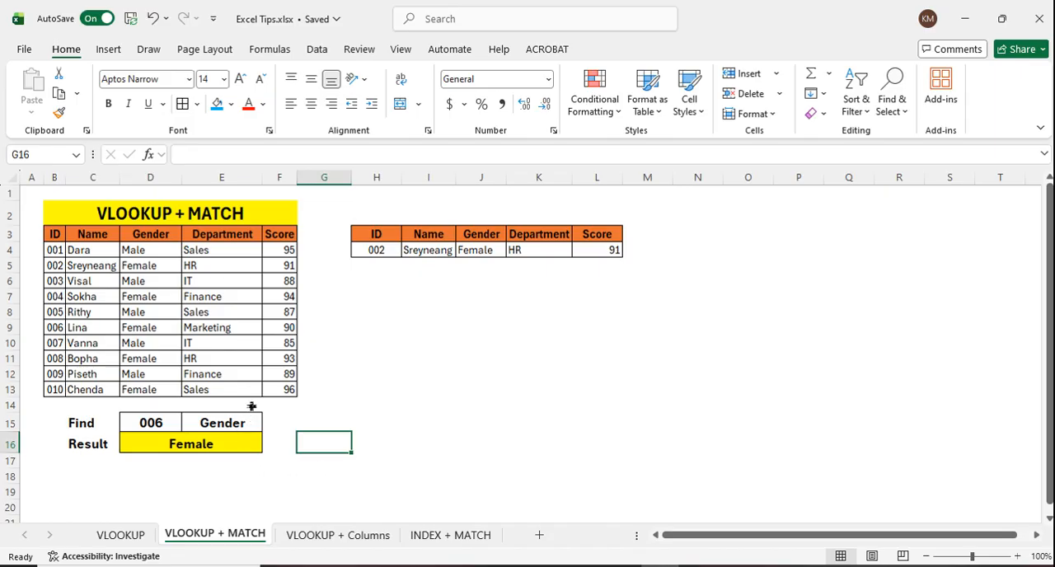
left_click(345, 537)
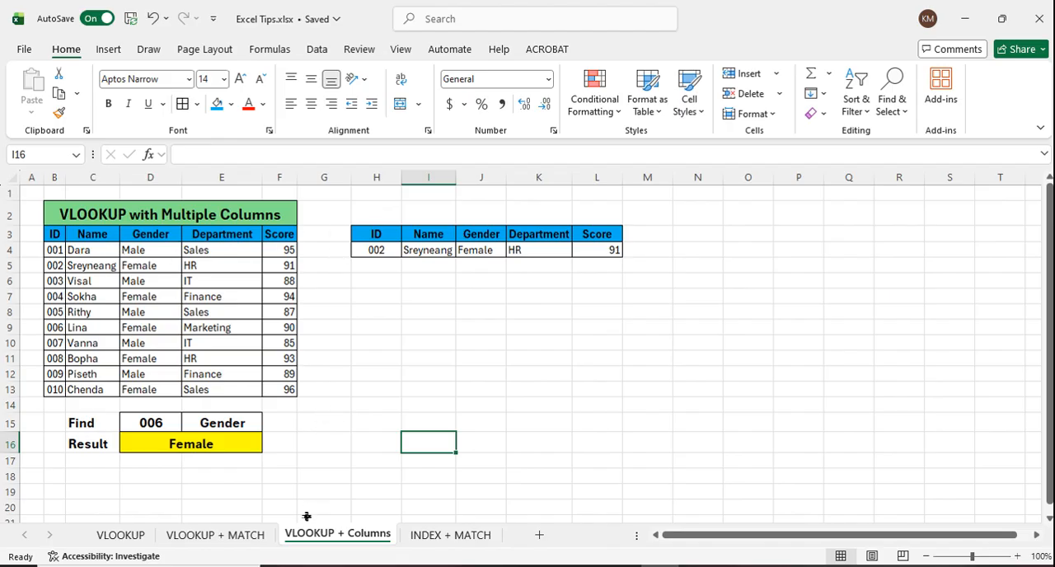
Step: Set the Find ID on the VLOOKUP + MATCH sheet to 001 and review the column choices beside it
left_click(249, 541)
left_click(173, 429)
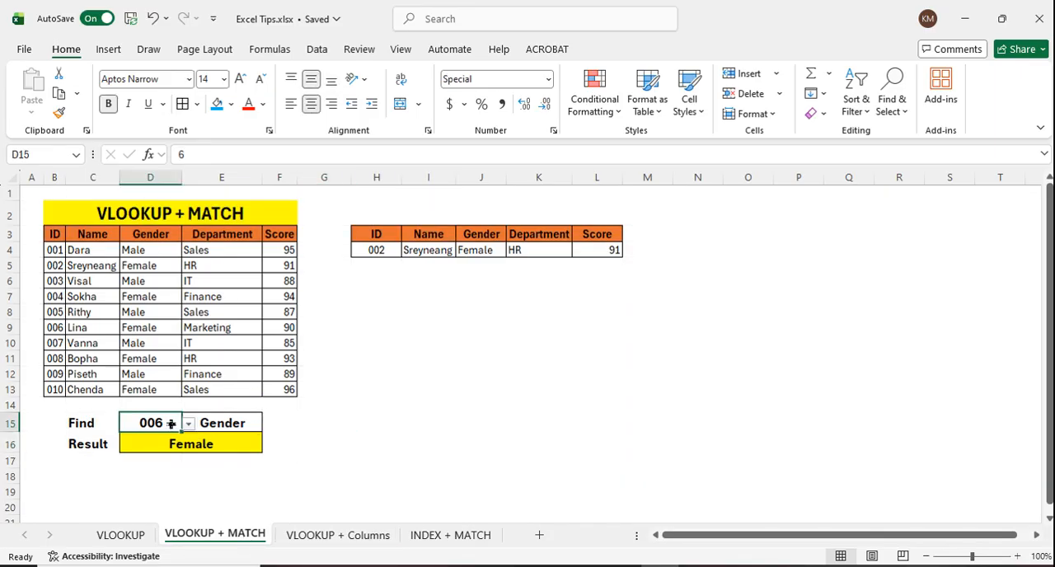
left_click(187, 424)
left_click(154, 244)
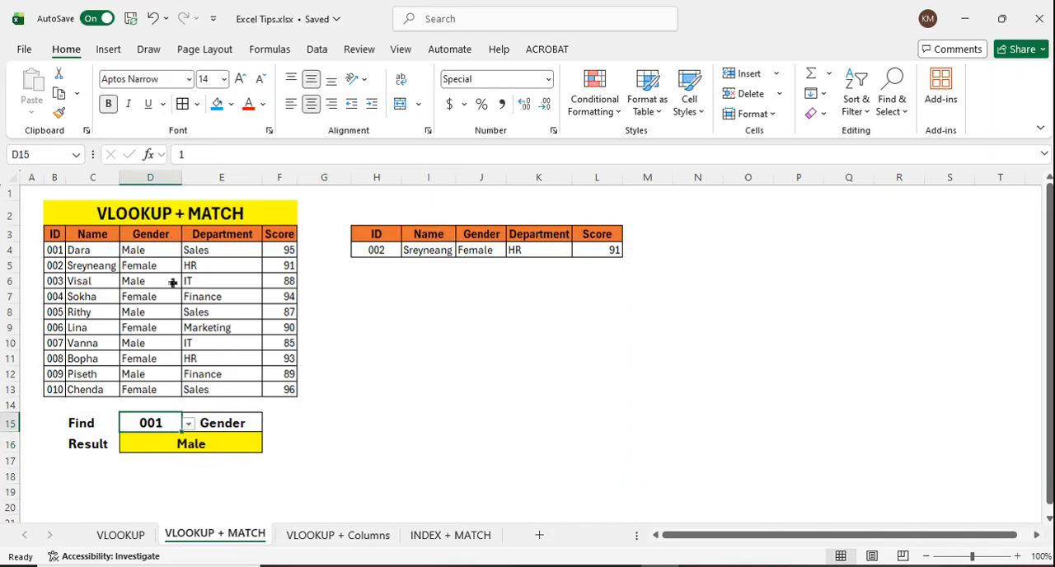
left_click(254, 426)
left_click(269, 423)
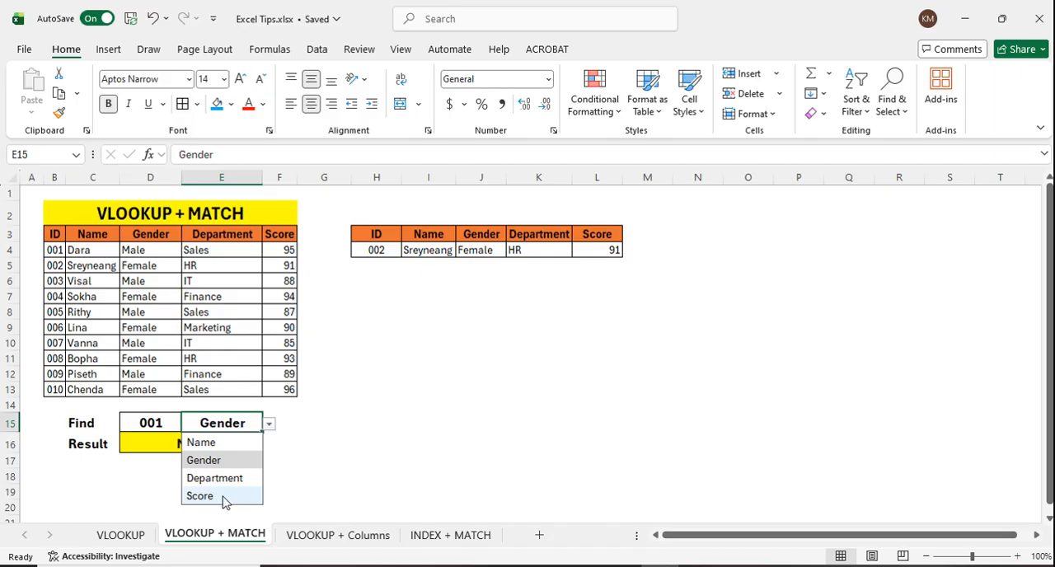
left_click(363, 424)
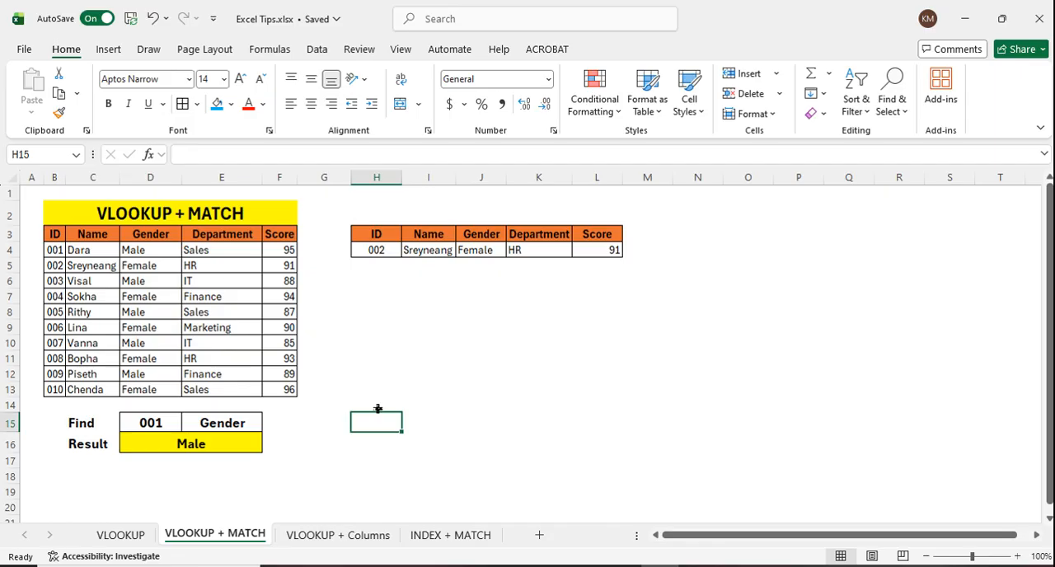
Step: Delete rows 15 to 17, containing the Find and Result block, from the VLOOKUP + Columns sheet
left_click(326, 537)
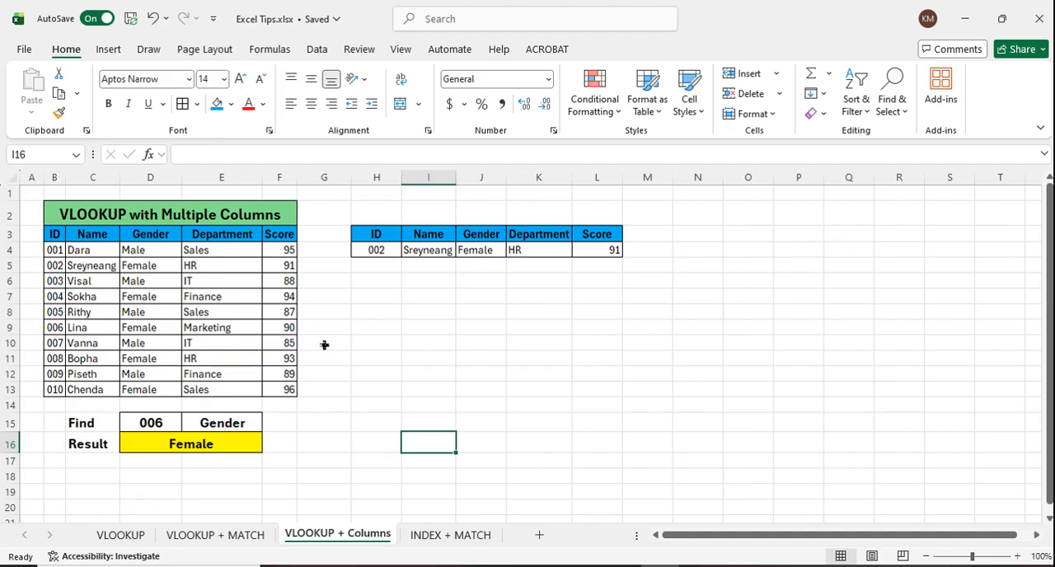
left_click(328, 426)
left_click_drag(11, 423, 11, 464)
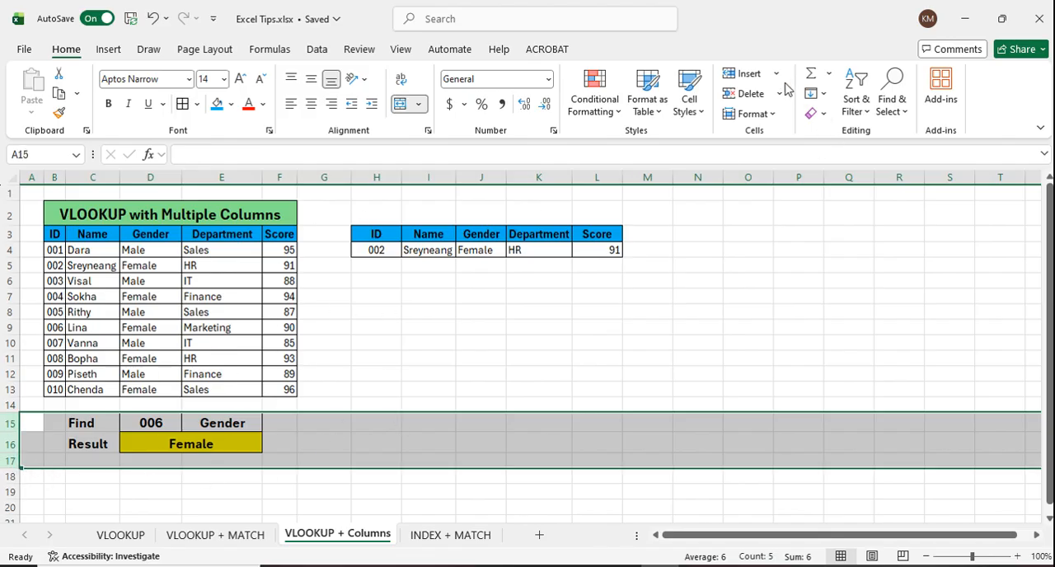
left_click(746, 93)
left_click(503, 360)
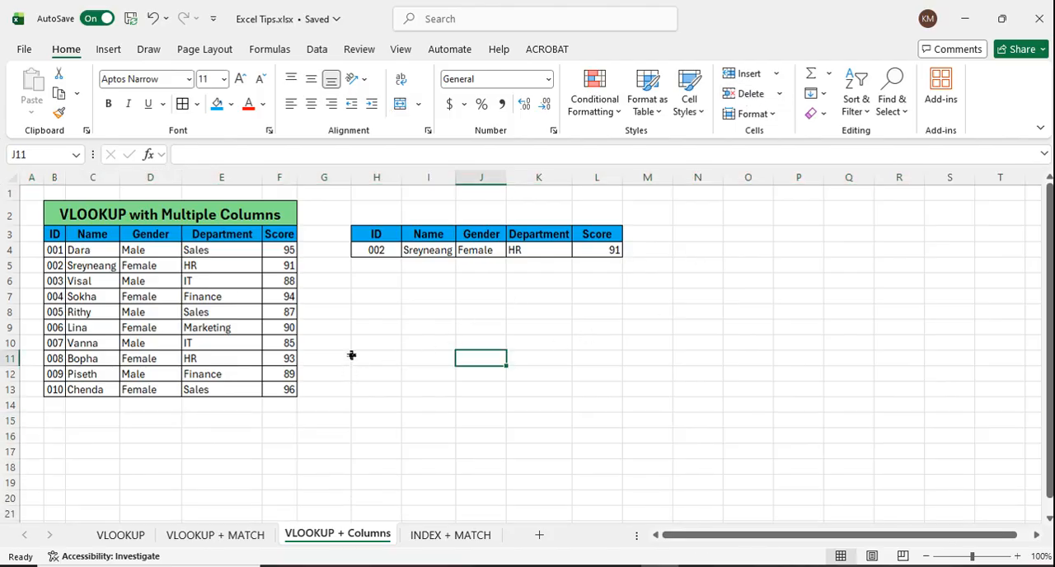
Step: Clear the contents of the lookup row H4:L4 under the ID, Name, Gender, Department and Score headers
left_click_drag(376, 251, 610, 251)
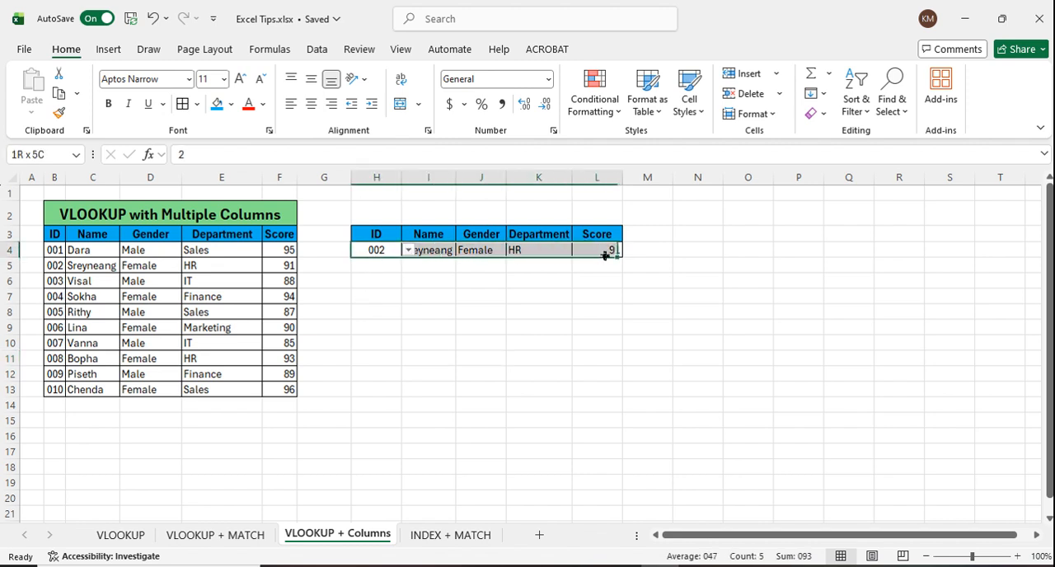
key("Delete")
left_click(567, 341)
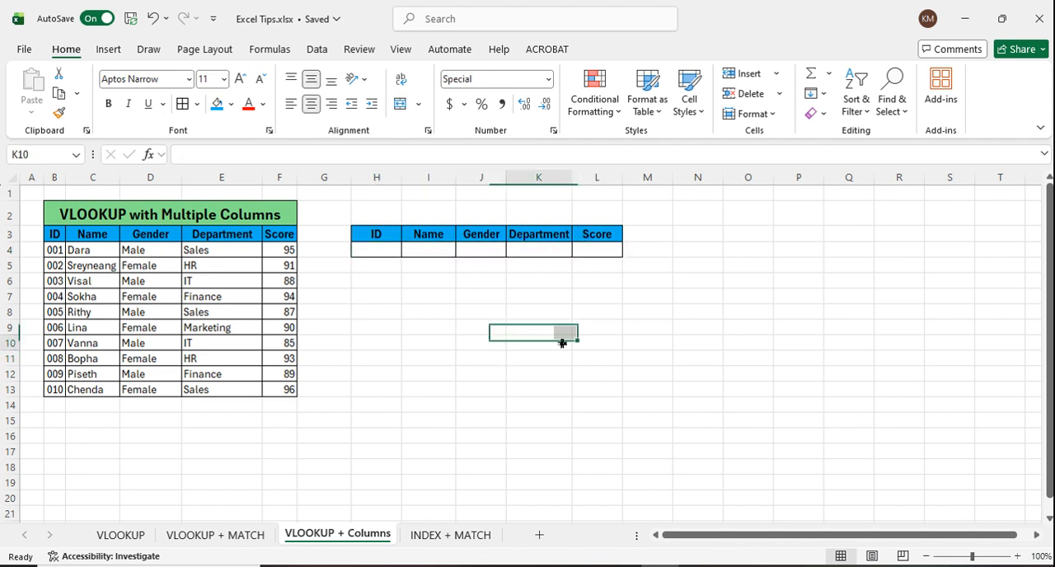
Step: Review the ID choices in H4, the Name cell I4 and the records in the source table
left_click(408, 282)
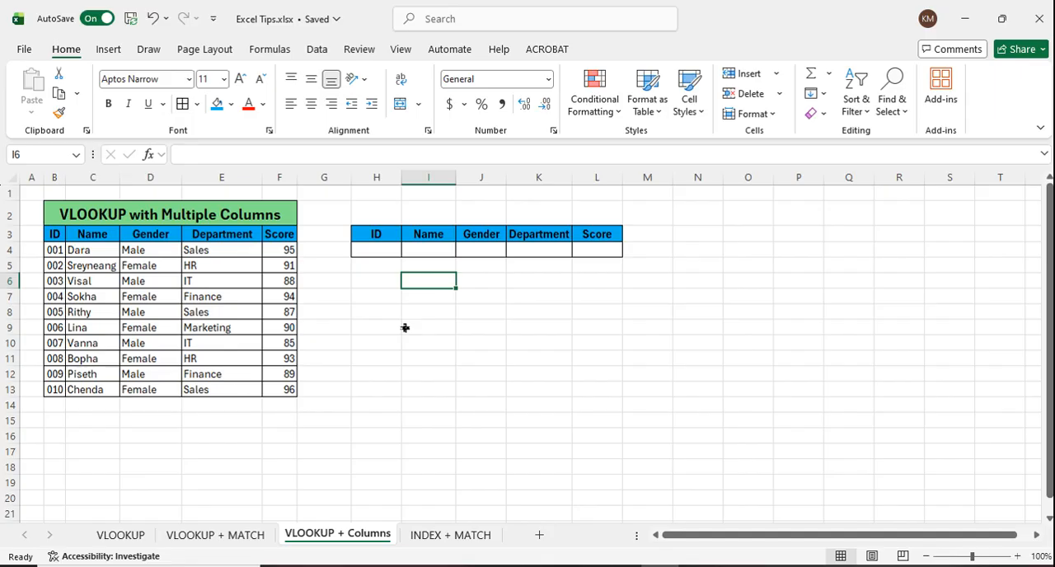
left_click(385, 252)
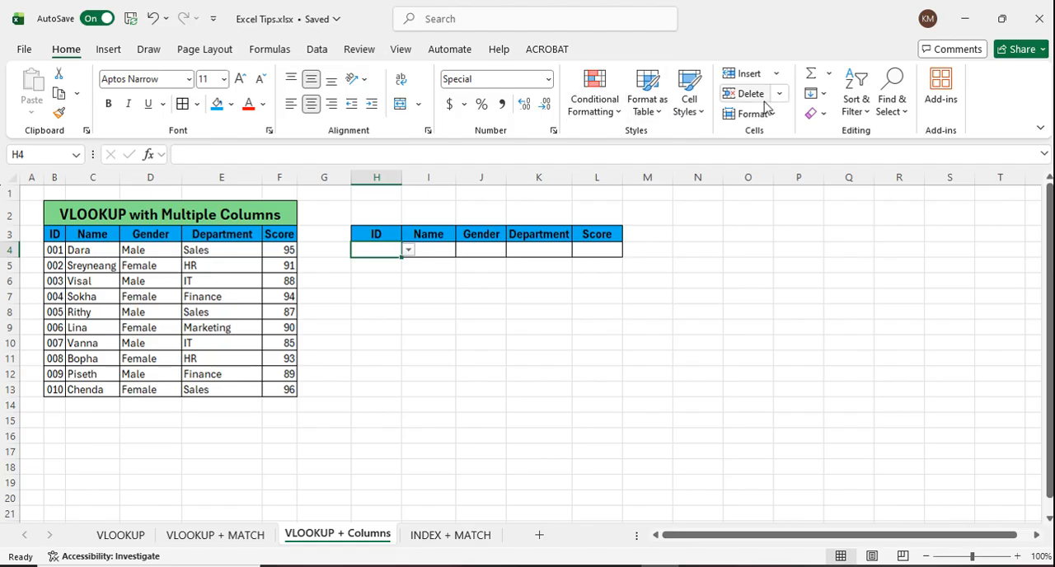
left_click(408, 251)
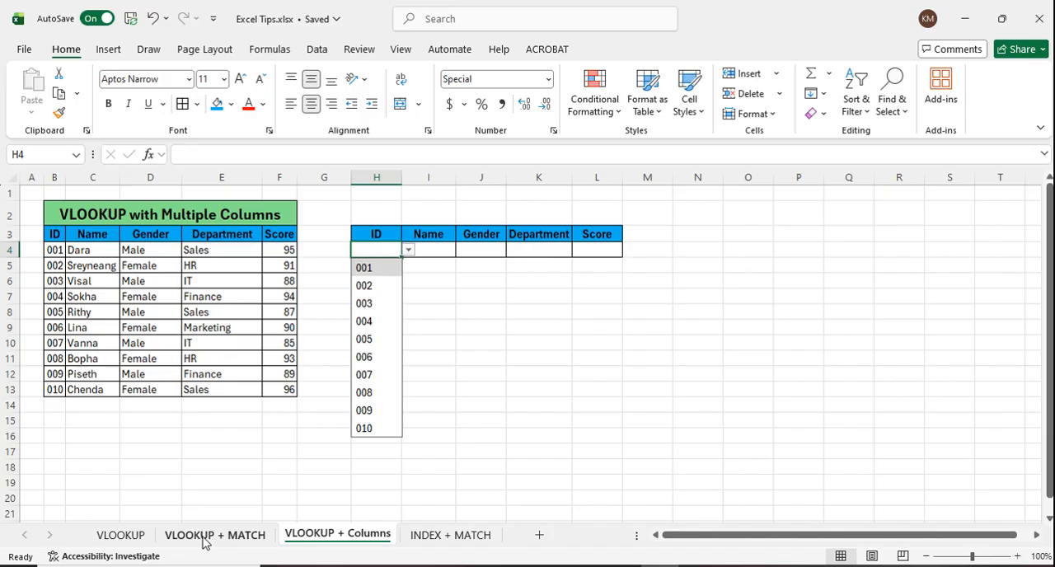
left_click(451, 316)
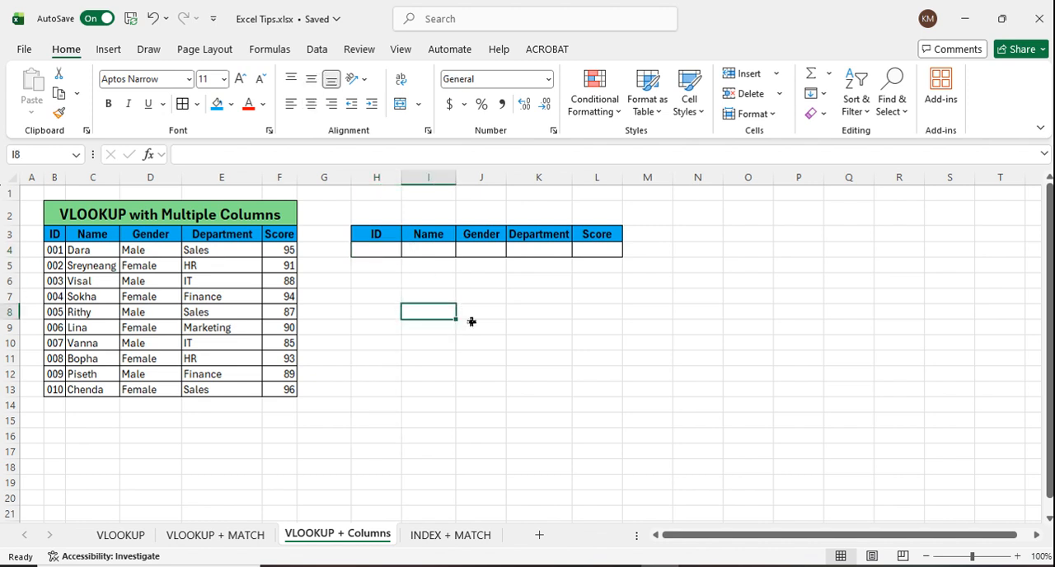
left_click(446, 251)
left_click(442, 313)
left_click(391, 257)
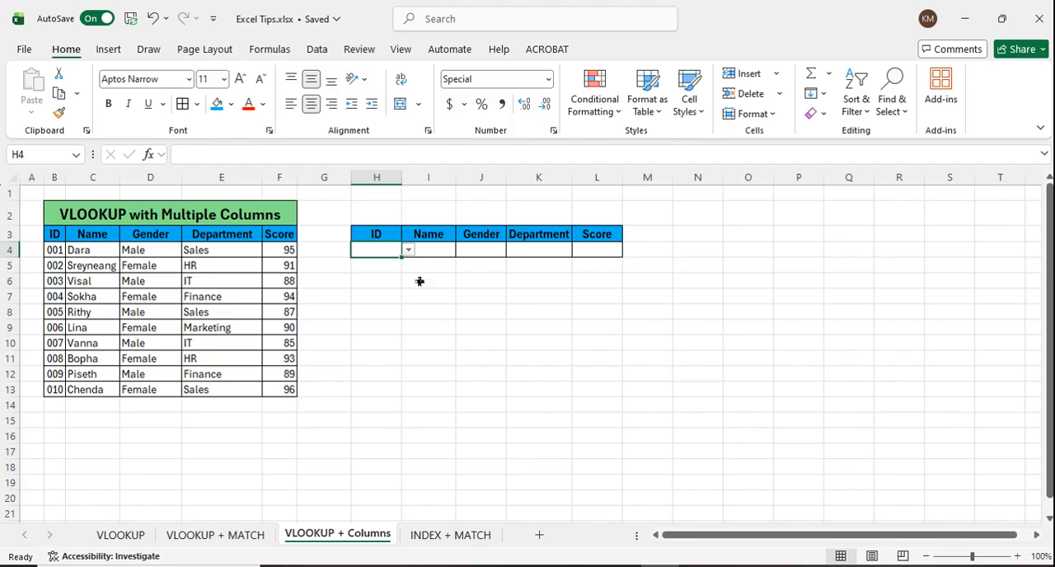
left_click_drag(66, 256, 133, 387)
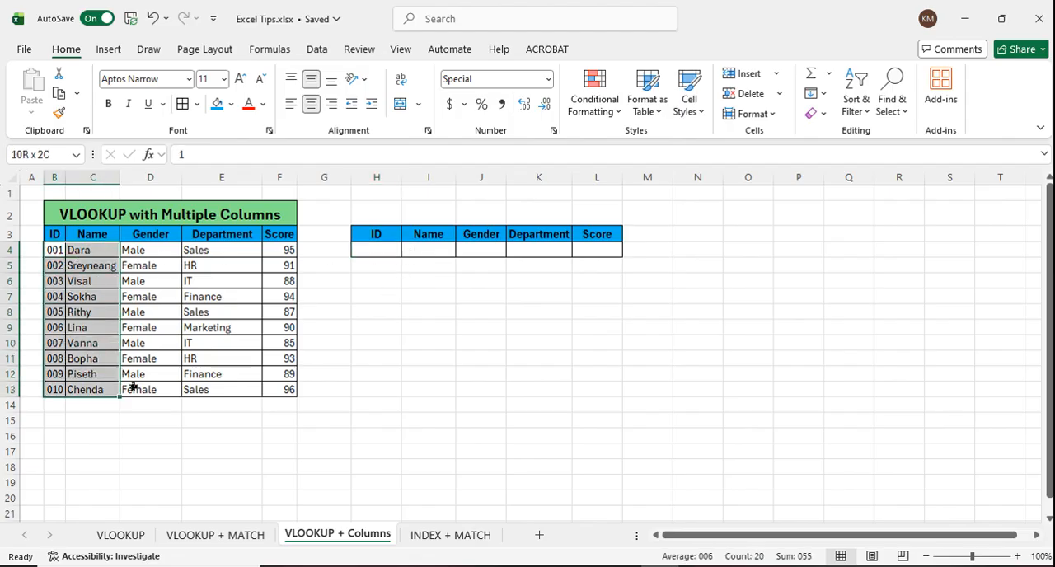
left_click(487, 361)
Step: Enter =VLOOKUP(H4,B3:F13,2,FALSE) in I4 to look up the name by exact ID match
left_click(443, 254)
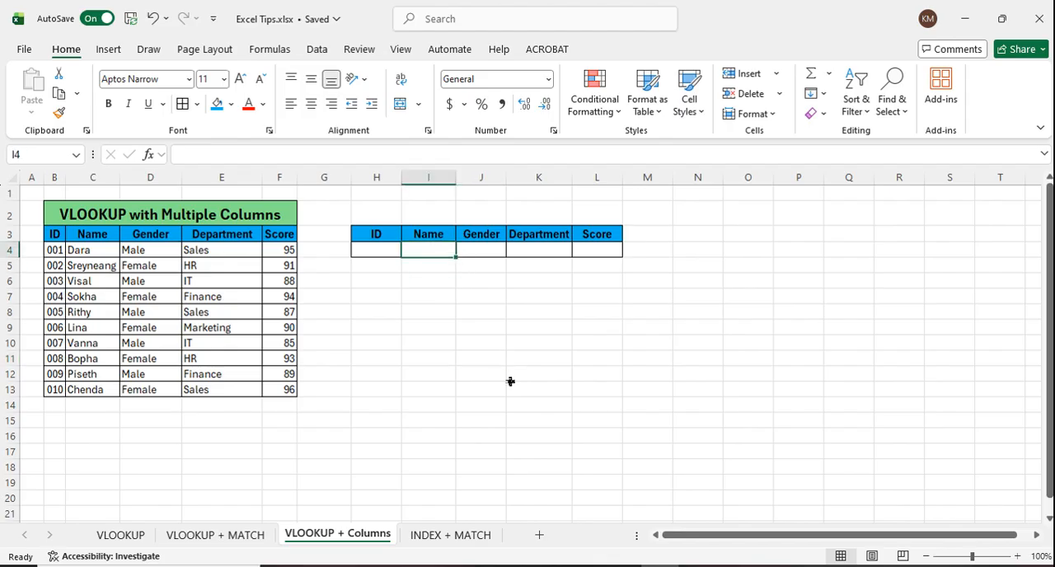
type("=vlo")
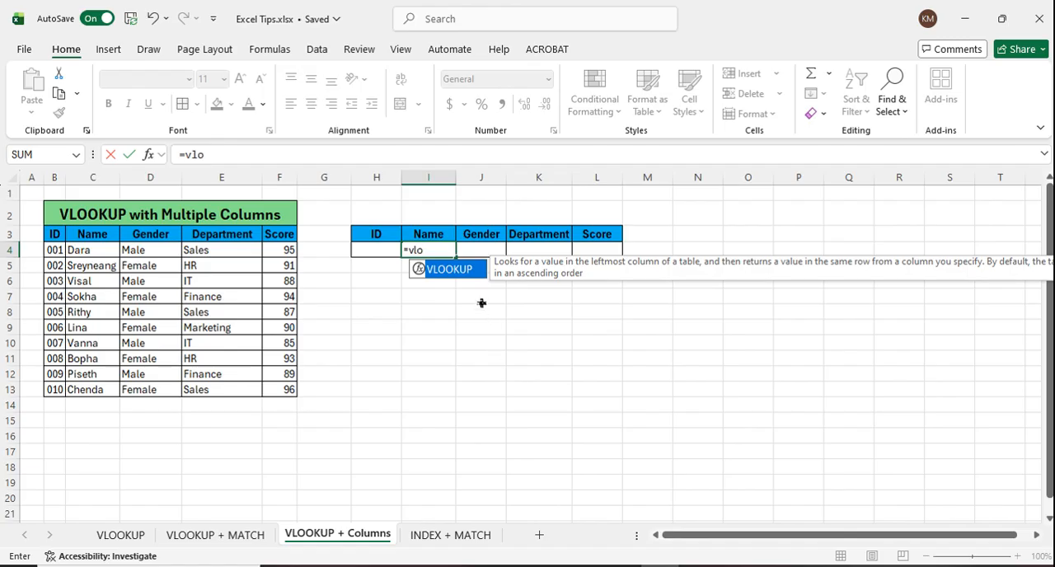
double_click(460, 269)
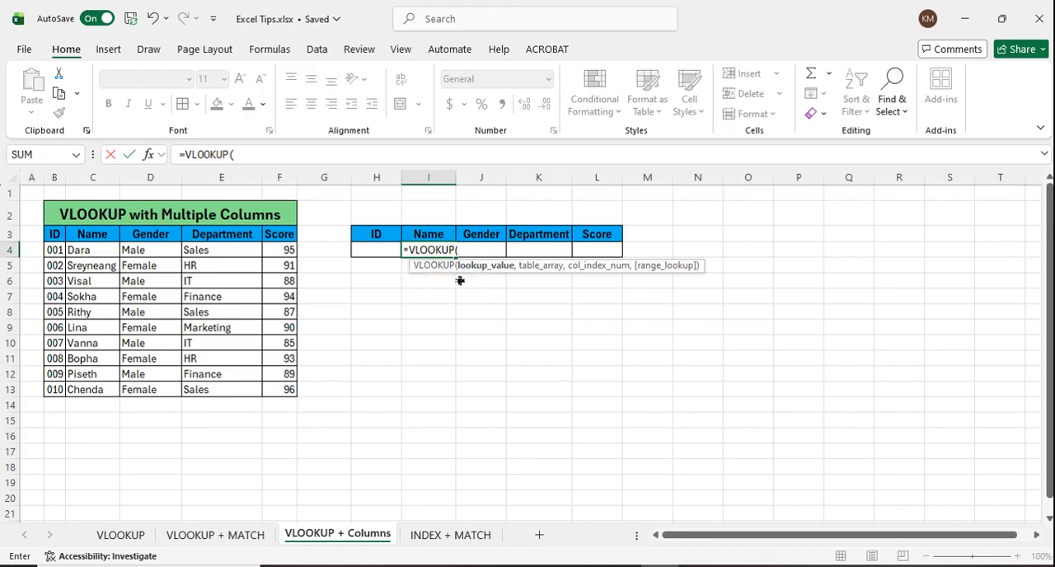
left_click(388, 253)
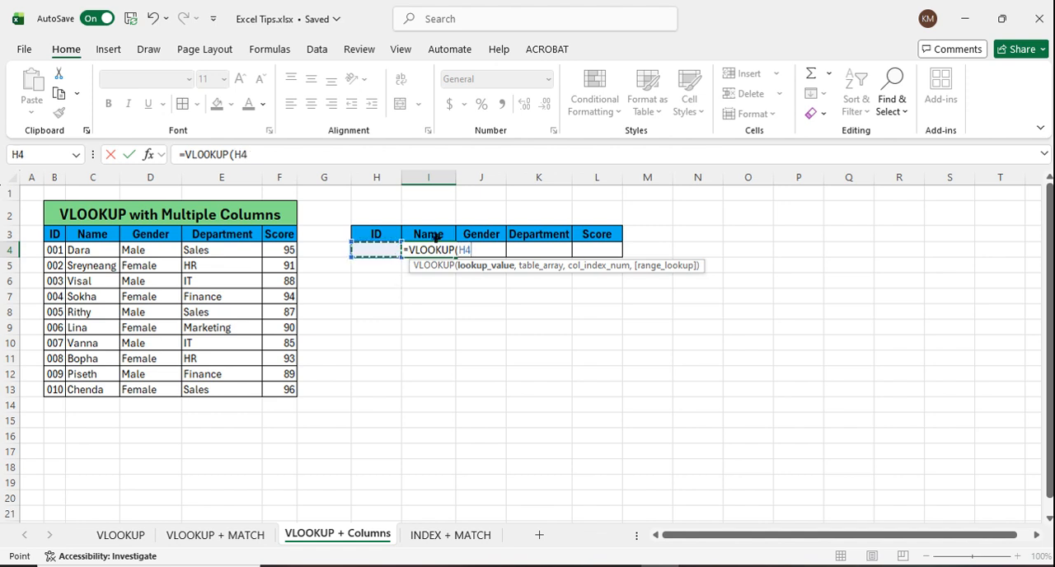
type(",")
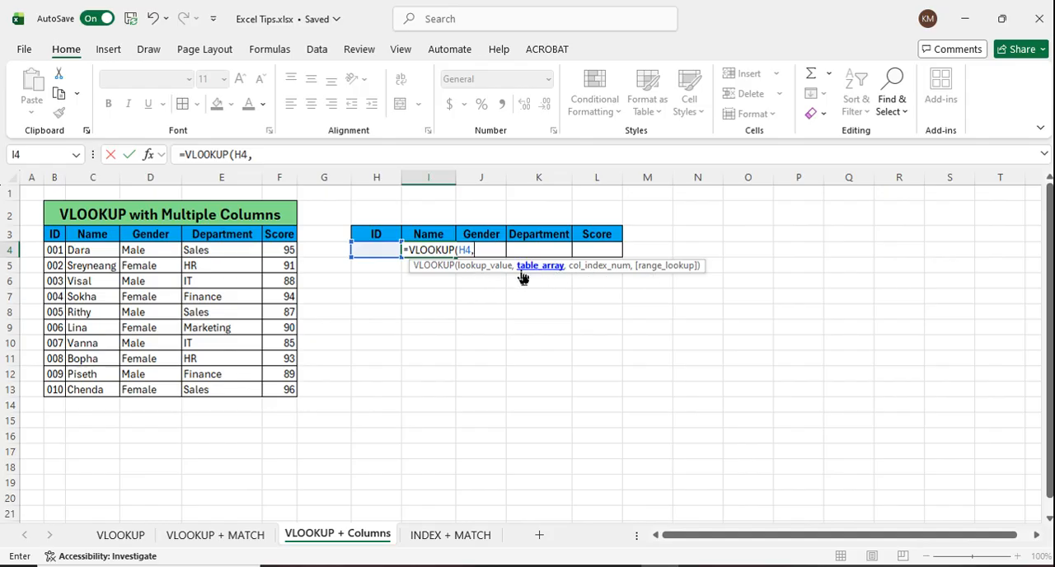
left_click_drag(62, 240, 293, 390)
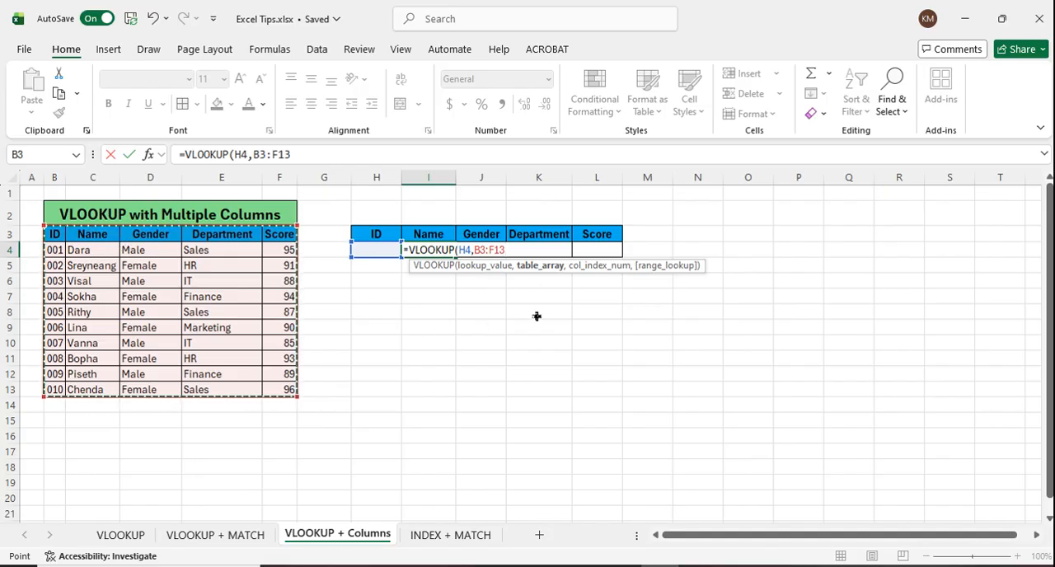
type(",")
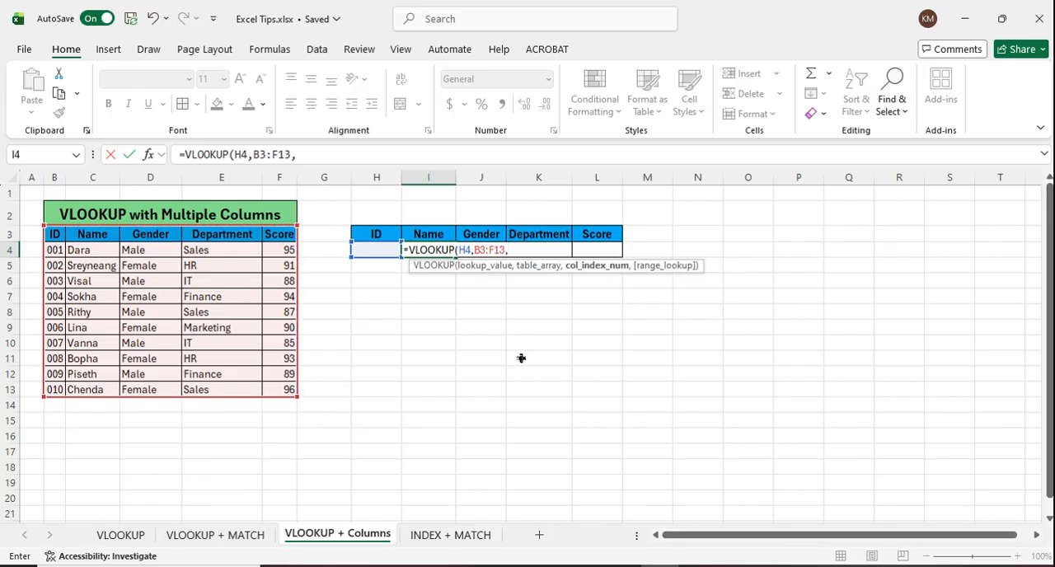
type("2,")
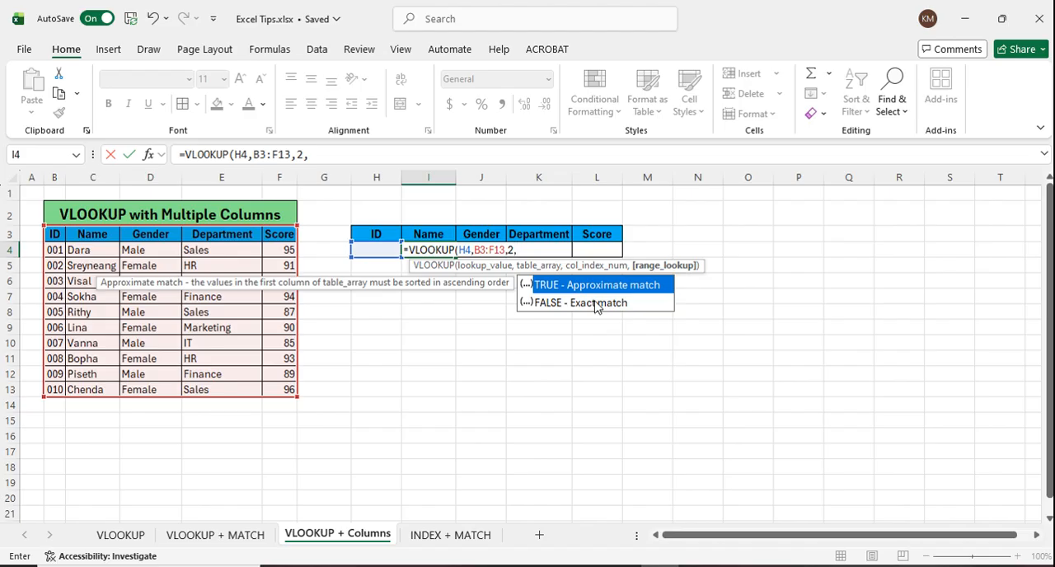
left_click(598, 304)
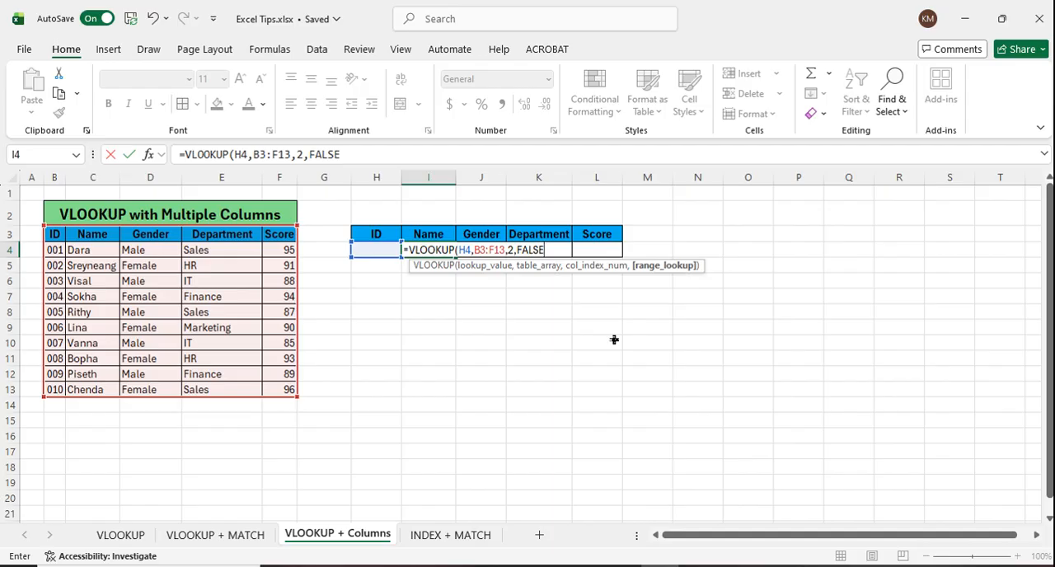
key("Return")
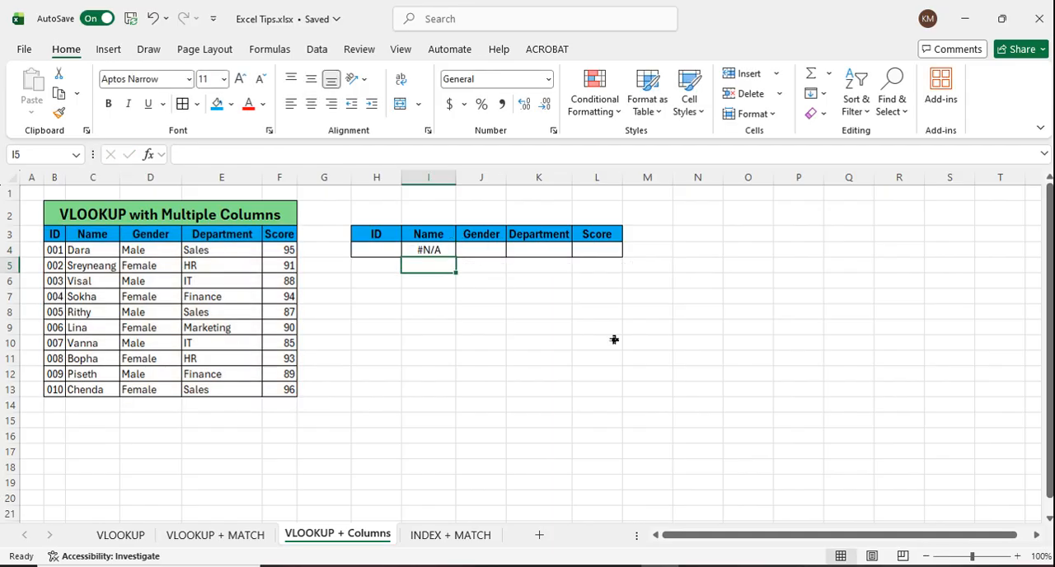
Step: Check the ID cell H4 and the lookup formula in the Name cell I4
left_click(557, 330)
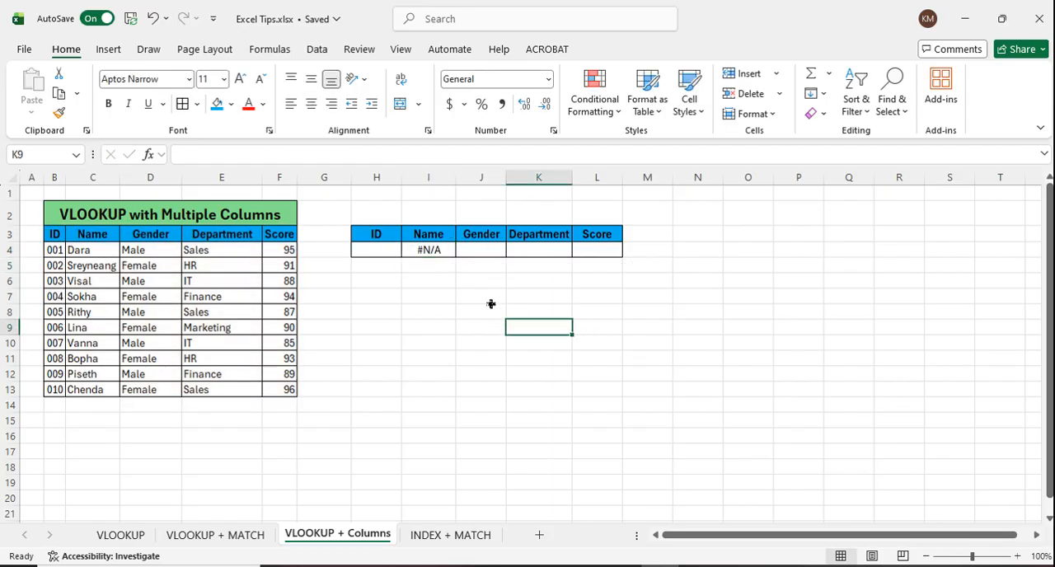
left_click(380, 256)
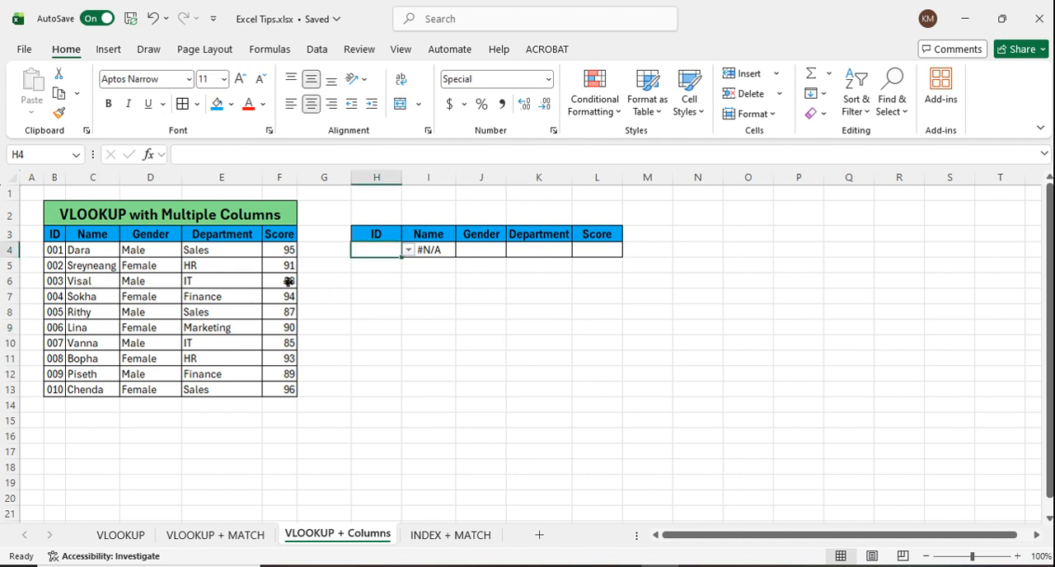
left_click(440, 284)
left_click(441, 256)
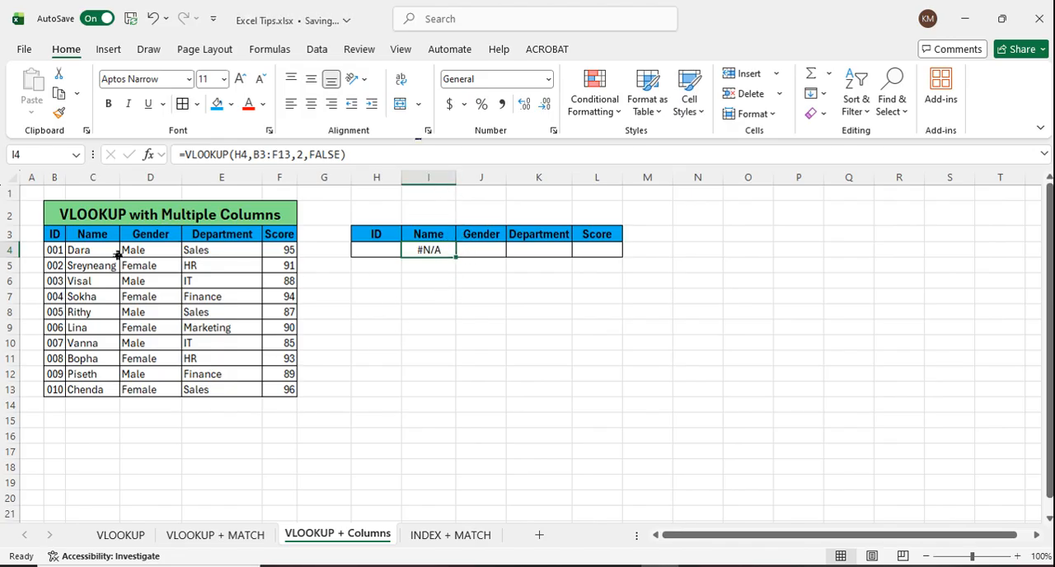
Step: Choose ID 001 in H4 and compare the looked-up name with the source record in C4
left_click(378, 252)
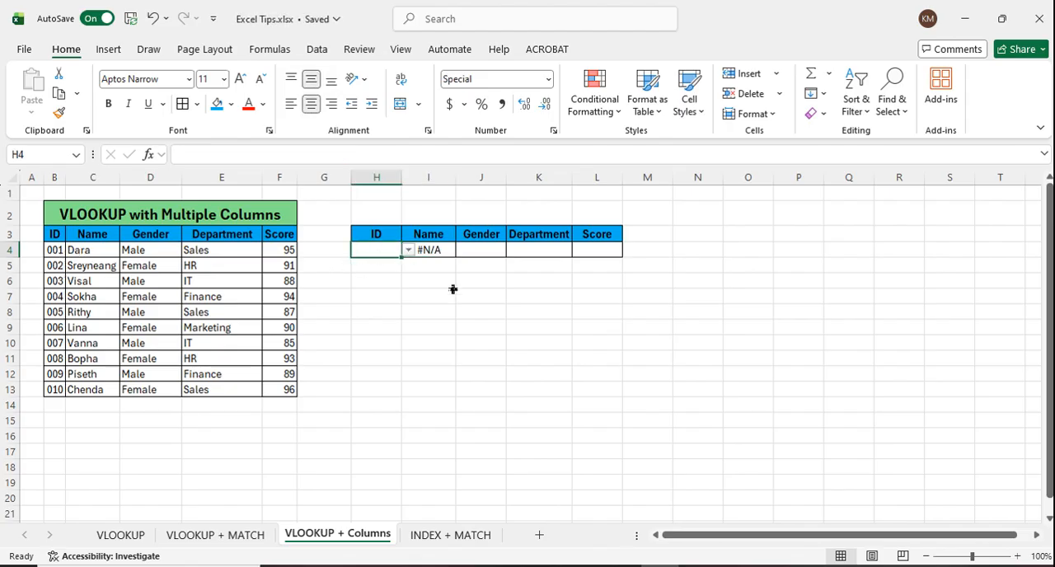
left_click(407, 250)
left_click(390, 269)
left_click(429, 296)
left_click(97, 251)
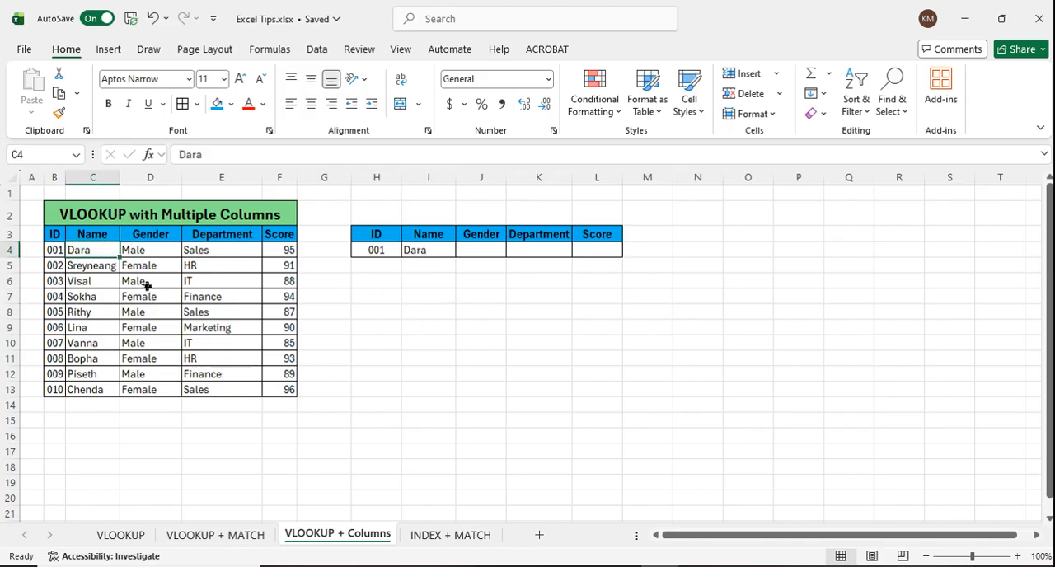
Step: Choose ID 002 in H4 and check the lookup in I4 against the source table
left_click(382, 252)
left_click(408, 249)
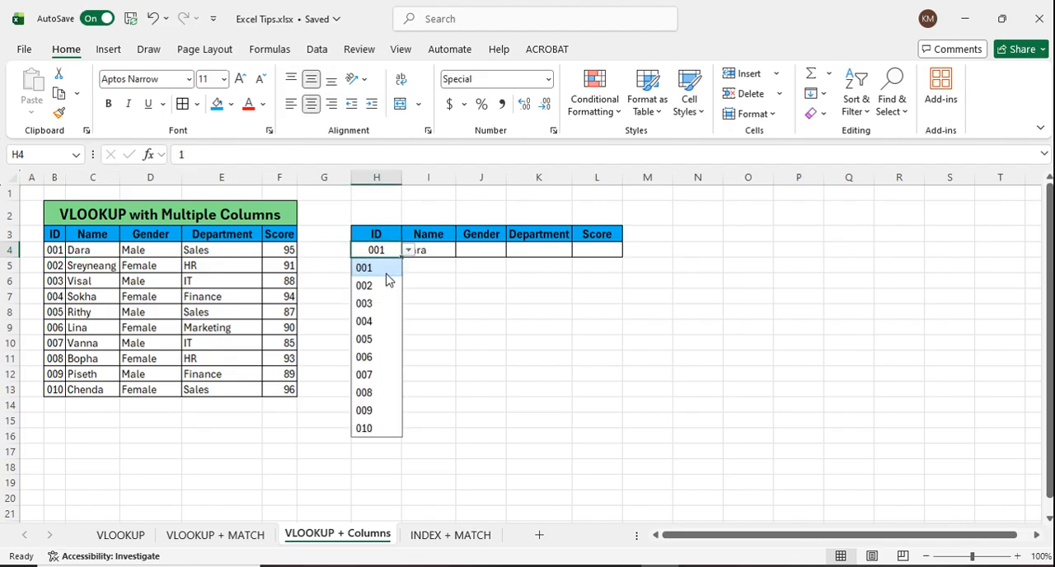
left_click(376, 286)
left_click(433, 254)
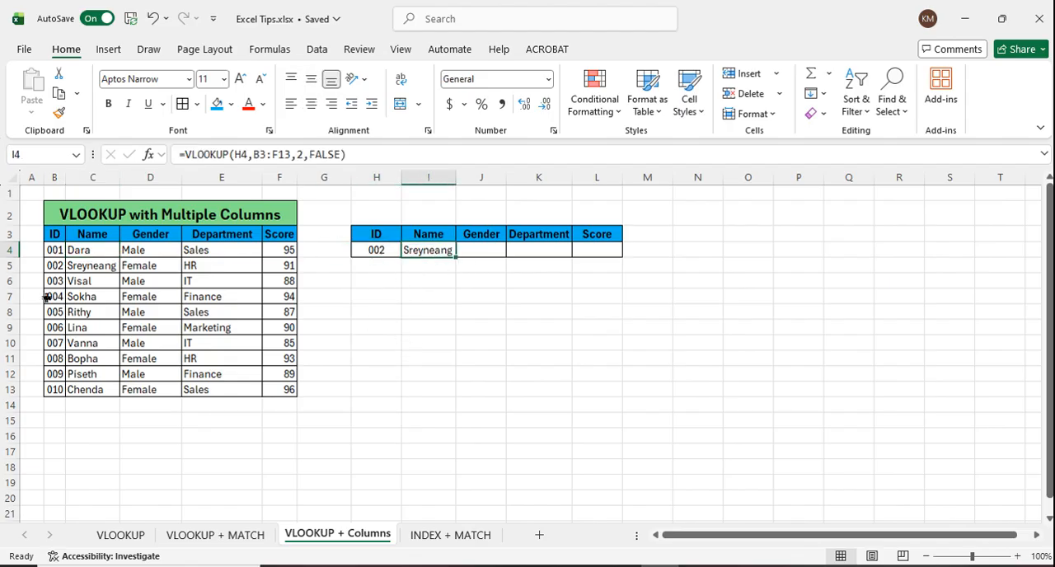
left_click(50, 384)
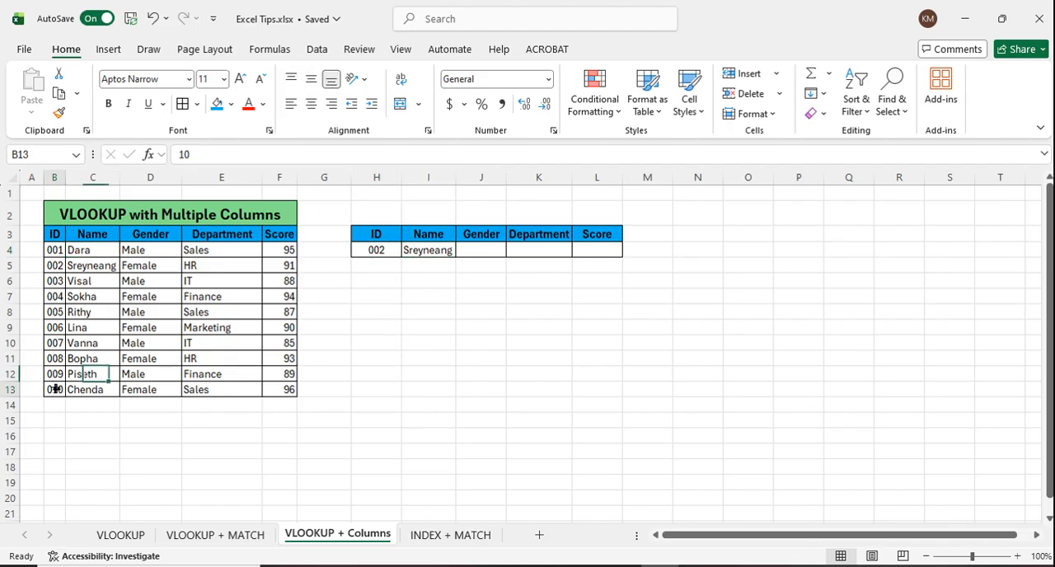
Step: Choose ID 010 in the lookup cell H4
left_click(398, 251)
left_click(408, 250)
left_click(367, 436)
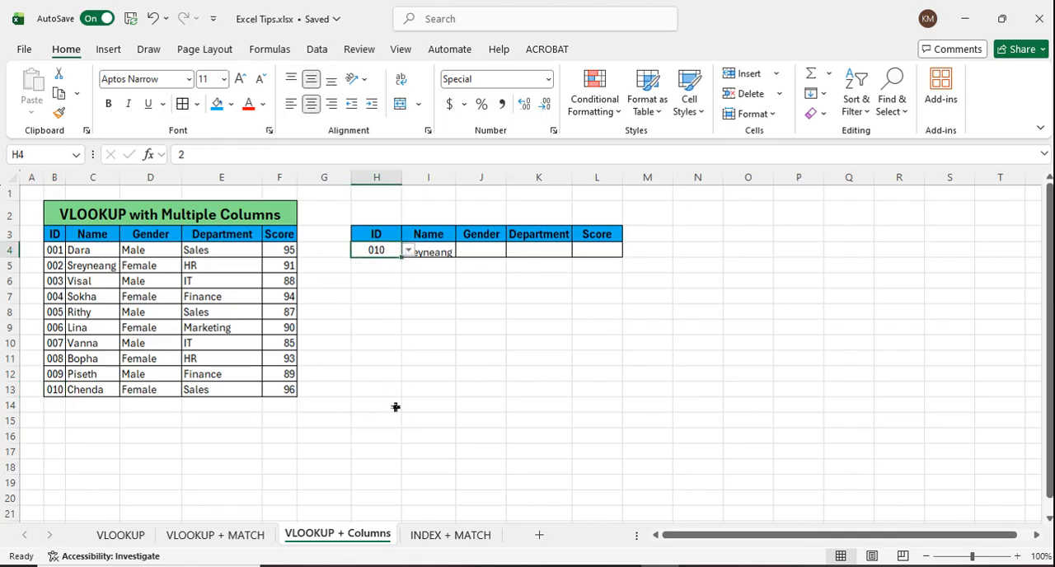
left_click(469, 359)
Step: Enter =VLOOKUP(H4,B3:F13,3,FALSE) in J4 to look up the gender by exact ID match
left_click(468, 253)
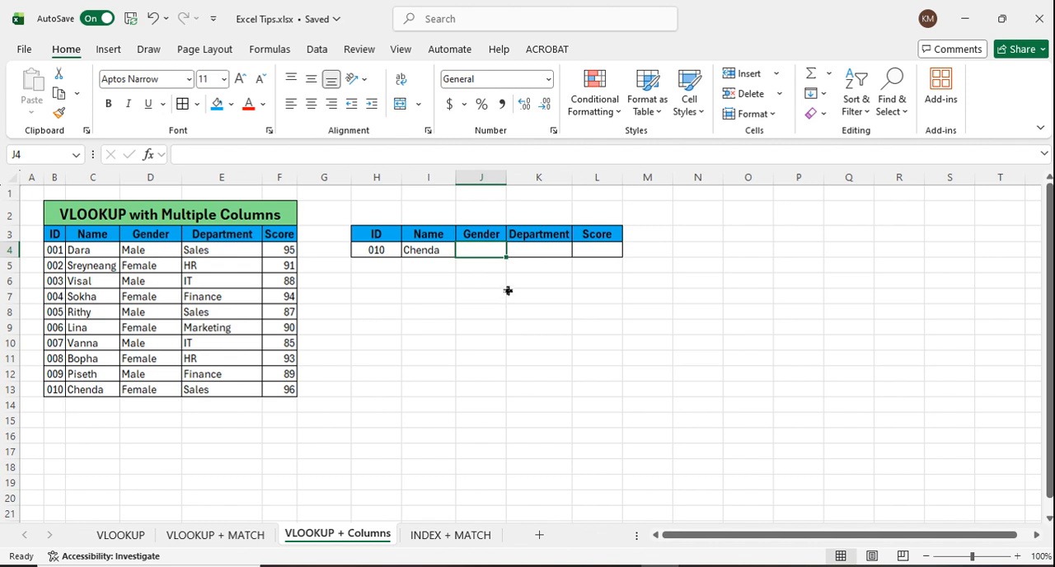
left_click(490, 282)
left_click(488, 252)
left_click(519, 373)
left_click(491, 254)
type("=")
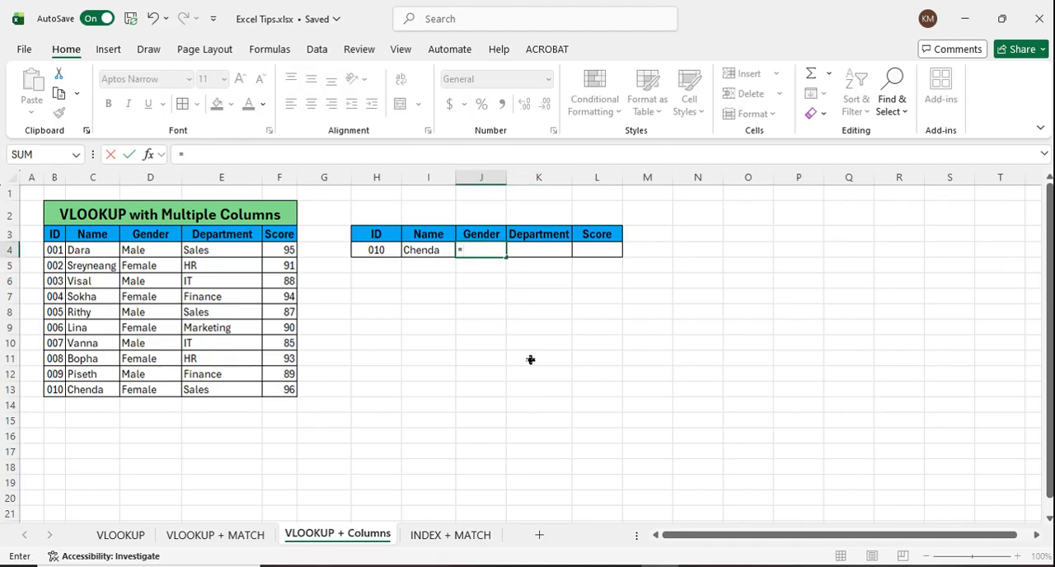
type("vlok")
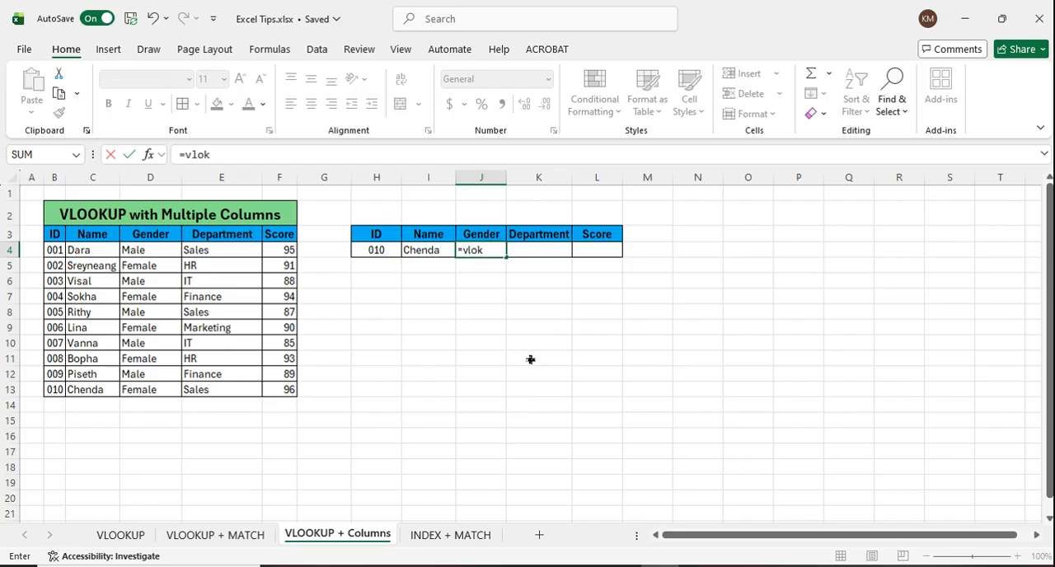
key("BackSpace")
type("o")
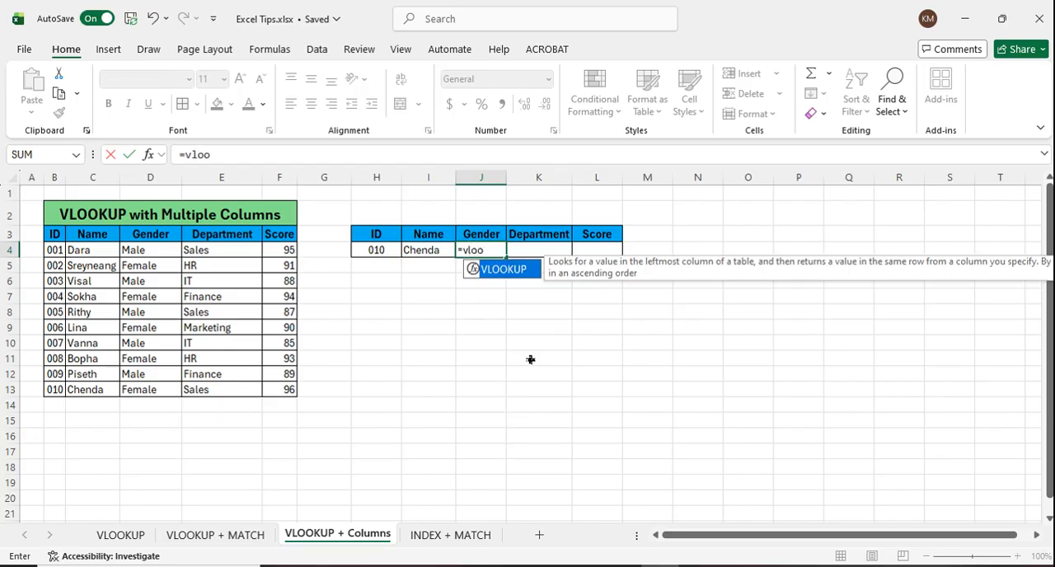
double_click(501, 272)
left_click(394, 254)
type(",")
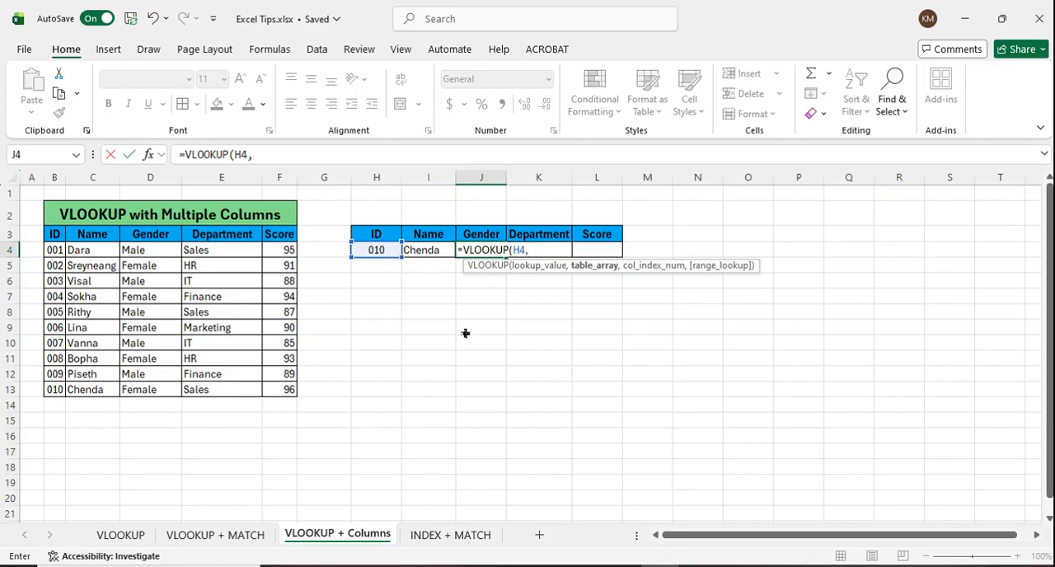
left_click_drag(51, 236, 298, 399)
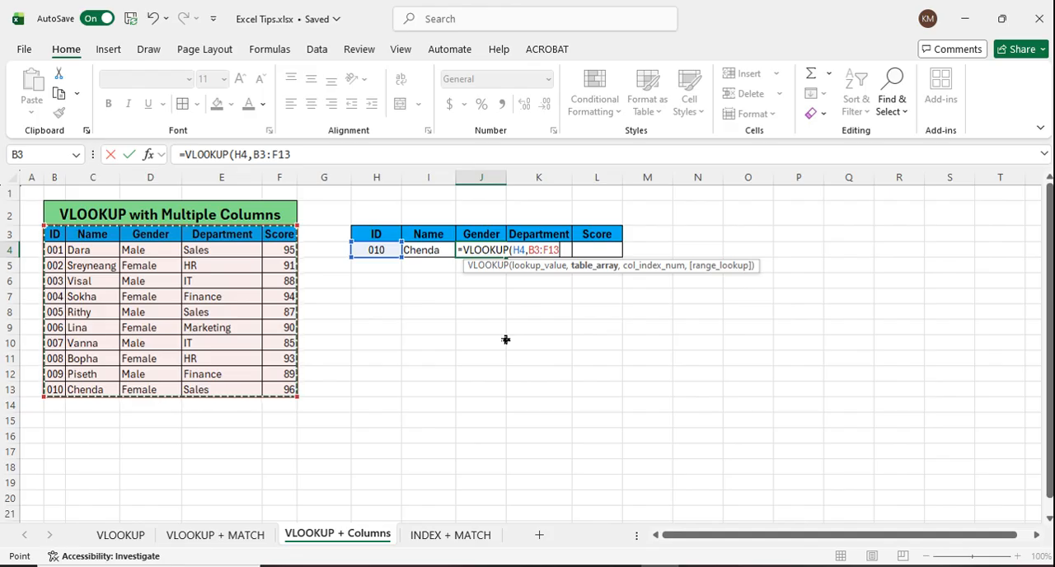
type(",")
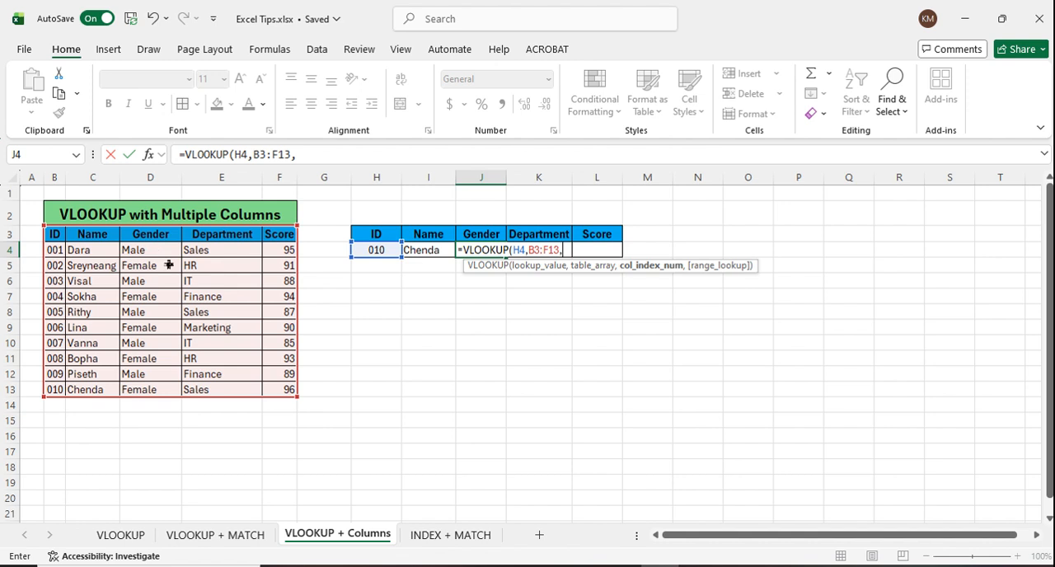
type(",")
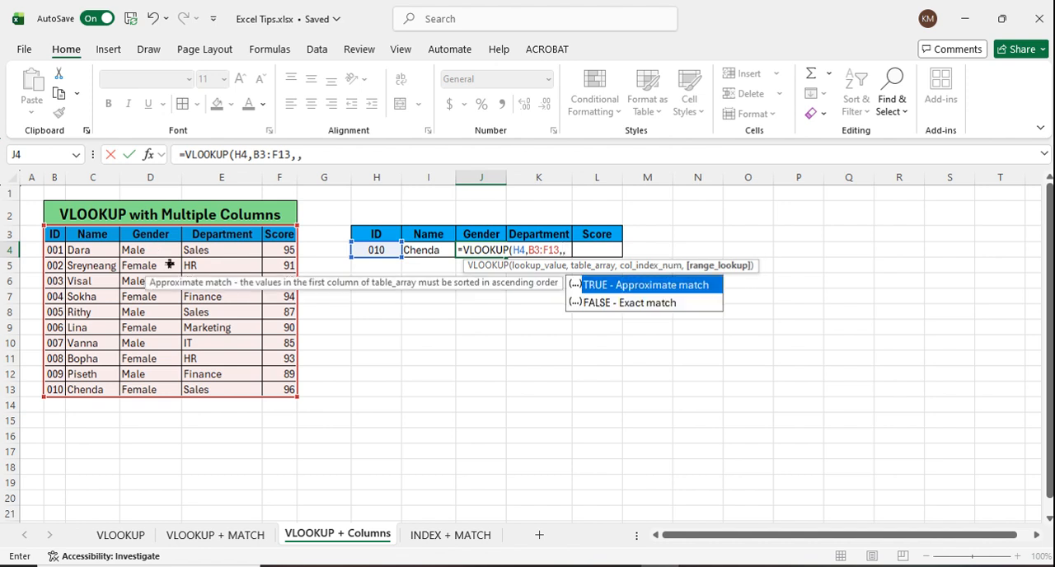
key("BackSpace")
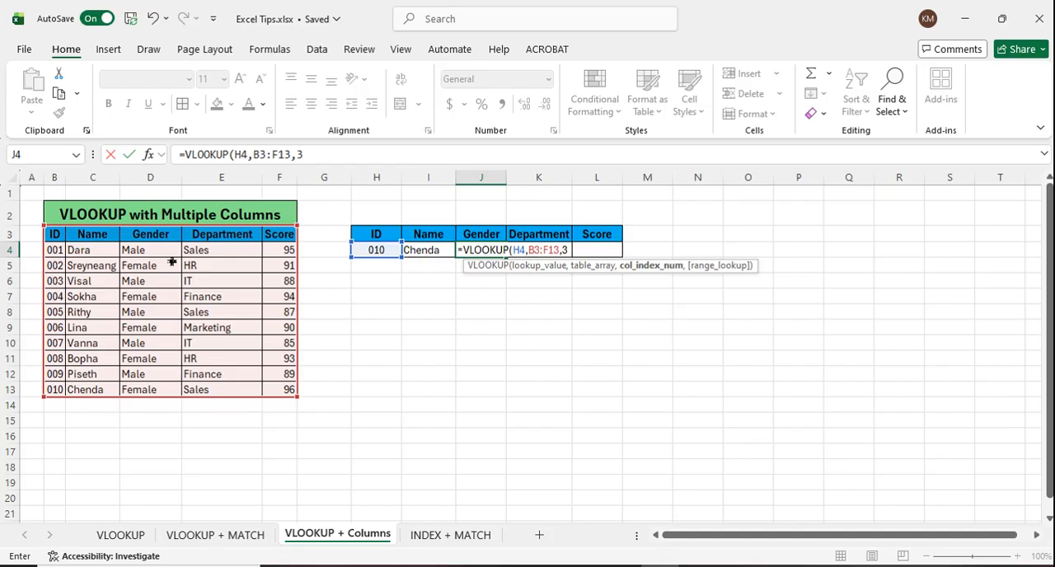
type(",")
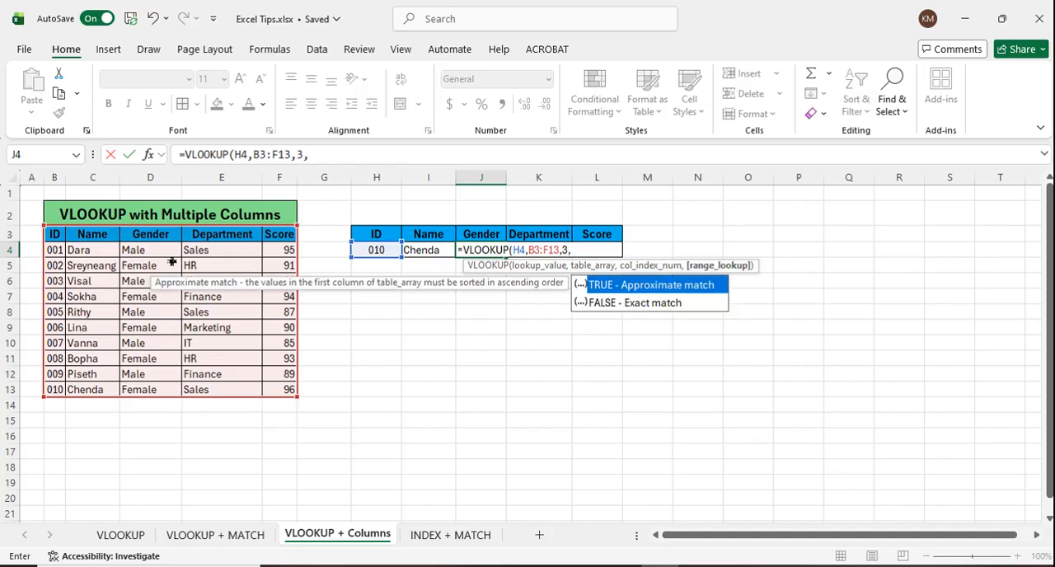
double_click(649, 310)
key("Return")
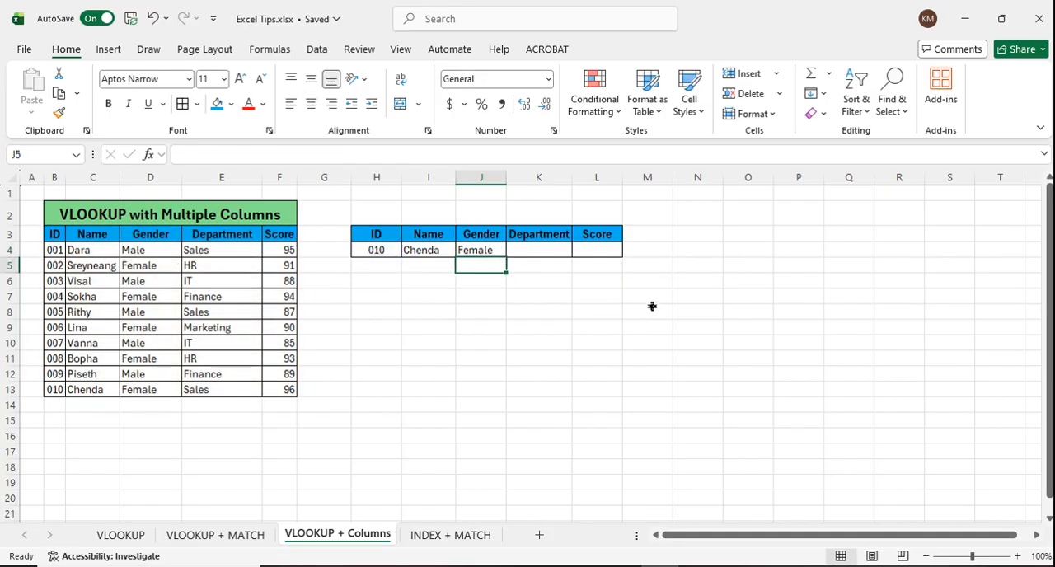
Step: Enter =VLOOKUP(H4,B3:F13,4,FALSE) in K4 to look up the department by exact ID match
left_click(555, 253)
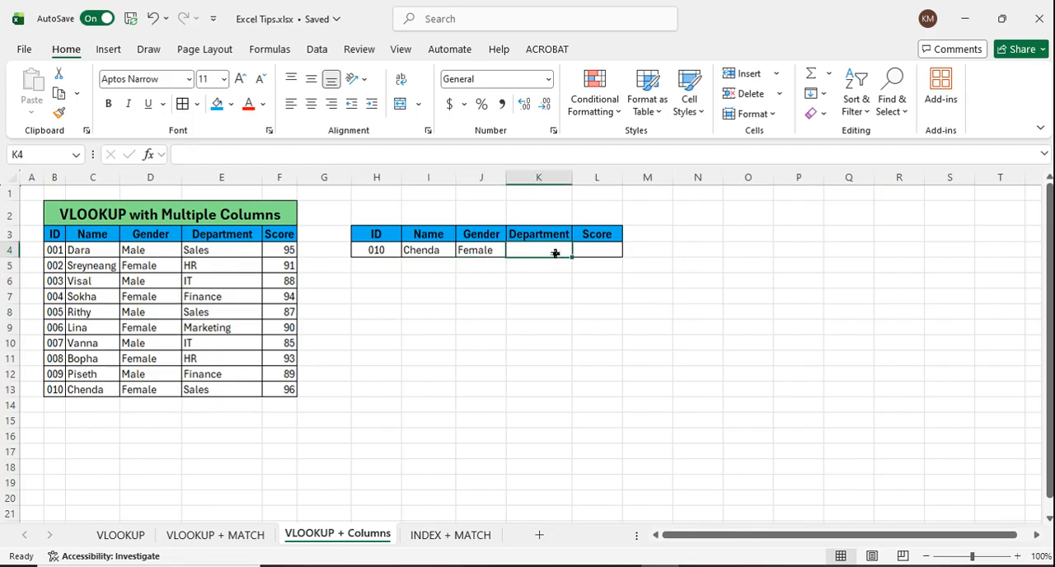
type("=v")
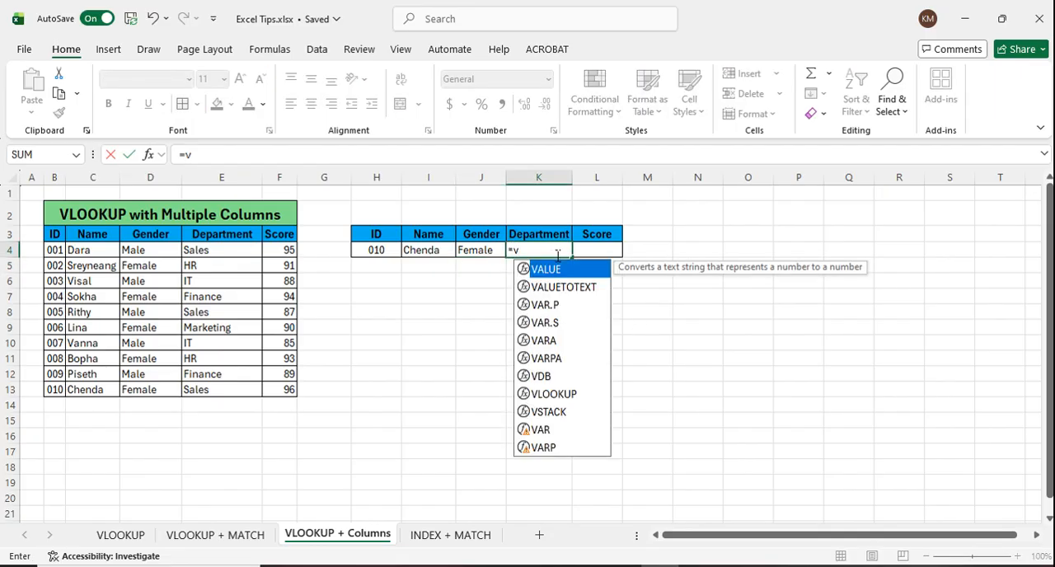
type("lo")
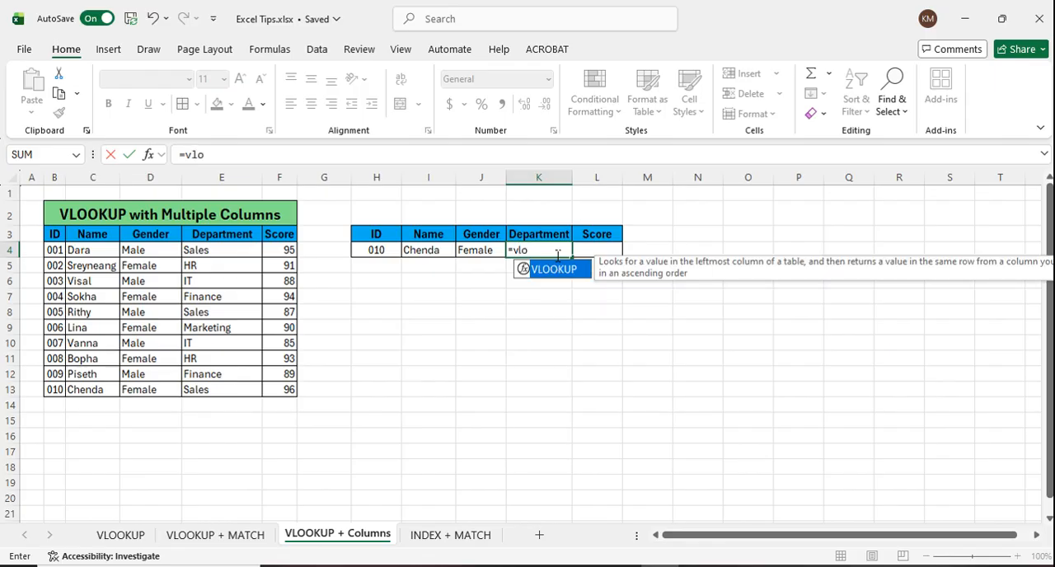
double_click(564, 270)
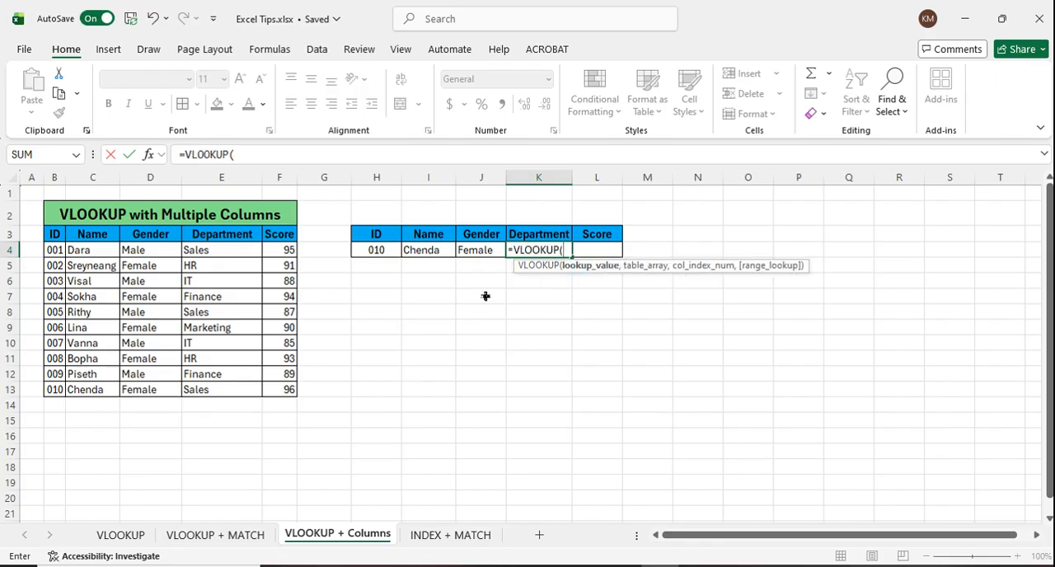
left_click(391, 253)
type(",")
left_click_drag(65, 235, 305, 391)
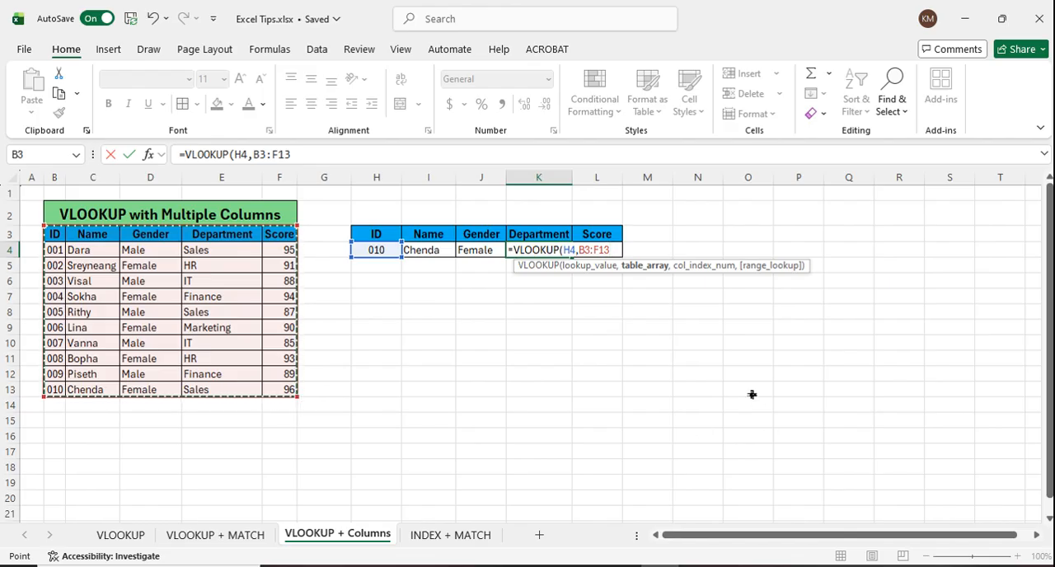
type(",")
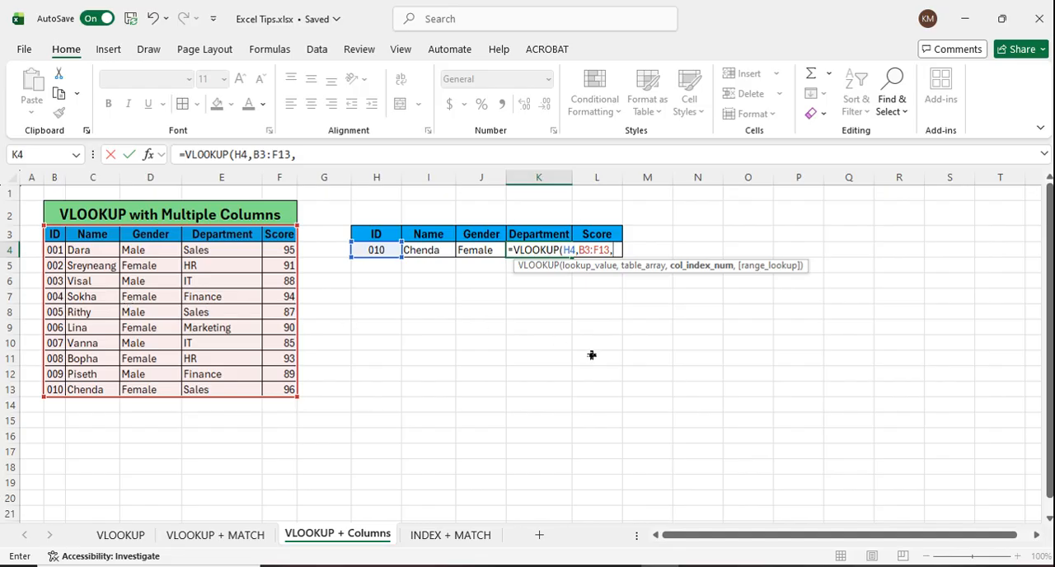
type("4,")
double_click(671, 307)
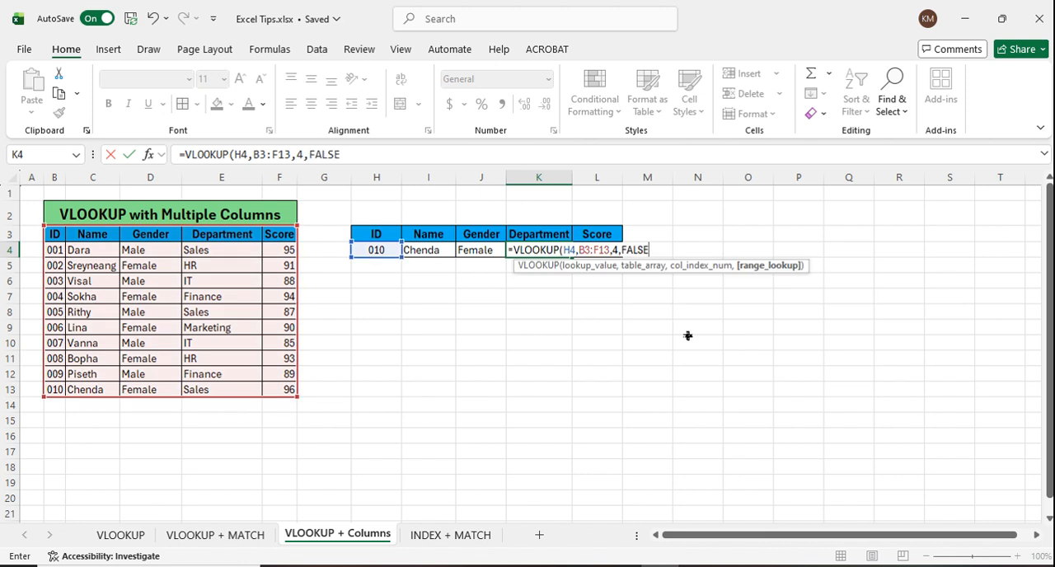
key("Return")
Step: Enter =VLOOKUP(H4,B3:F13,4,FALSE) in the Score cell L4
left_click(605, 251)
type("=vlook")
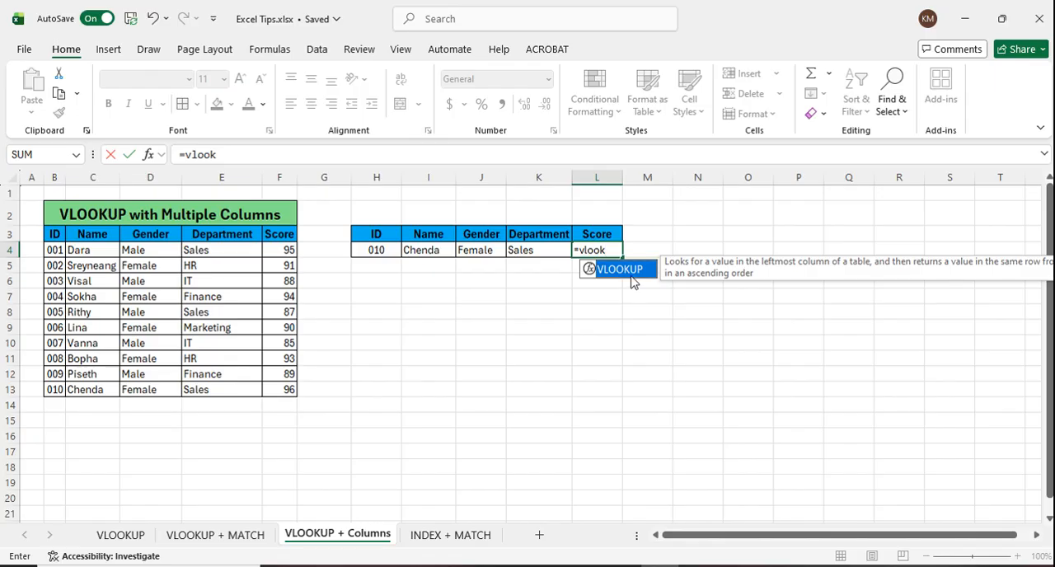
double_click(631, 269)
left_click(368, 253)
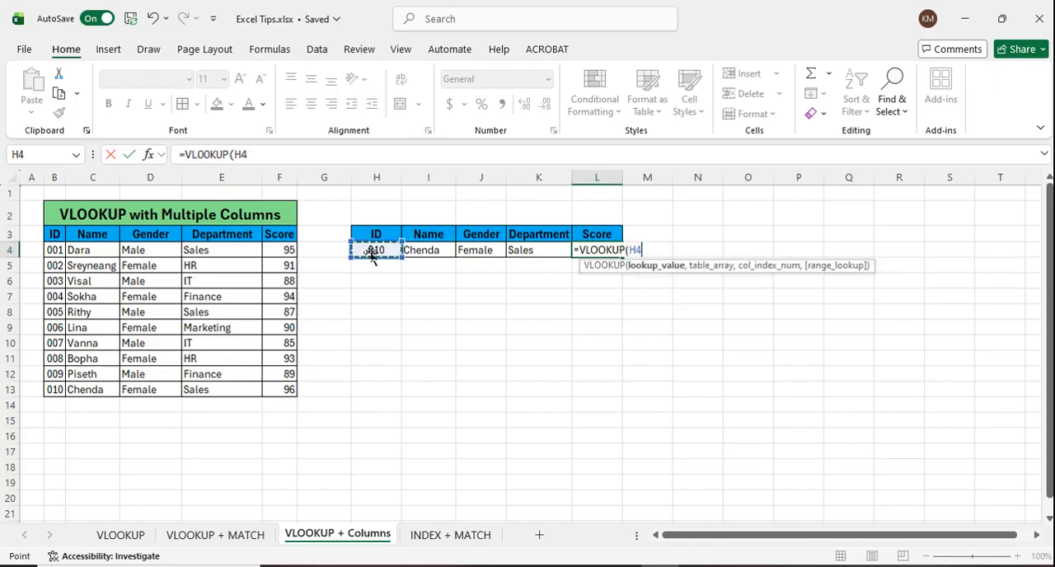
type(",")
left_click_drag(54, 237, 292, 398)
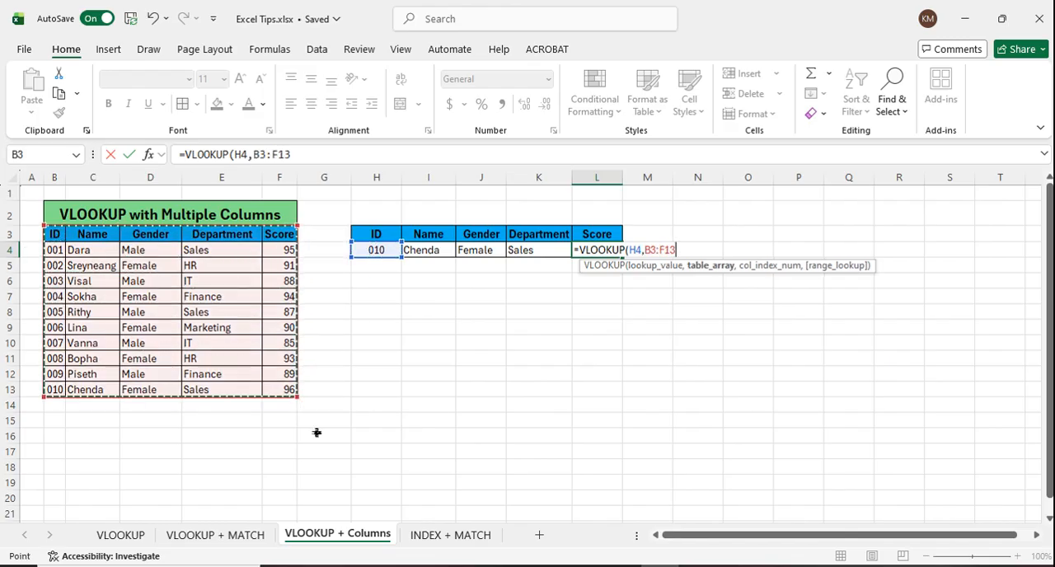
type(",")
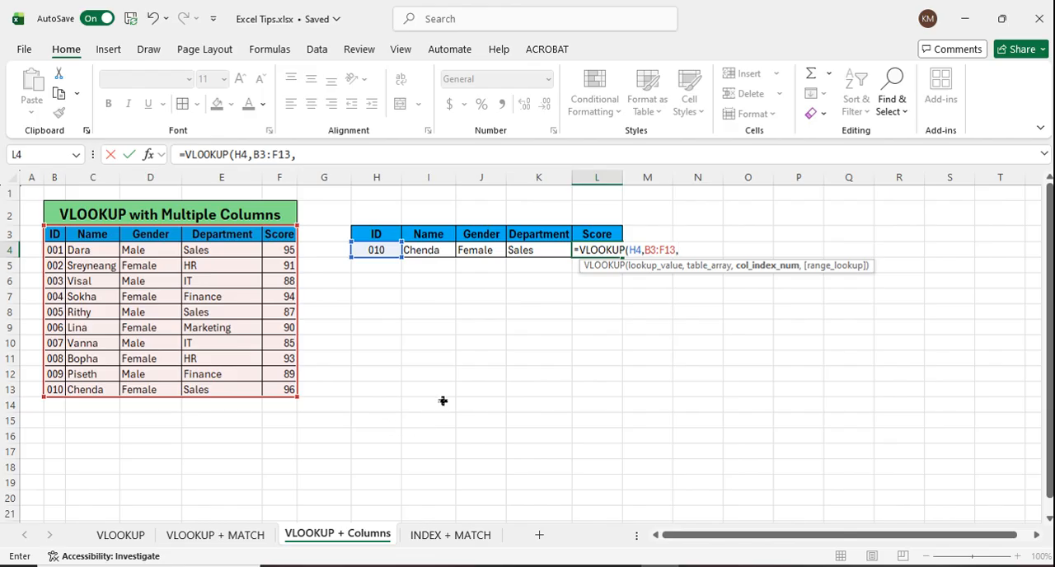
type(",")
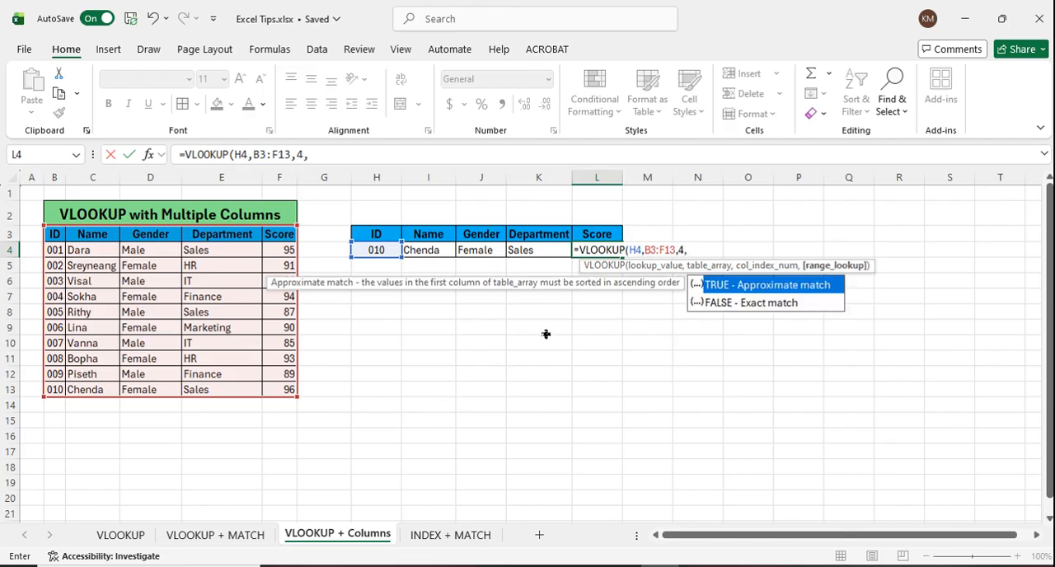
double_click(776, 307)
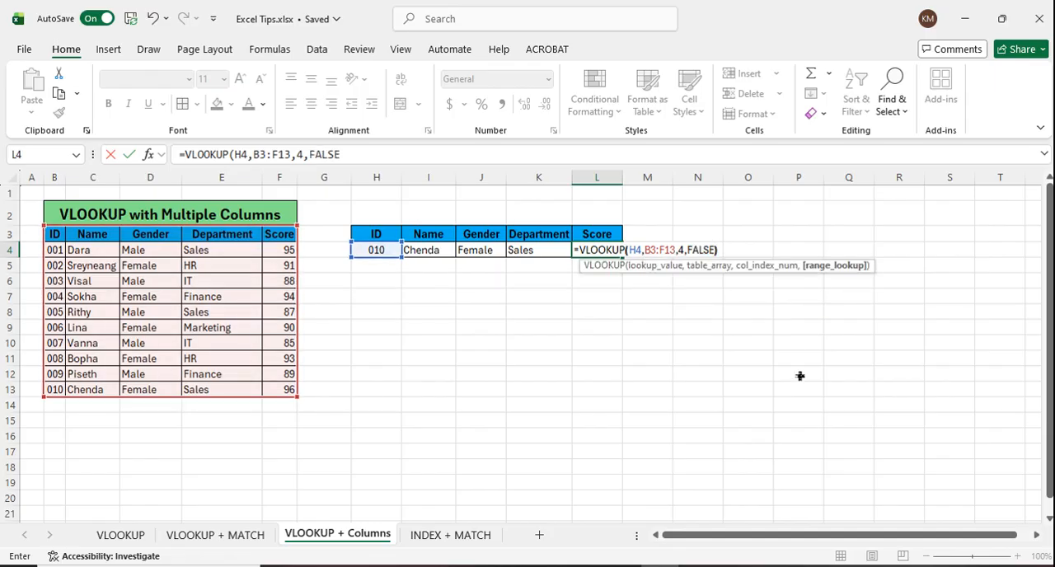
key("Return")
Step: Check the ID in H4 and the lookup formulas in row 4, including the Name and Department cells
left_click(596, 254)
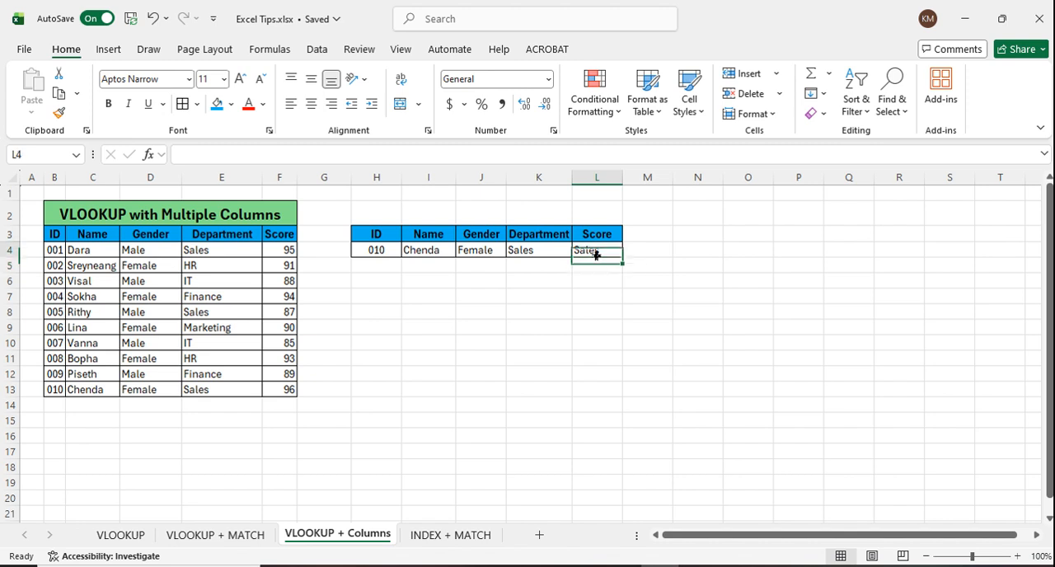
left_click(391, 256)
left_click(435, 252)
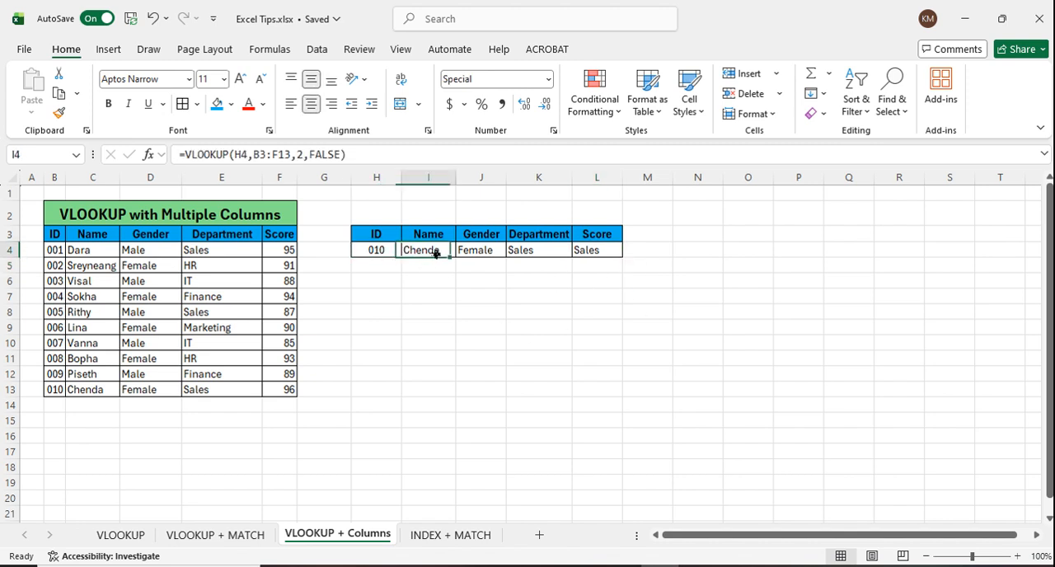
left_click(527, 255)
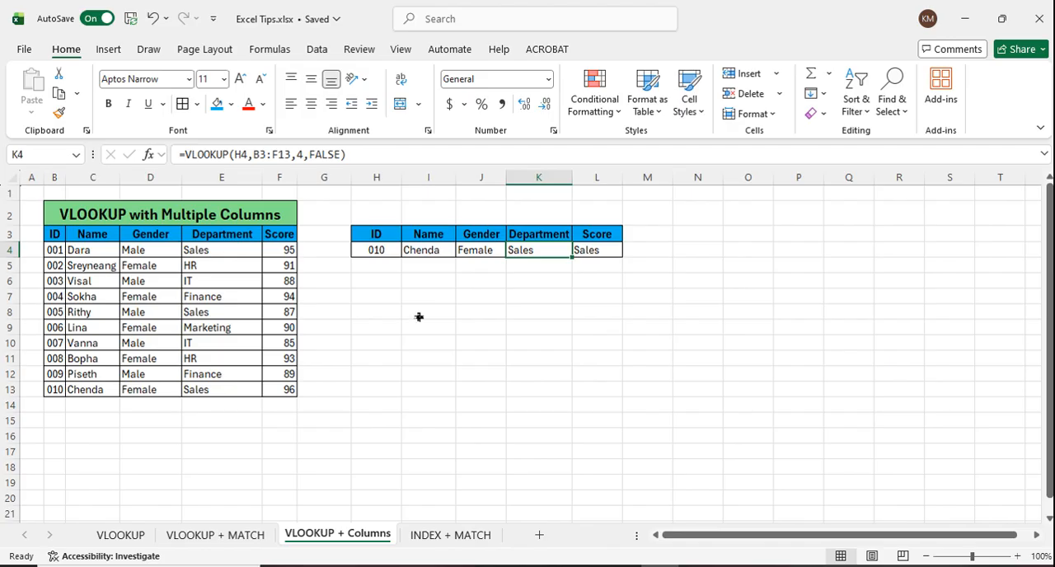
left_click(464, 282)
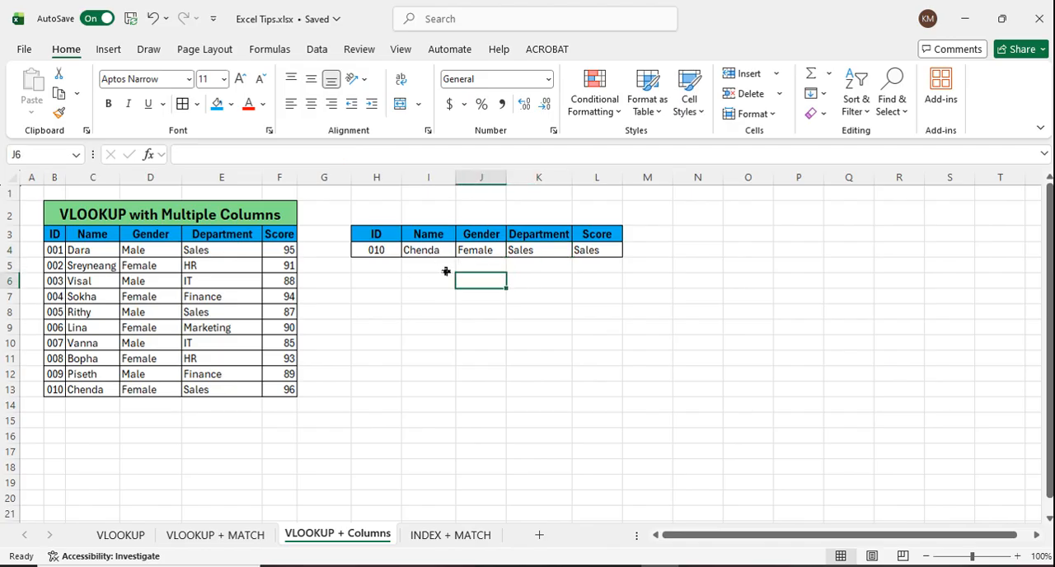
Step: Switch the ID in H4 to 002 and then 003 to test the lookup formulas in row 4
left_click(376, 255)
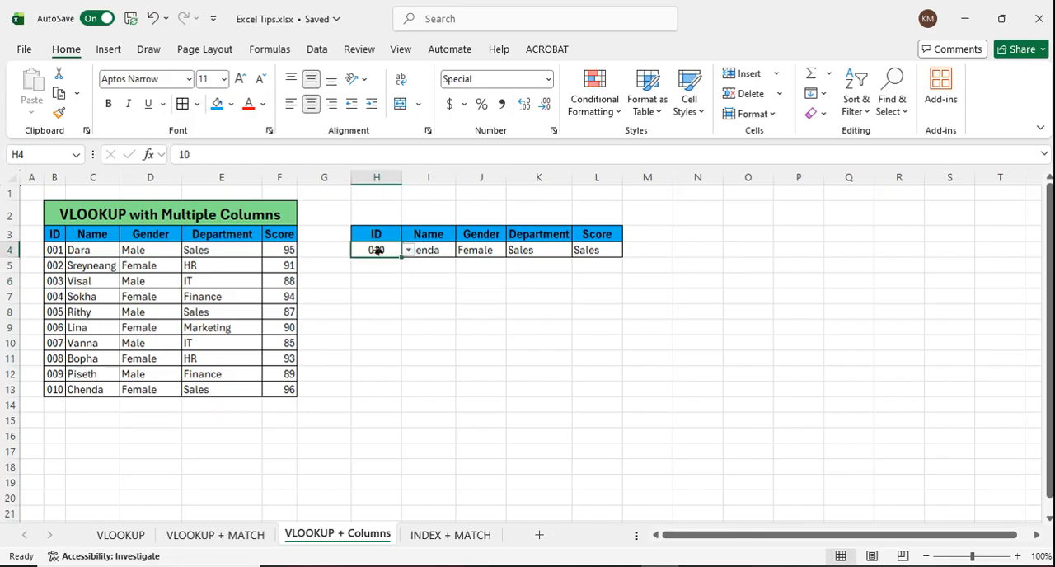
left_click(408, 250)
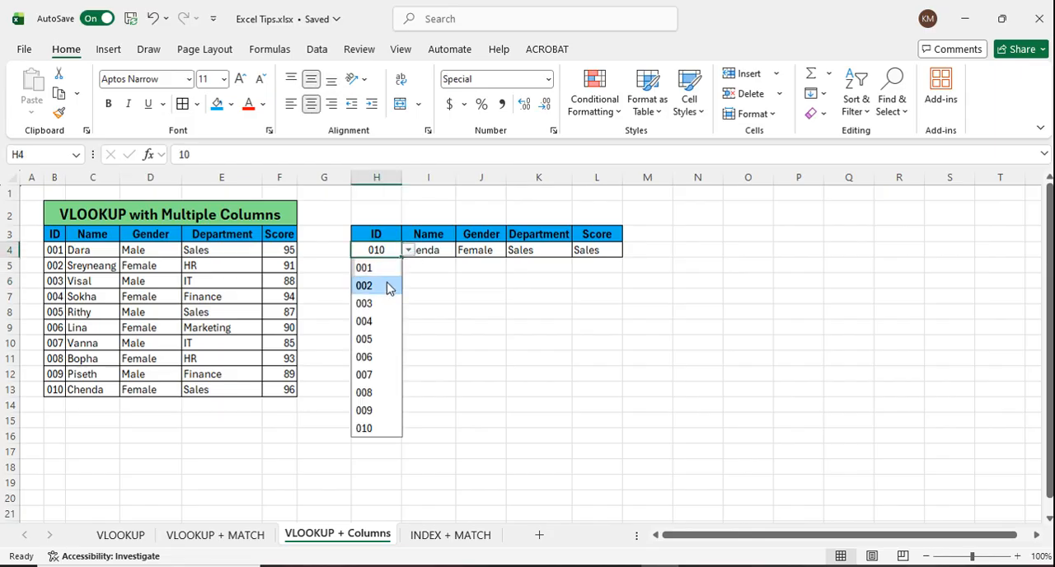
left_click(390, 285)
left_click(442, 285)
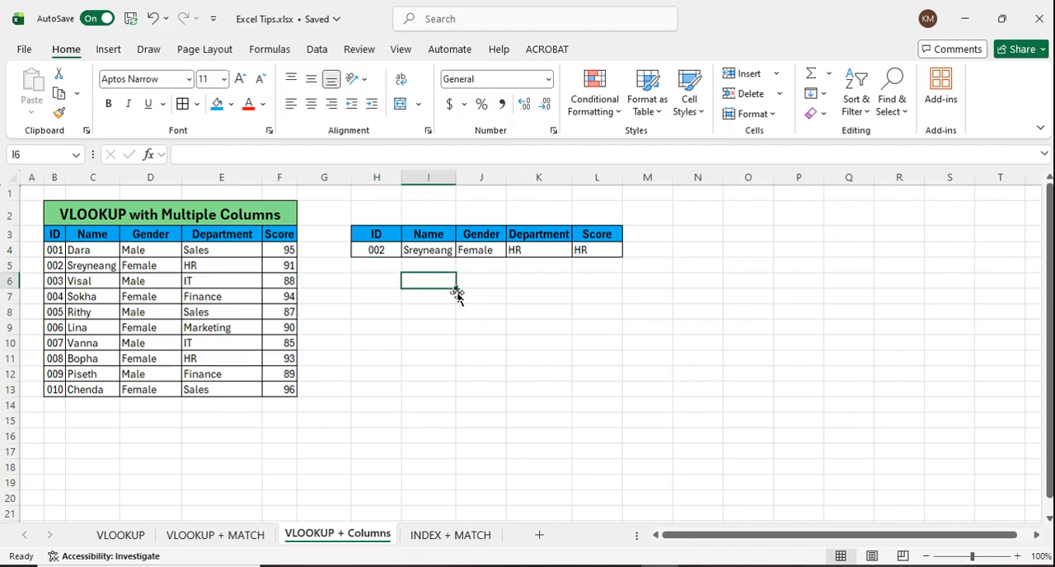
left_click(378, 252)
left_click(408, 251)
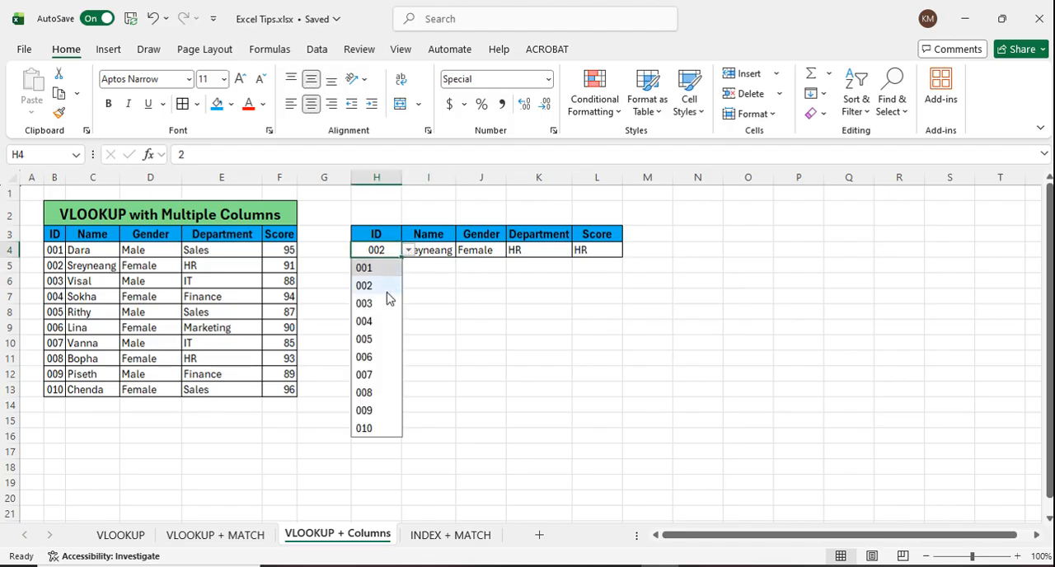
left_click(383, 302)
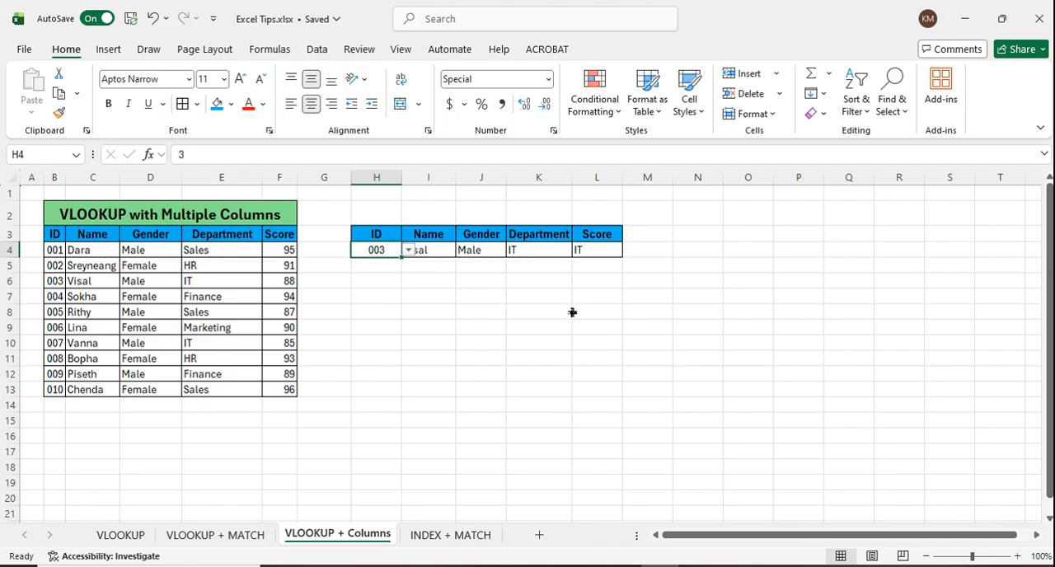
Step: Compare the Department and Score formulas and correct L4 to =VLOOKUP(H4,B3:F13,5,FALSE)
left_click(539, 251)
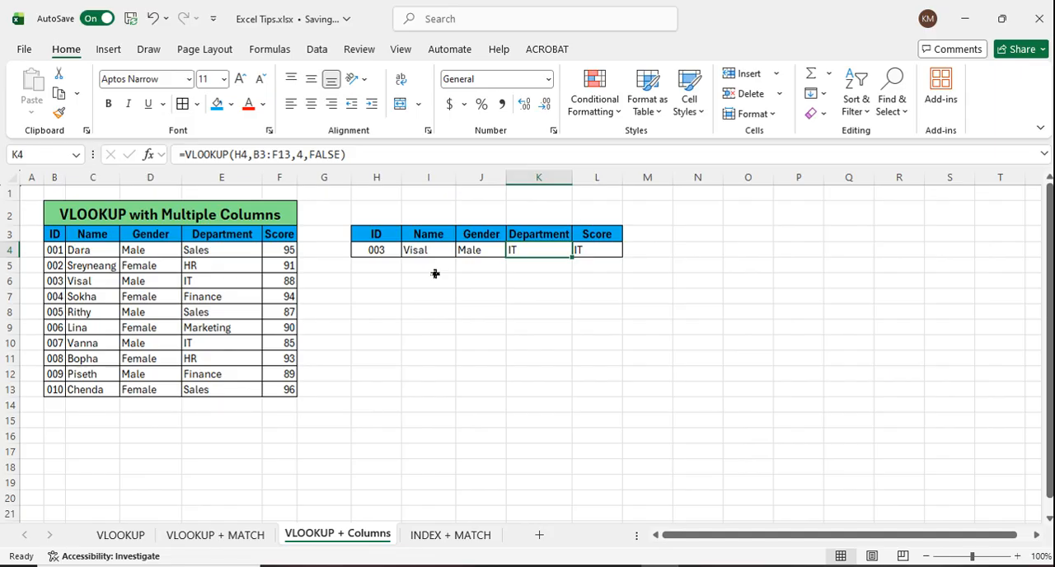
left_click(595, 255)
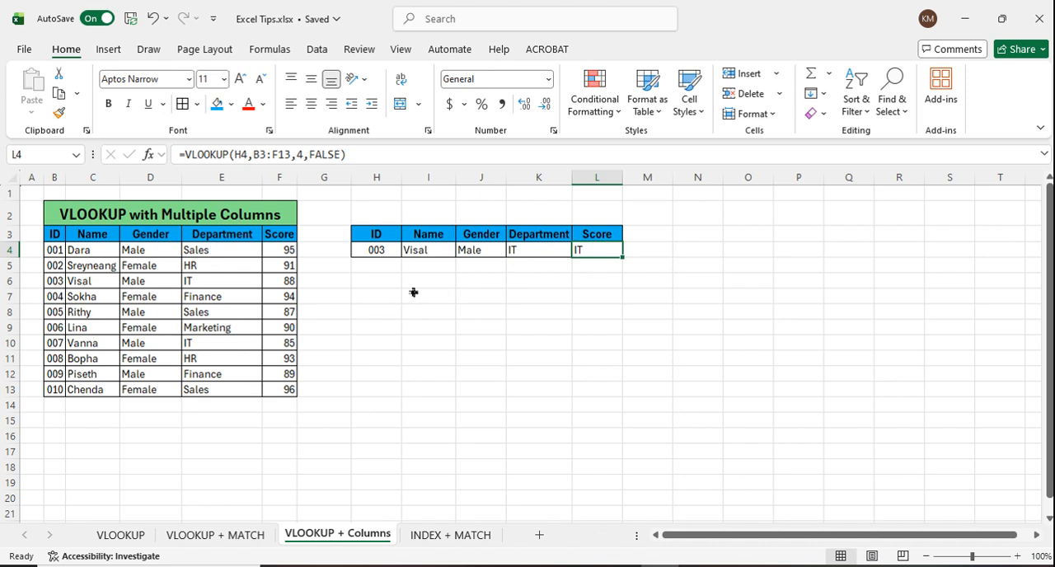
left_click(537, 254)
left_click(612, 255)
left_click(652, 281)
left_click(614, 255)
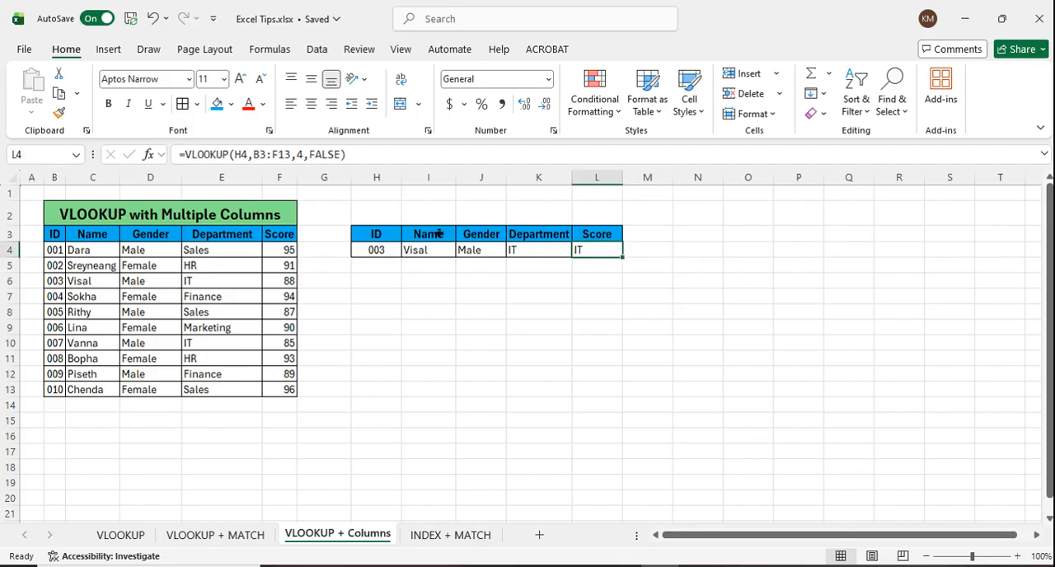
left_click(304, 160)
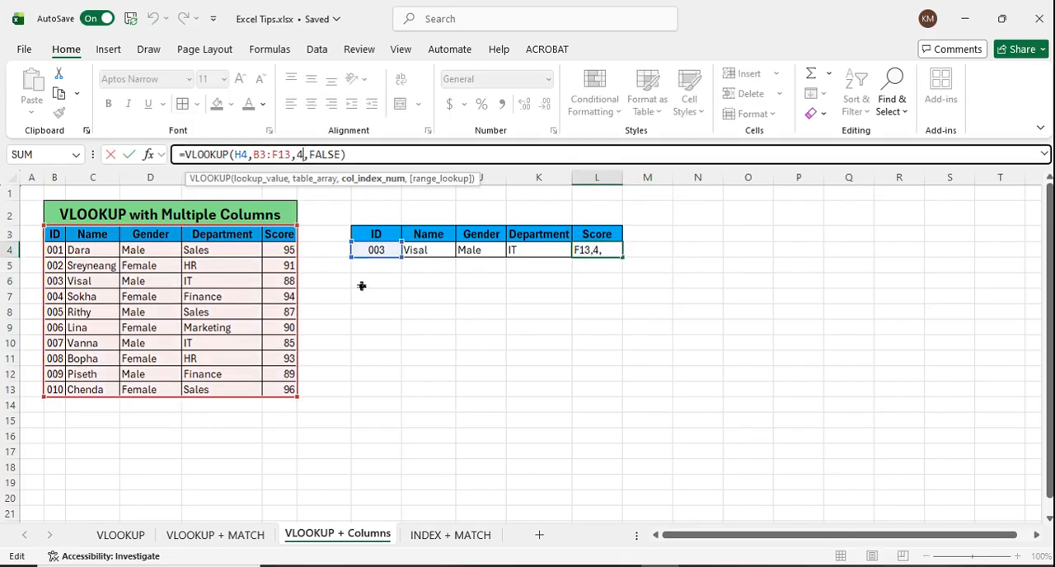
key("BackSpace")
type("5")
key("Return")
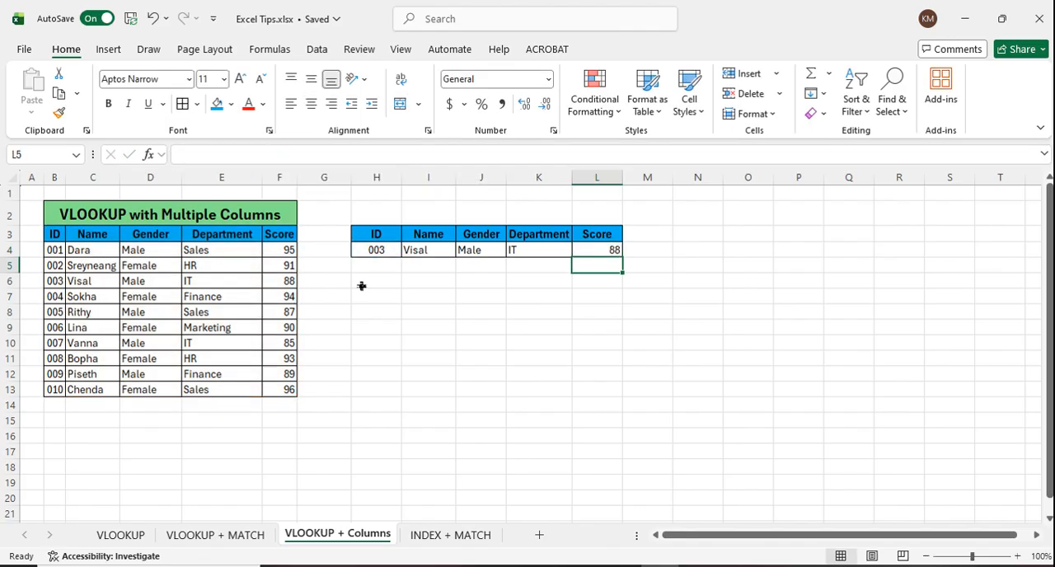
Step: Choose ID 002 in H4 to test the corrected score lookup
left_click(368, 252)
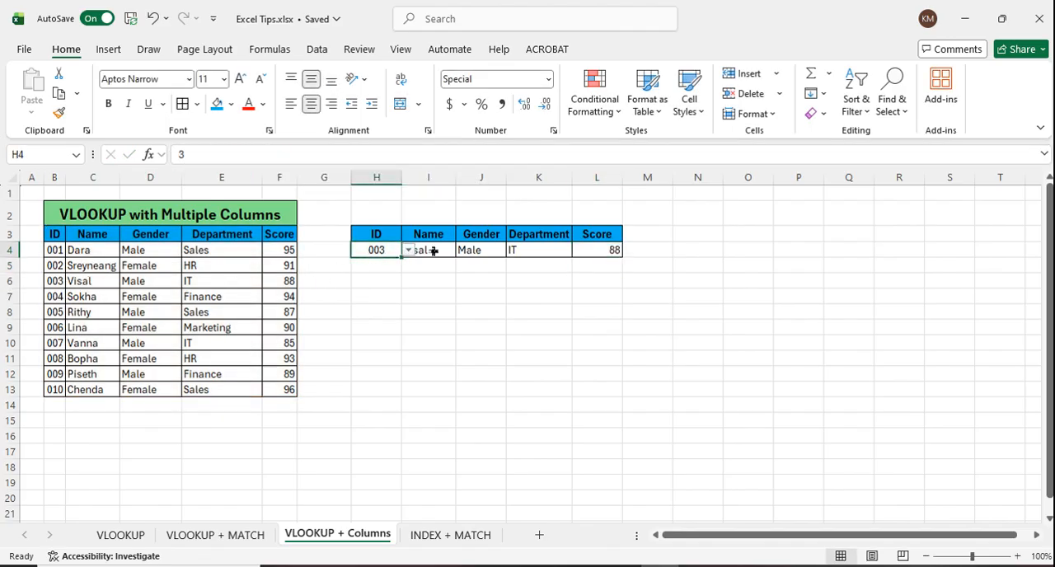
left_click(408, 250)
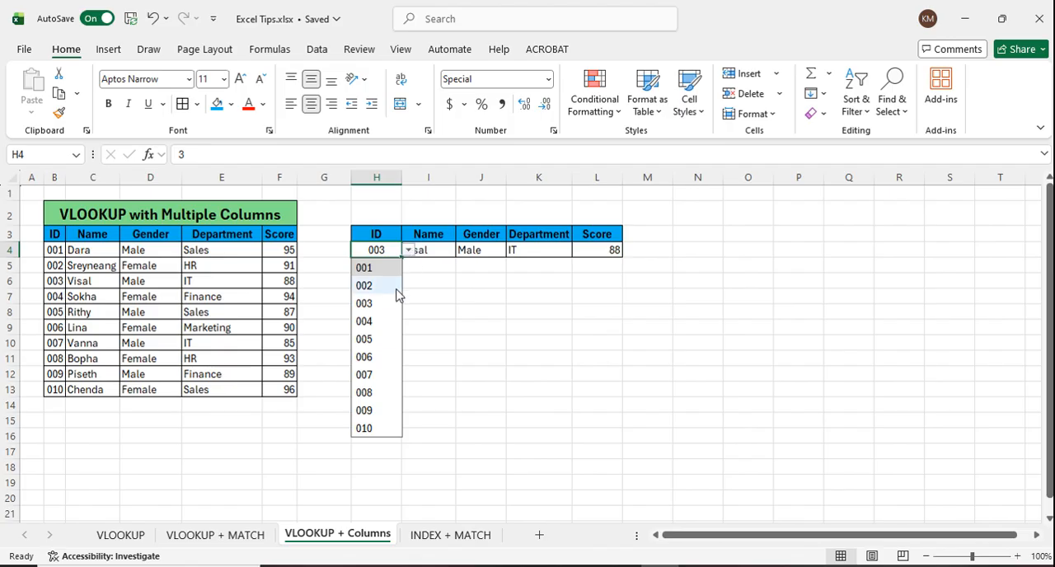
left_click(396, 288)
left_click(490, 317)
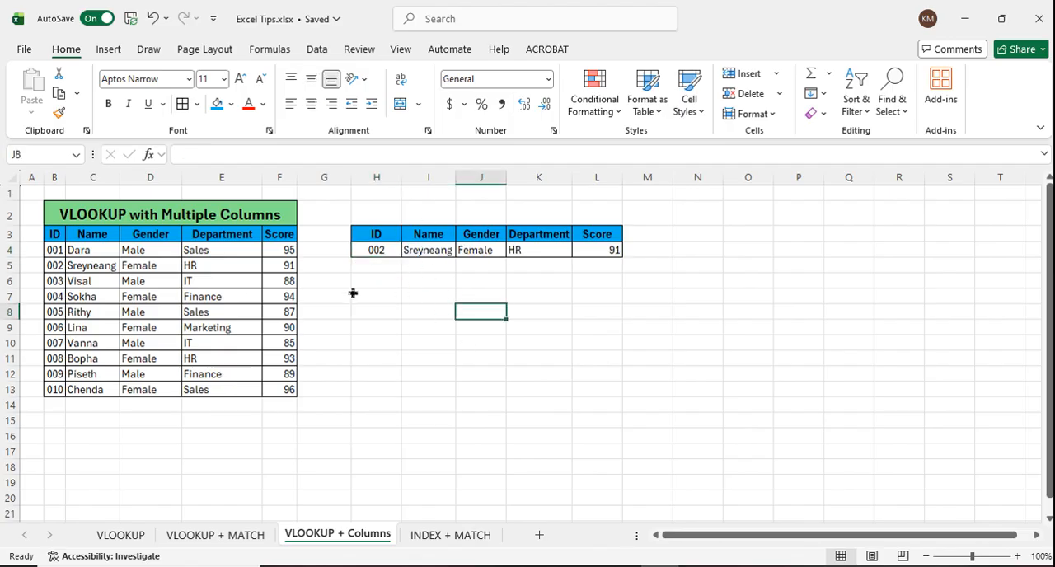
left_click(395, 295)
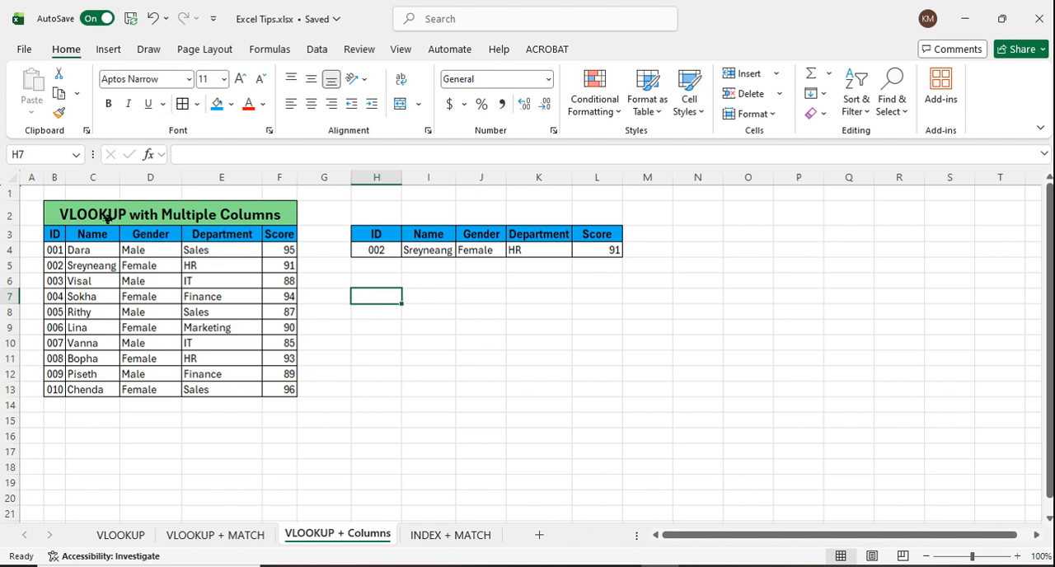
left_click(260, 211)
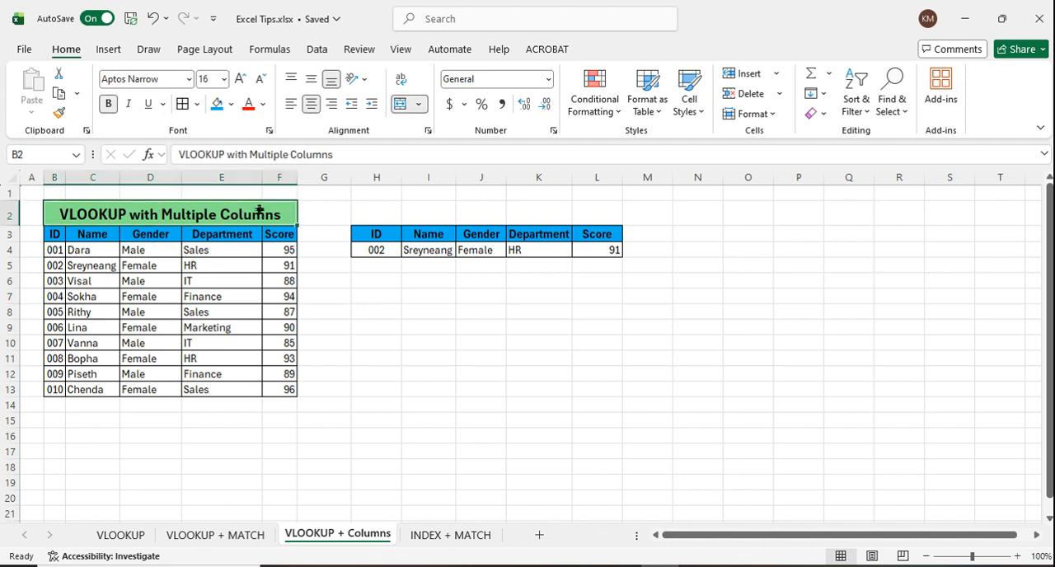
left_click_drag(393, 252, 614, 254)
left_click(670, 255)
Step: Enter the note "Not good" in N4 beside the lookup row and color its text red
left_click(707, 252)
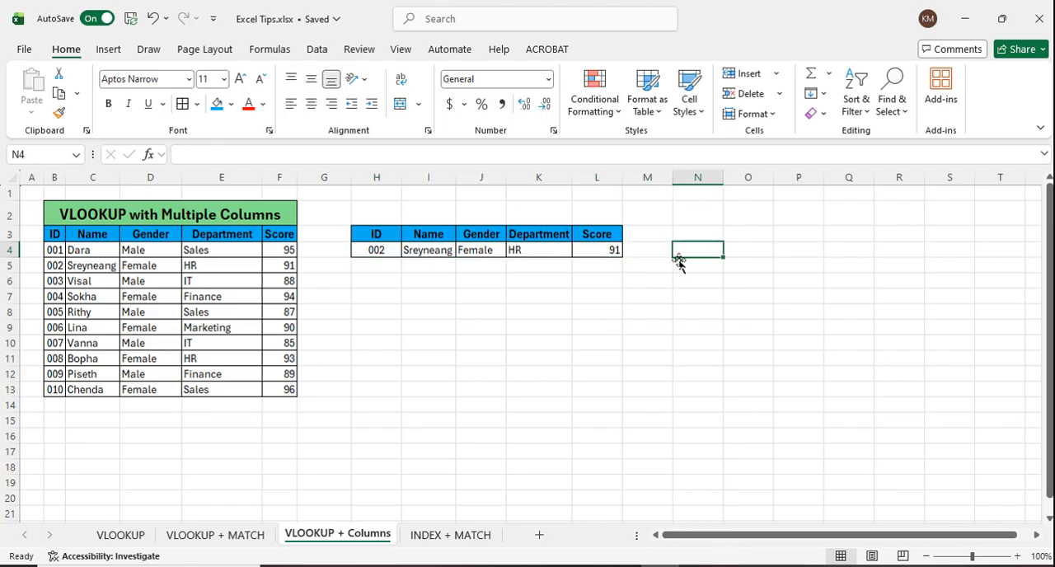
left_click(656, 252)
left_click(700, 252)
type("No")
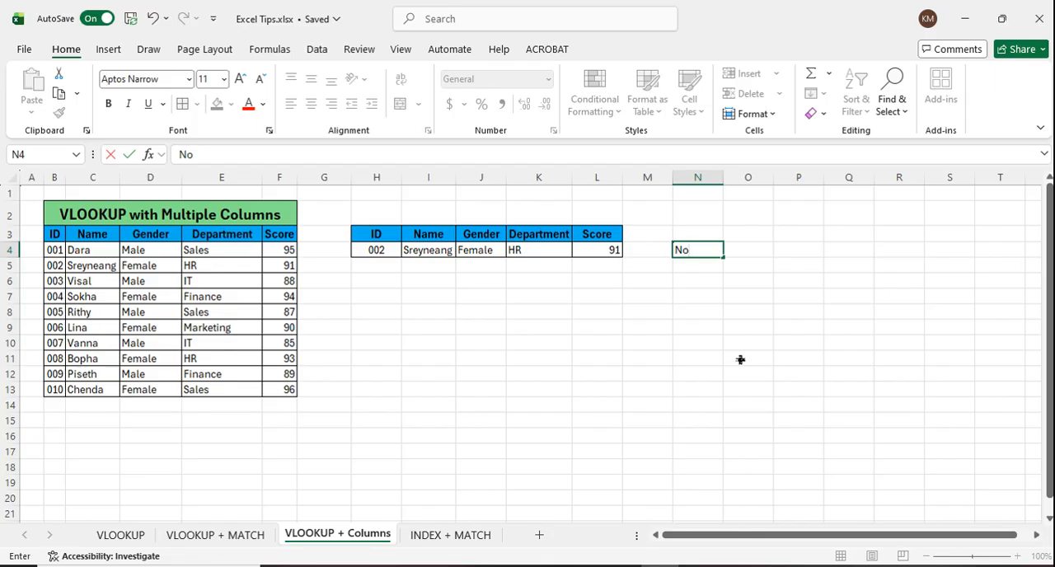
left_click(740, 359)
left_click(717, 252)
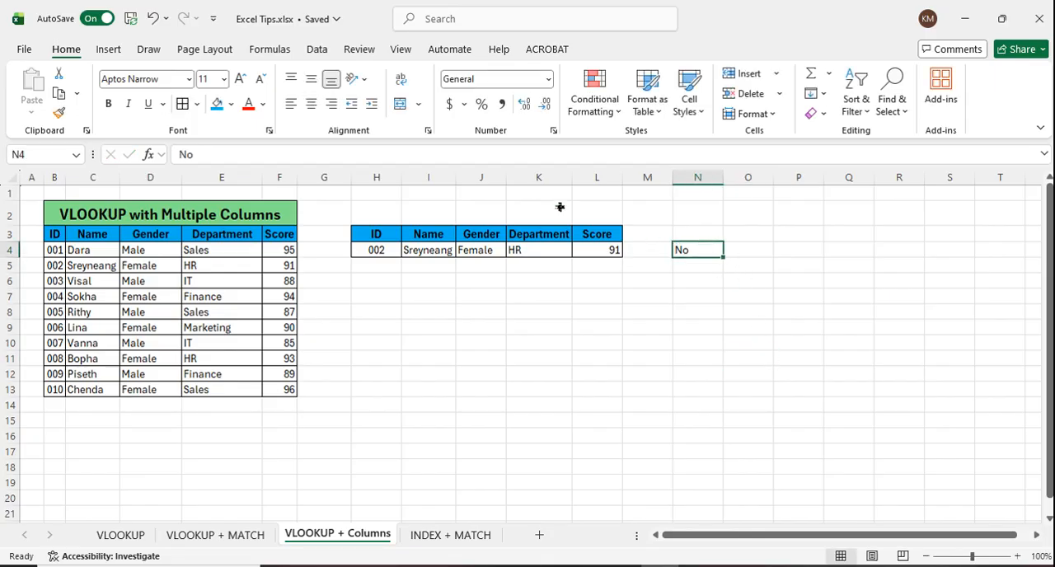
left_click(248, 105)
double_click(716, 255)
type("t good")
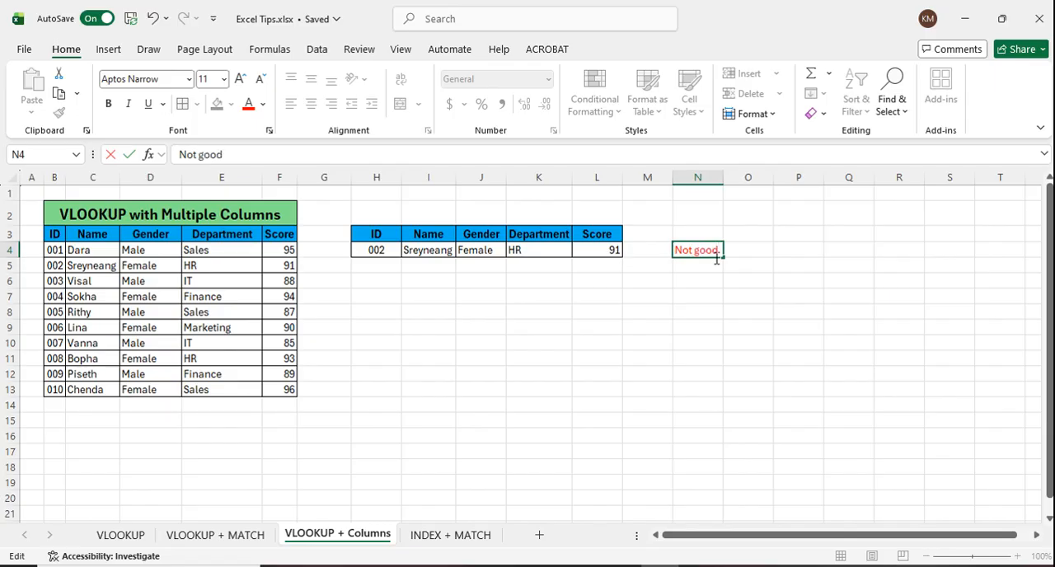
left_click(710, 307)
left_click(717, 252)
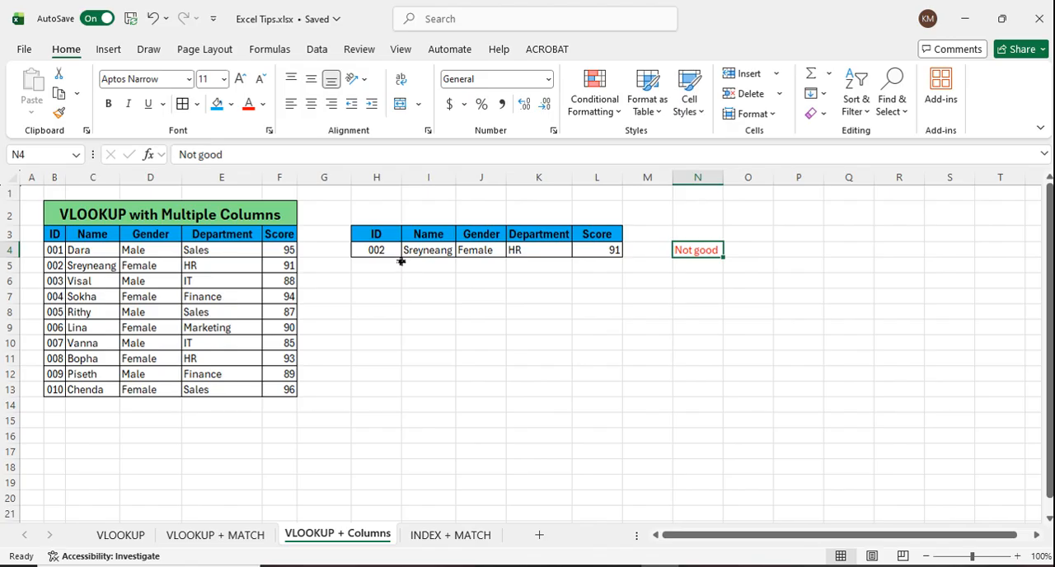
Step: Copy the lookup table in H3:L4 and paste it at H7
left_click_drag(380, 239, 610, 234)
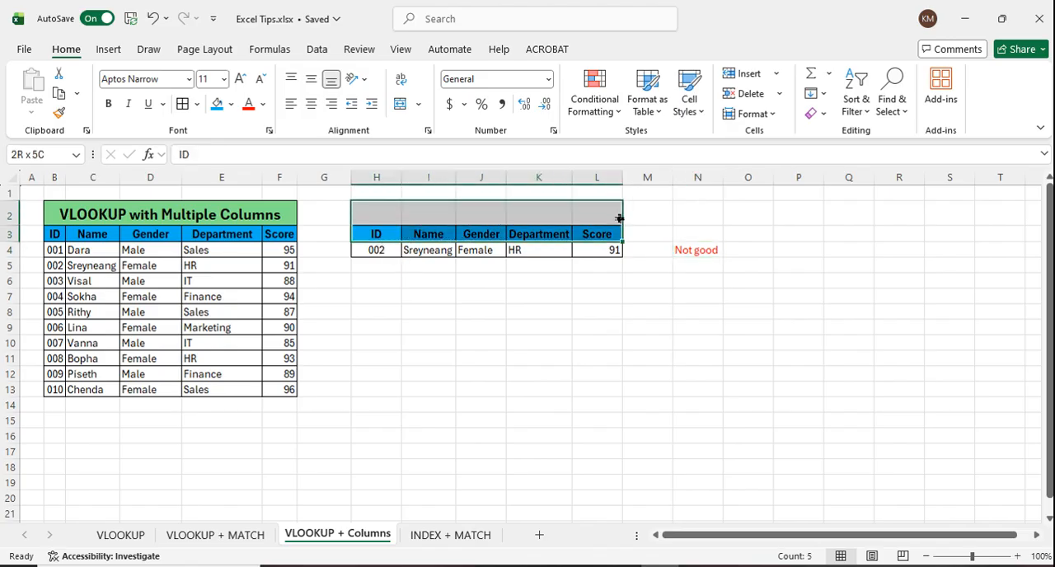
left_click(596, 341)
left_click_drag(373, 234, 608, 255)
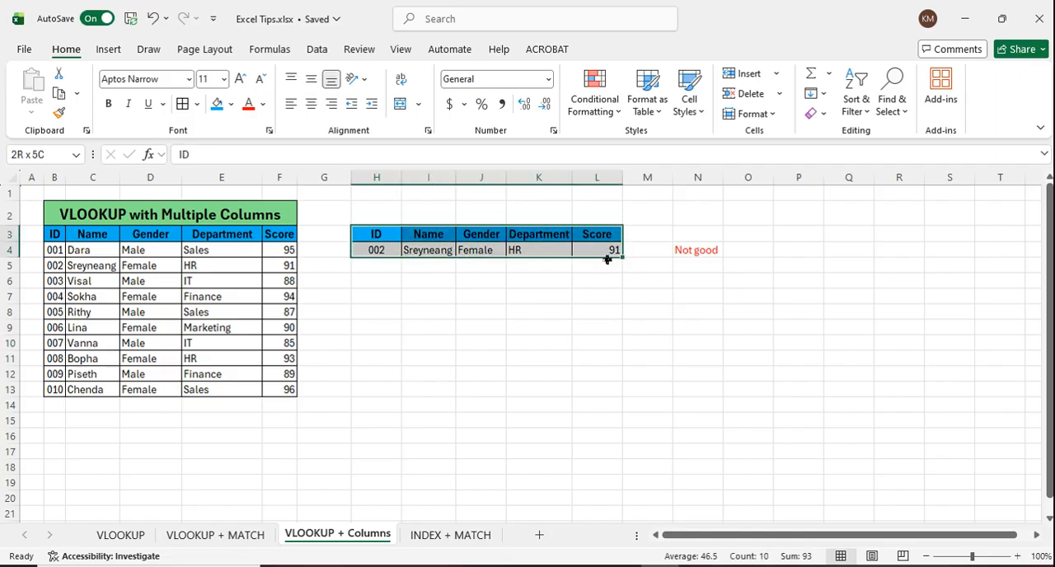
key("ctrl+c")
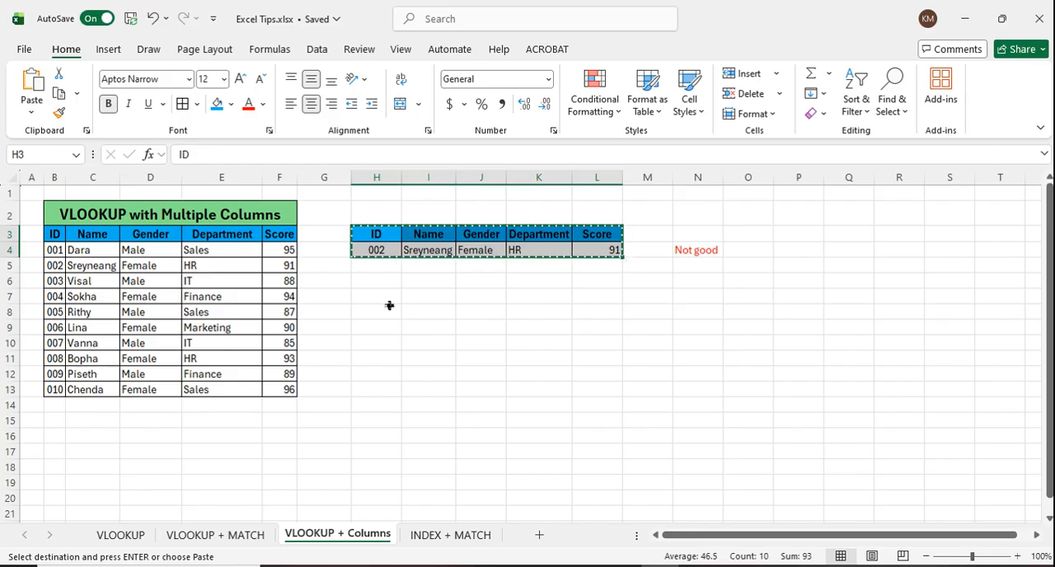
left_click(386, 298)
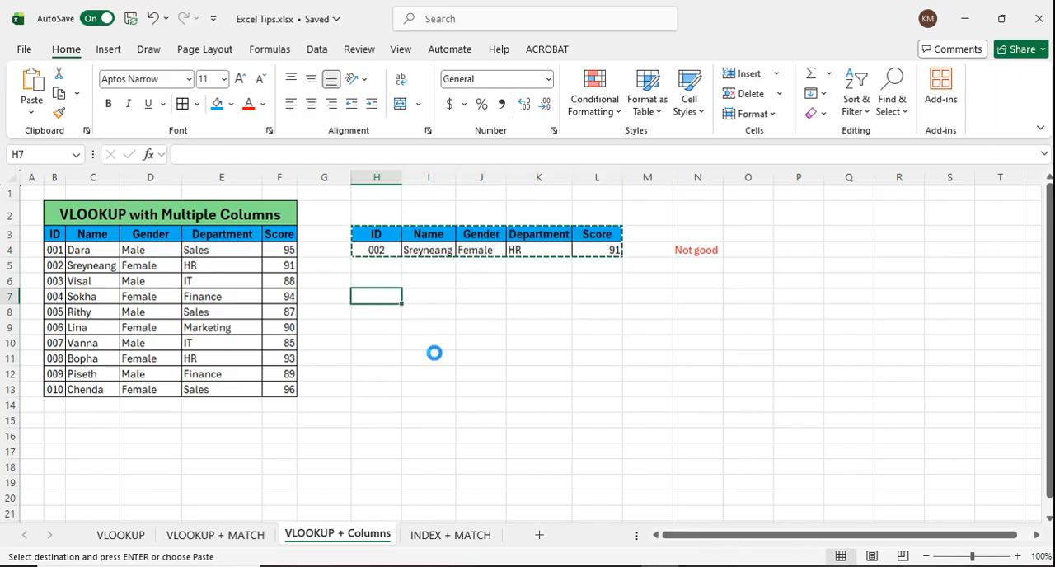
key("ctrl+v")
Step: Clear the contents of H8:L8 in the pasted table
left_click(392, 318)
left_click_drag(392, 318, 595, 310)
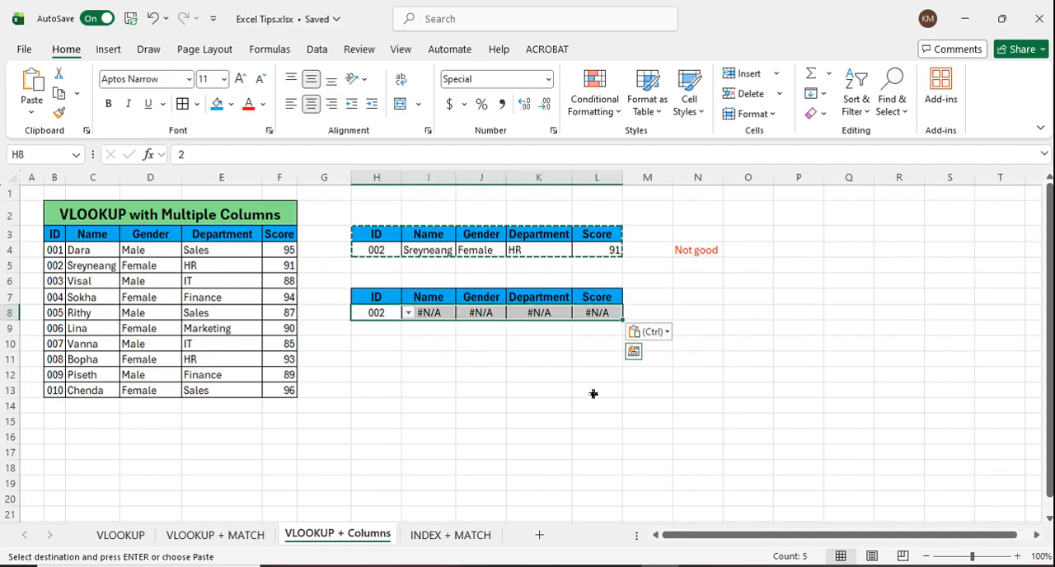
key("Delete")
left_click(485, 380)
Step: Check the ID choices offered in H8 and the empty result cells I8:L8 of the second table
left_click(390, 312)
left_click(407, 314)
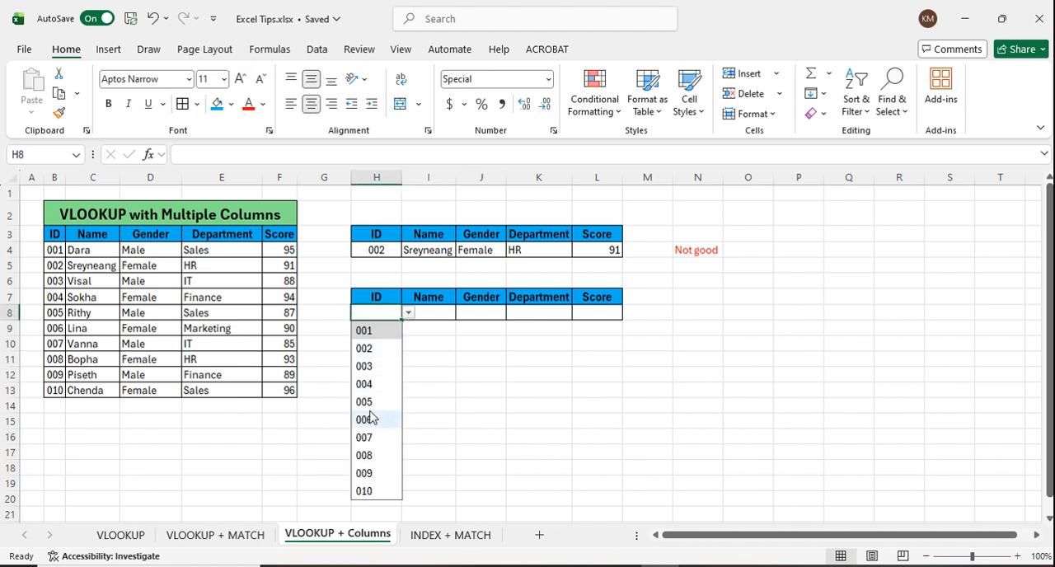
left_click(471, 374)
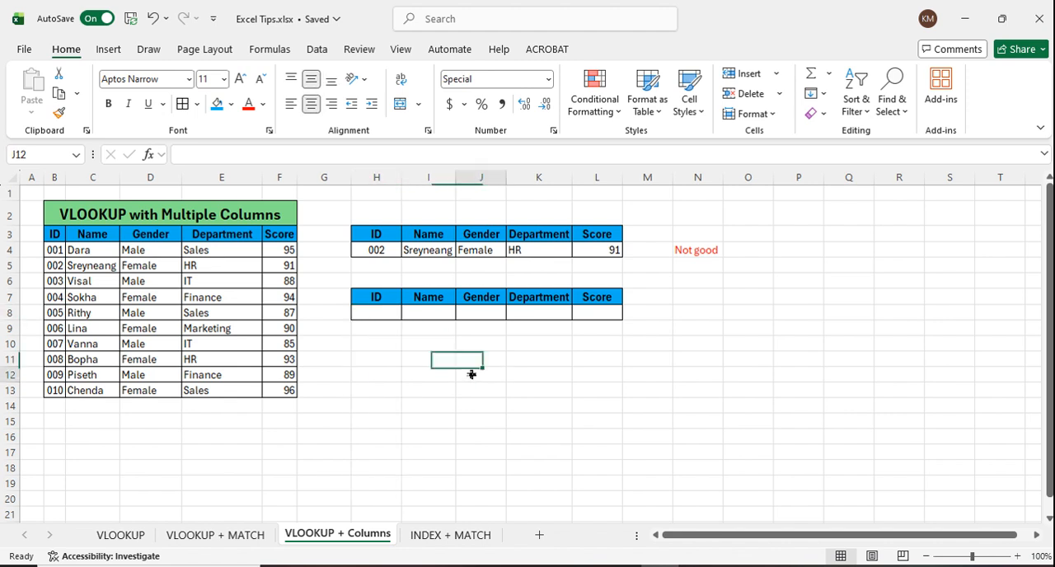
left_click(416, 315)
left_click(607, 315)
left_click(443, 321)
left_click_drag(446, 321, 615, 314)
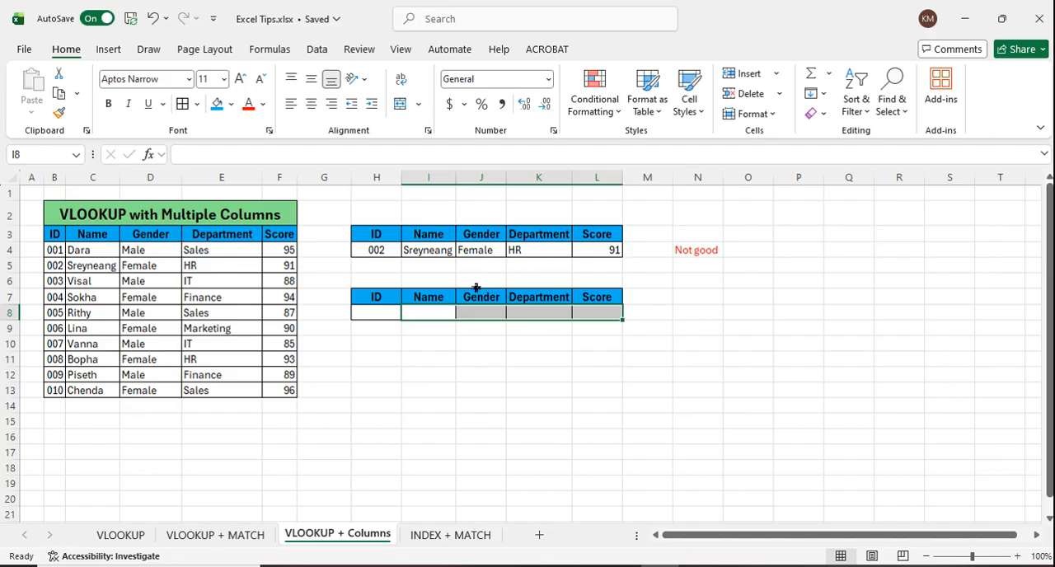
left_click(454, 347)
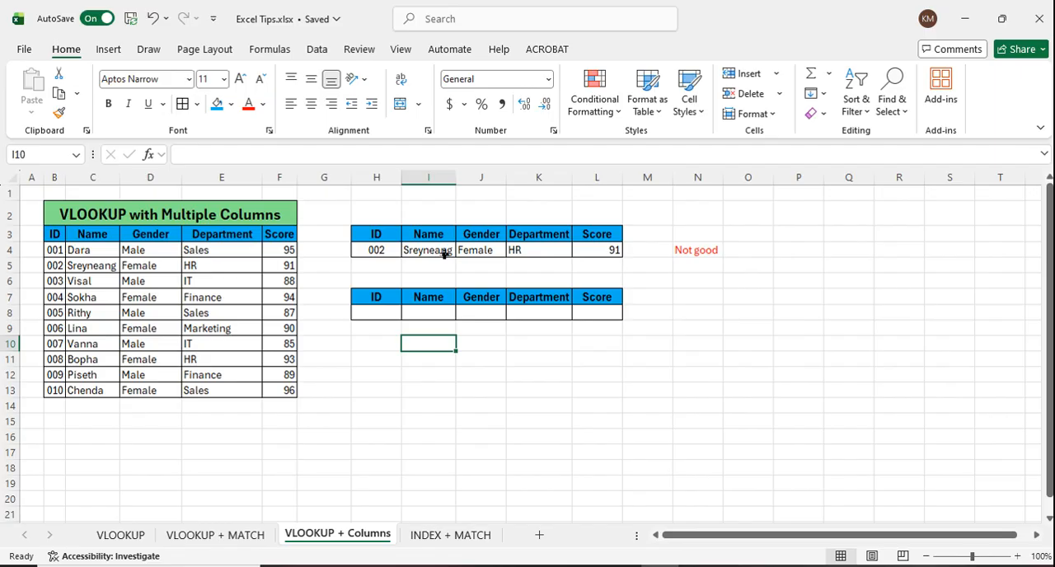
Step: Review the separate VLOOKUP formulas in I4, J4, K4 and L4 of the first table
left_click(444, 254)
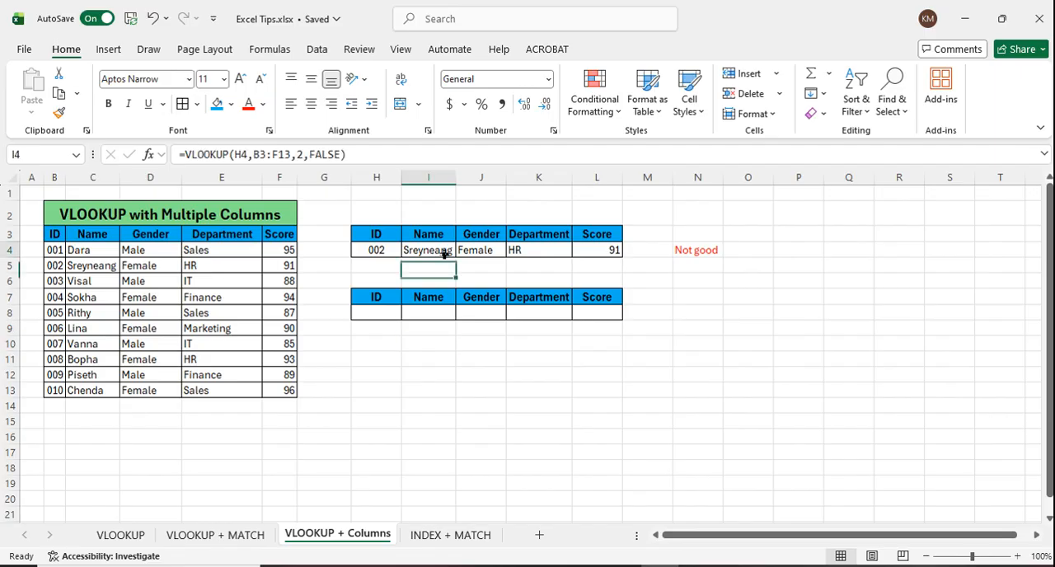
left_click(495, 251)
left_click(540, 252)
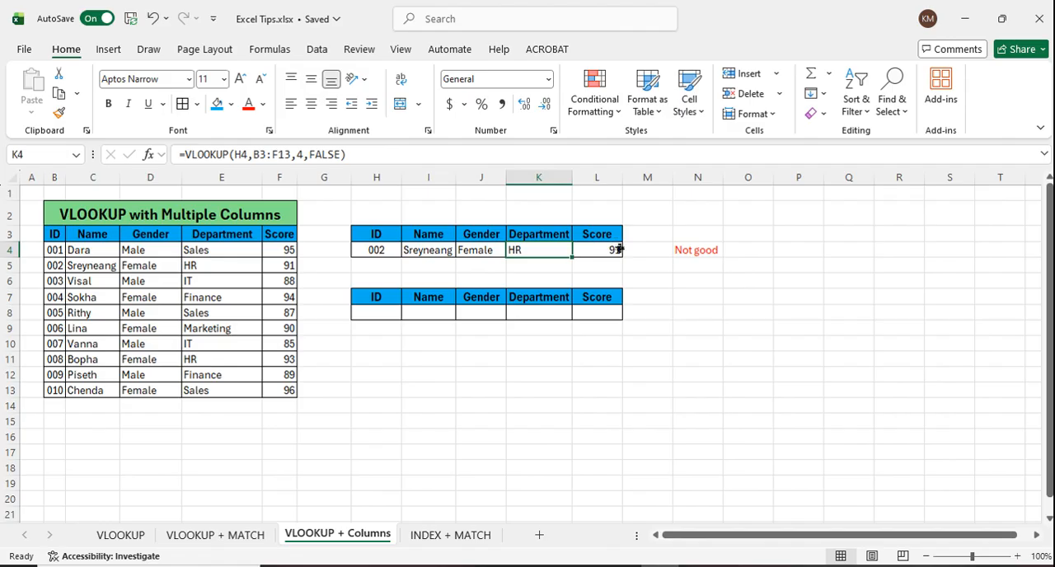
left_click(618, 250)
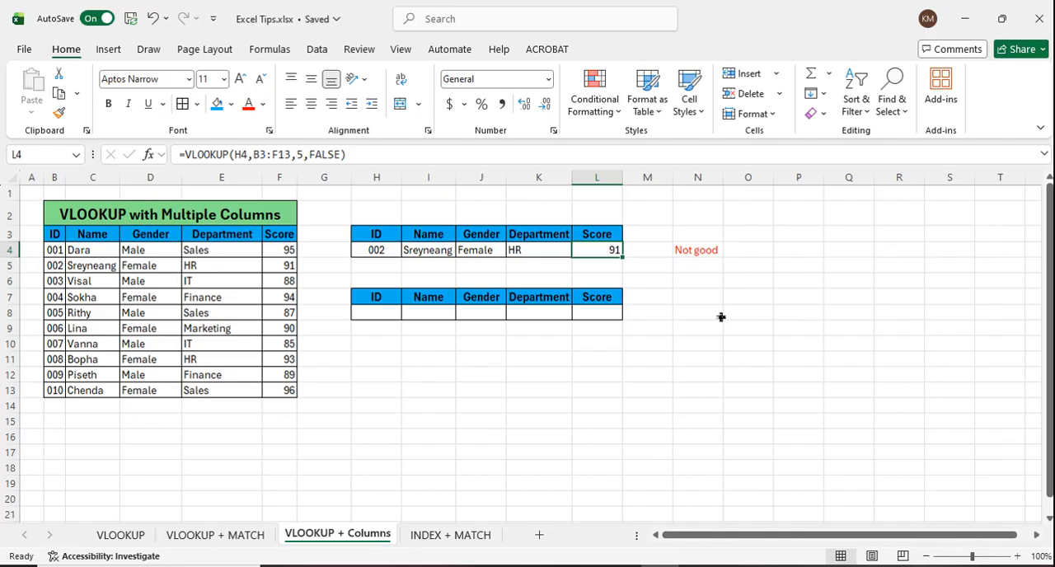
left_click(549, 360)
Step: Enter =VLOOKUP(H8,B3:F13,{2,3,4,5},FALSE) in I8 of the second table
left_click(426, 314)
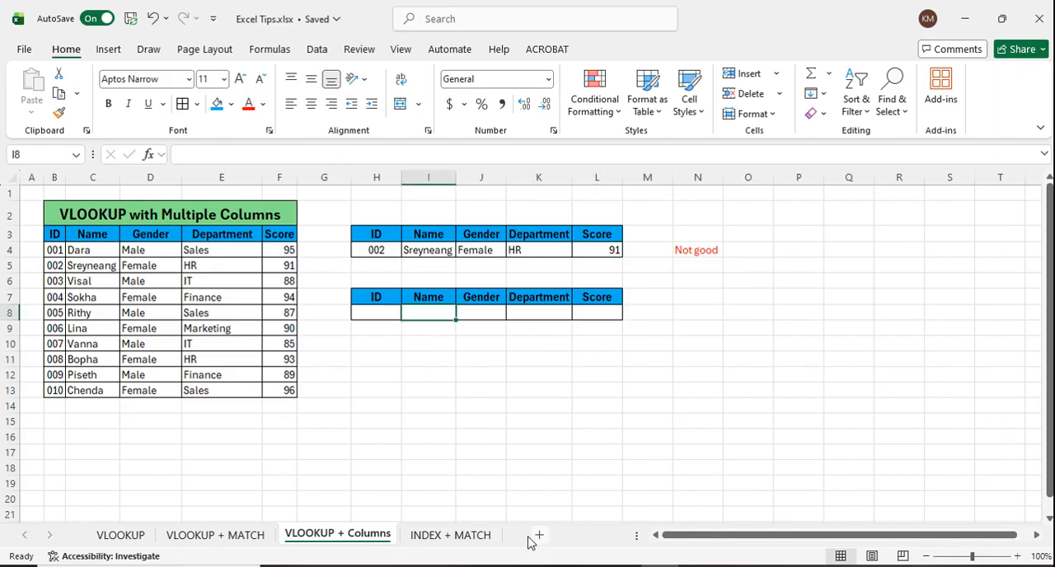
type("=vlo")
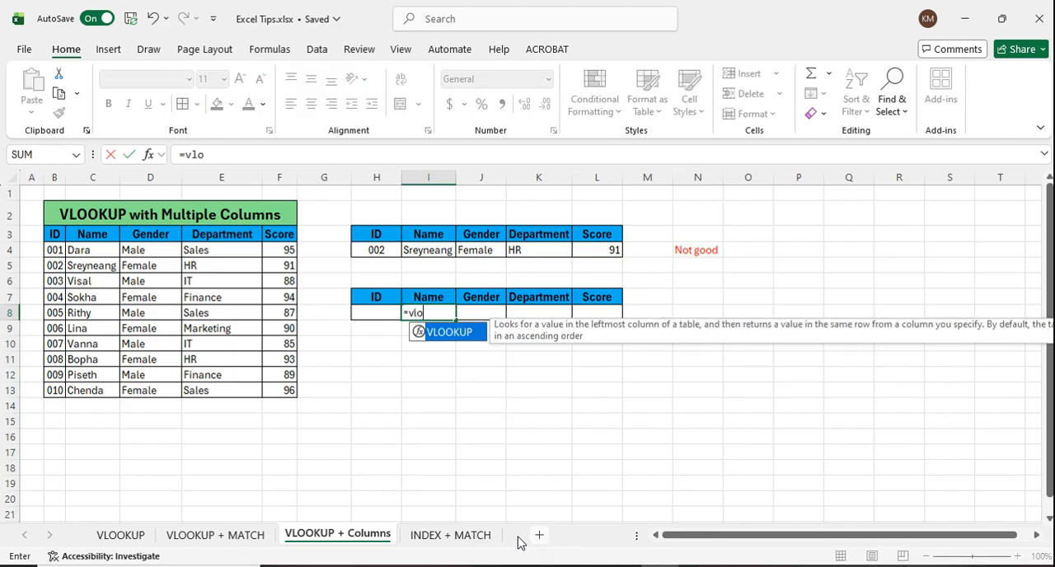
double_click(449, 332)
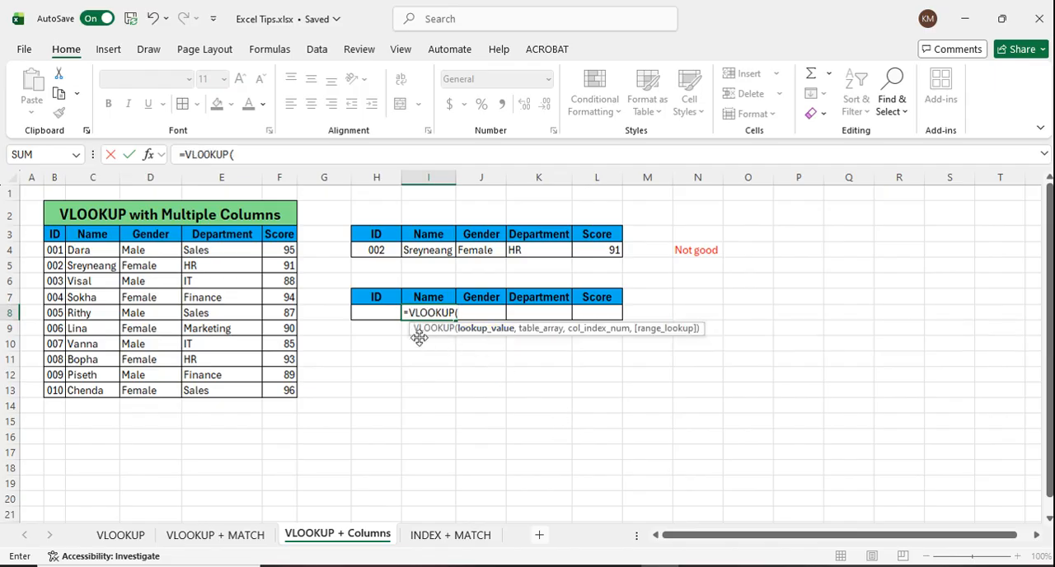
left_click(389, 316)
type(",")
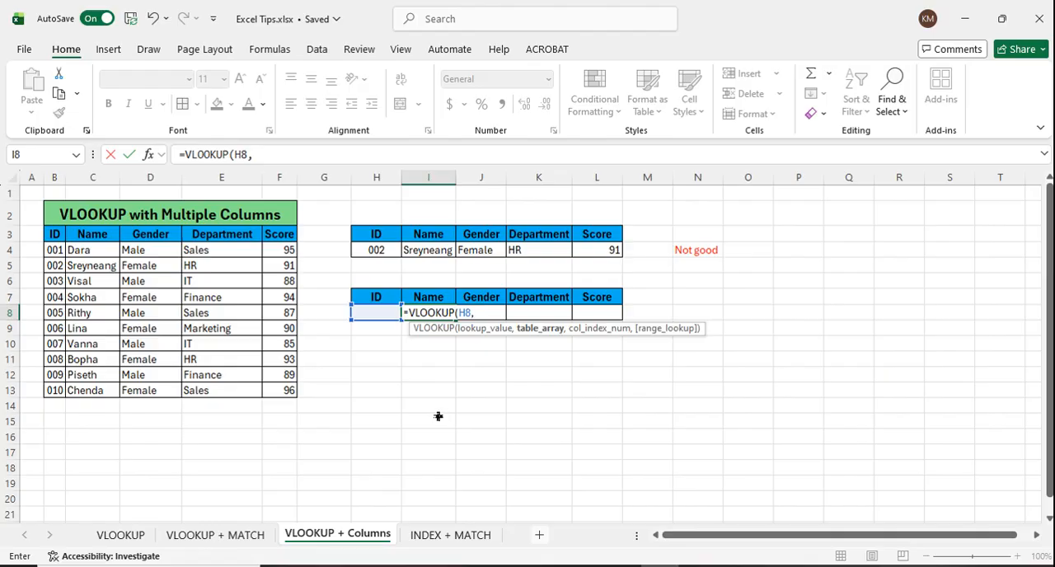
left_click_drag(53, 234, 289, 394)
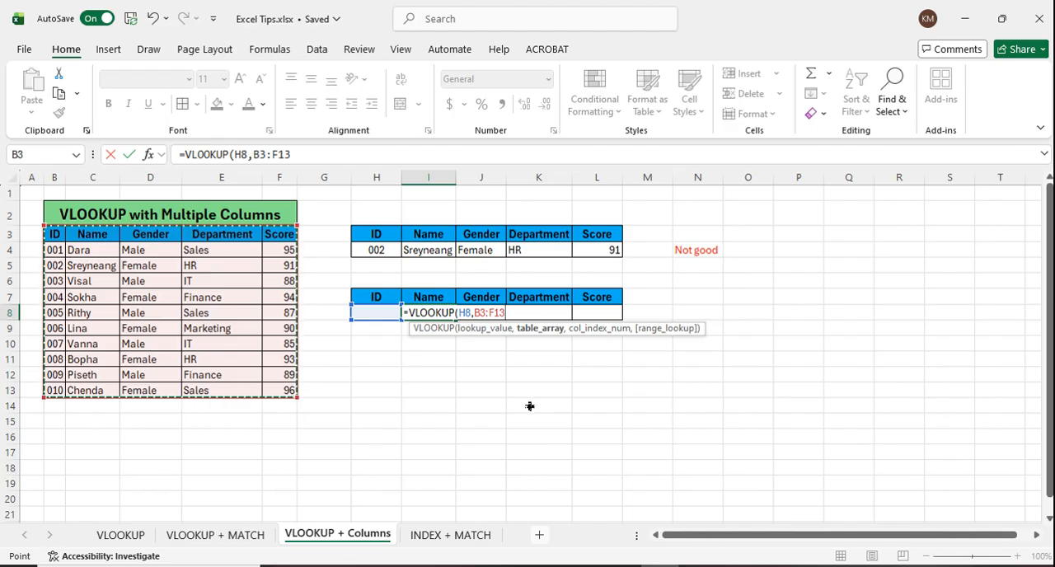
type(",{2,3,4,5")
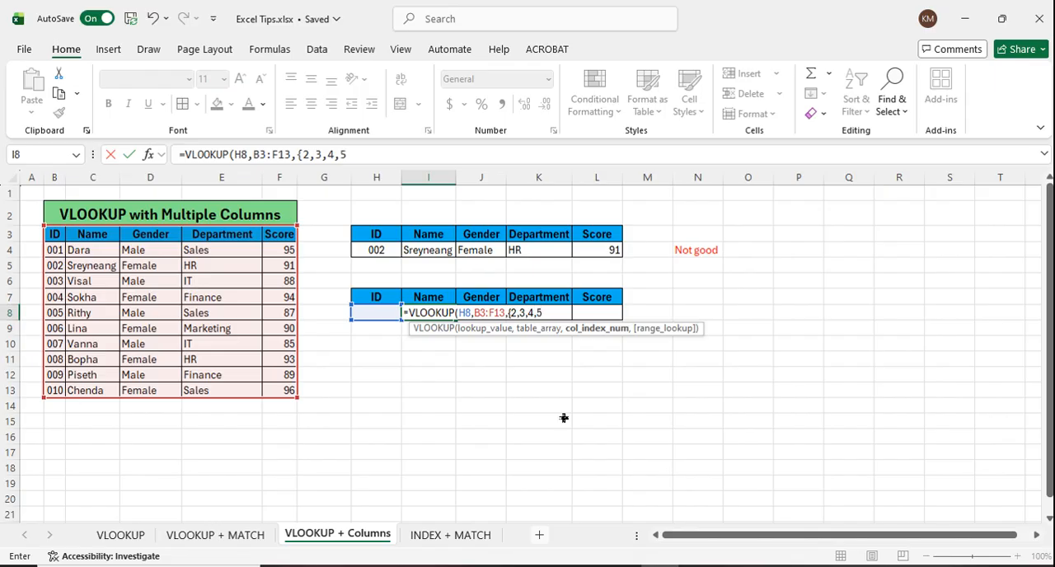
type("},")
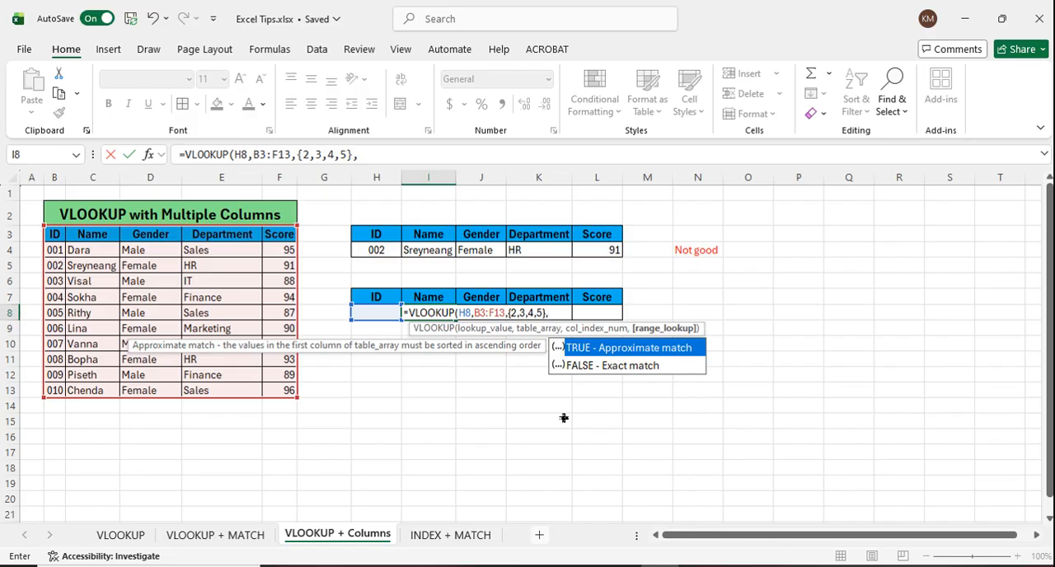
double_click(589, 367)
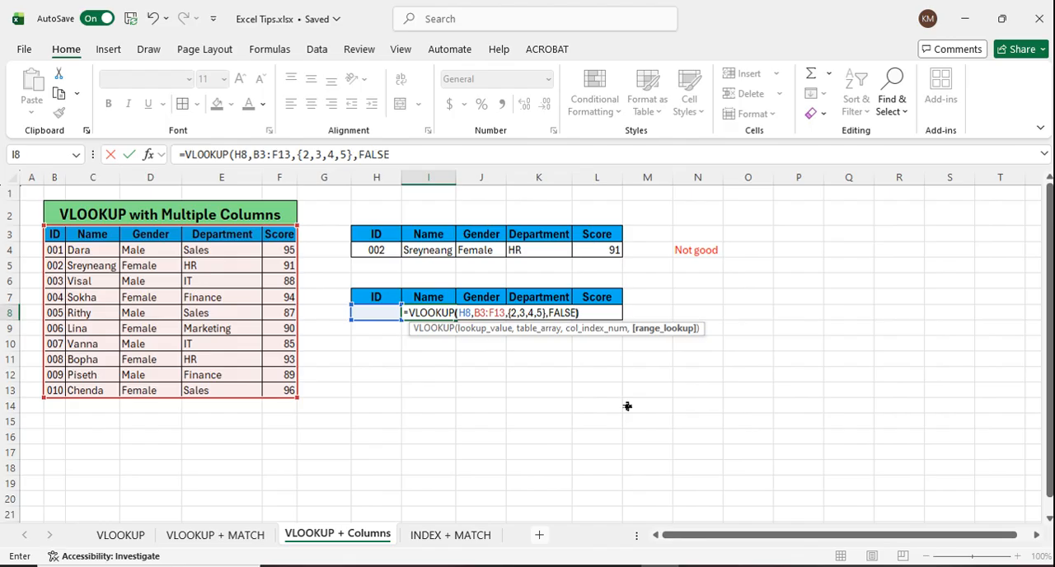
key("Return")
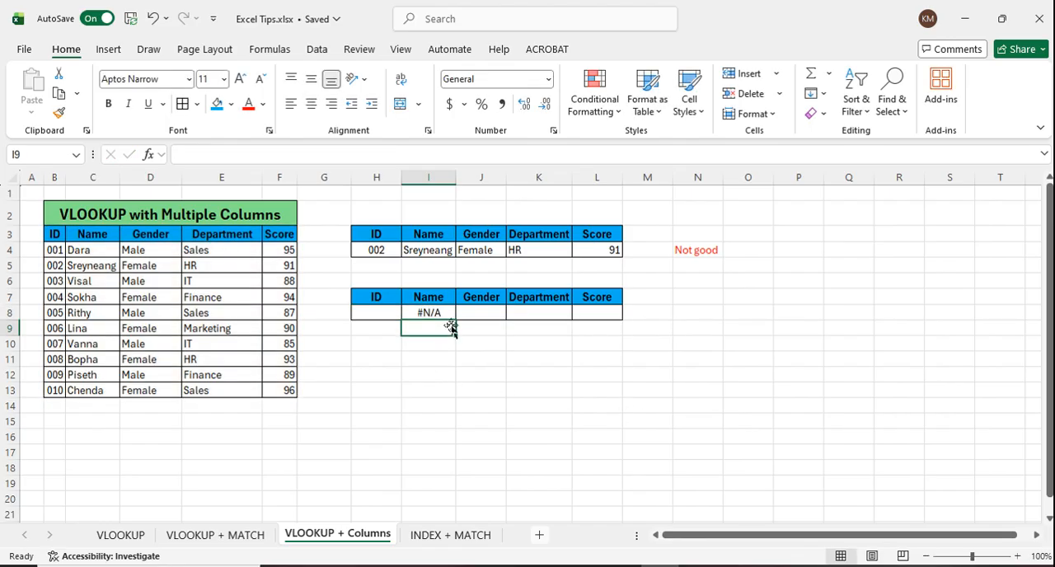
Step: Choose ID 001 in H8 to test the multi-column lookup
key("Up")
key("Left")
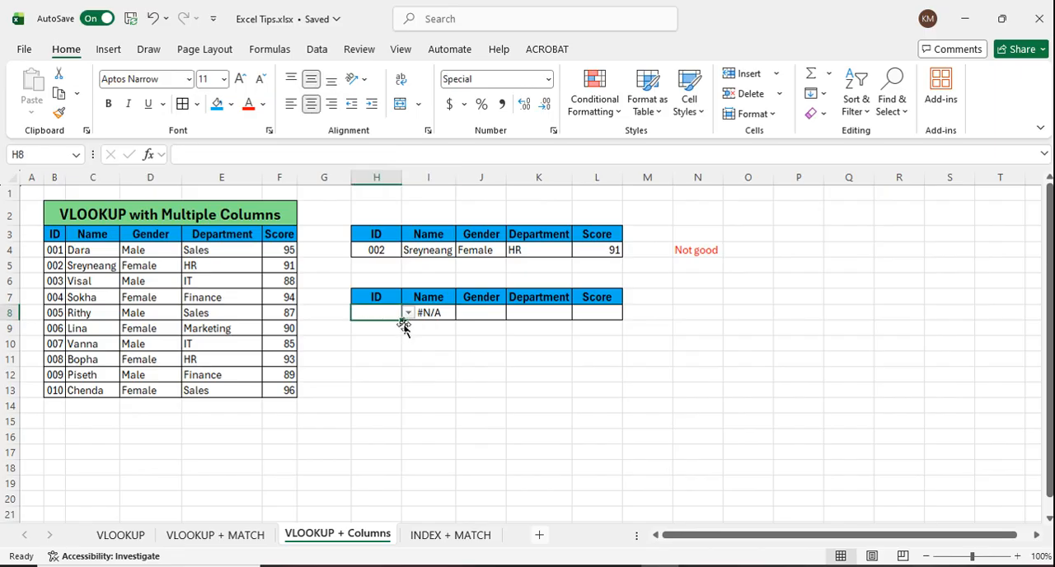
left_click(407, 313)
left_click(379, 332)
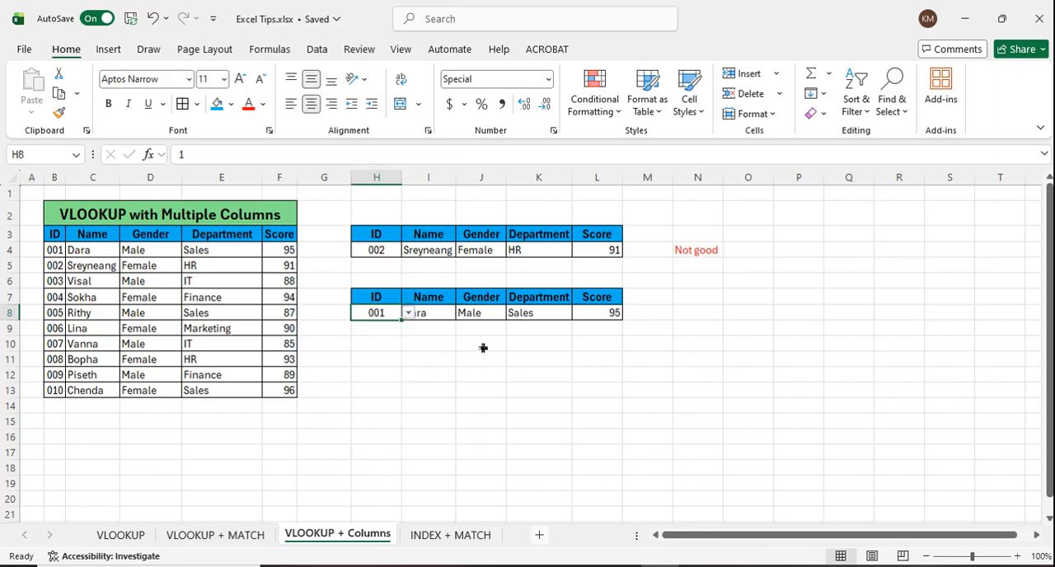
left_click(498, 363)
left_click(389, 320)
left_click(436, 376)
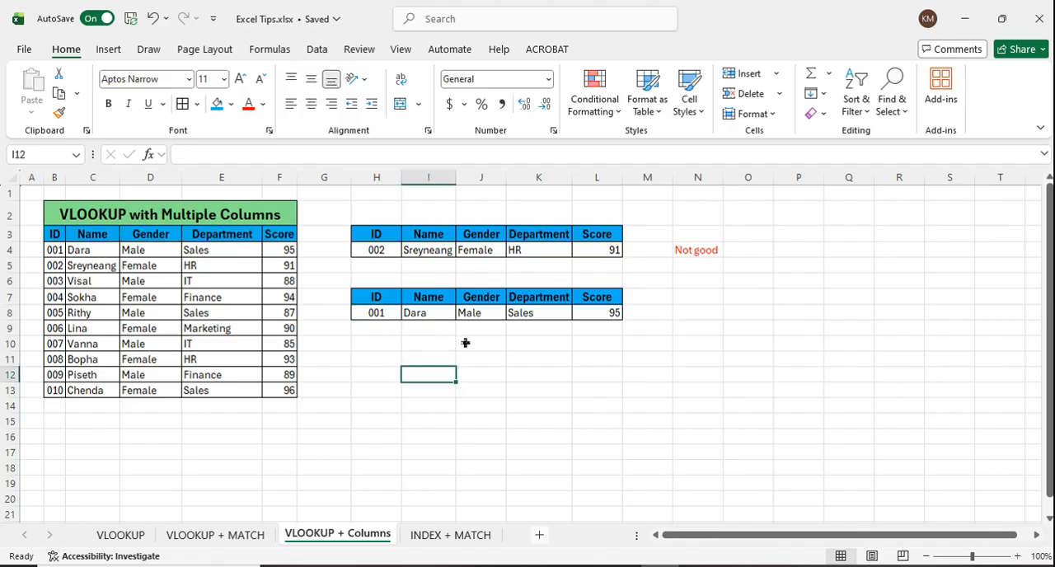
Step: Switch the ID in H8 to 002 and check the formula behind the results in I8, K8 and L8
left_click(393, 315)
left_click(408, 315)
left_click(381, 349)
left_click(596, 391)
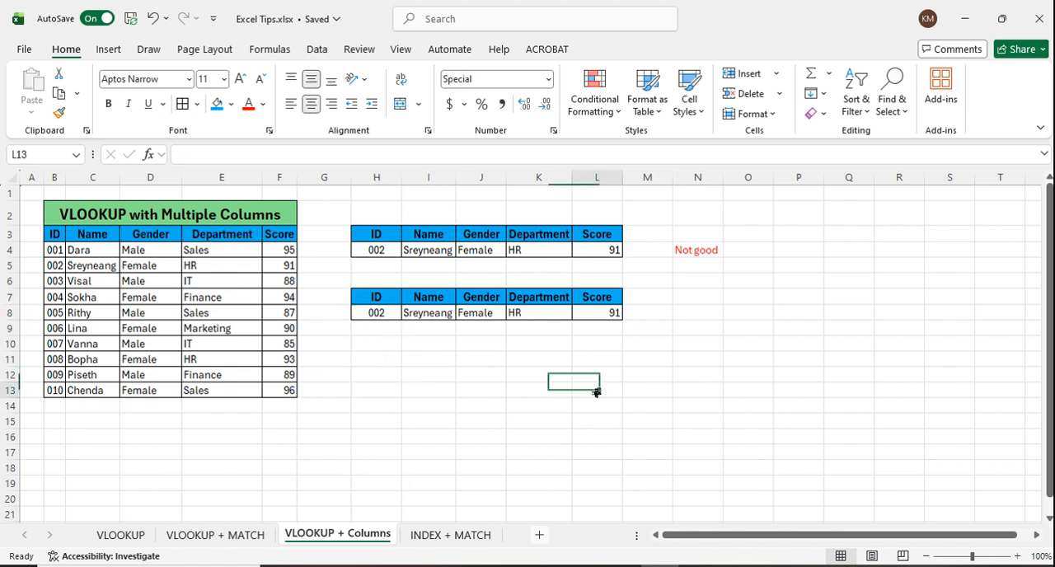
left_click(447, 313)
left_click(541, 316)
left_click(614, 314)
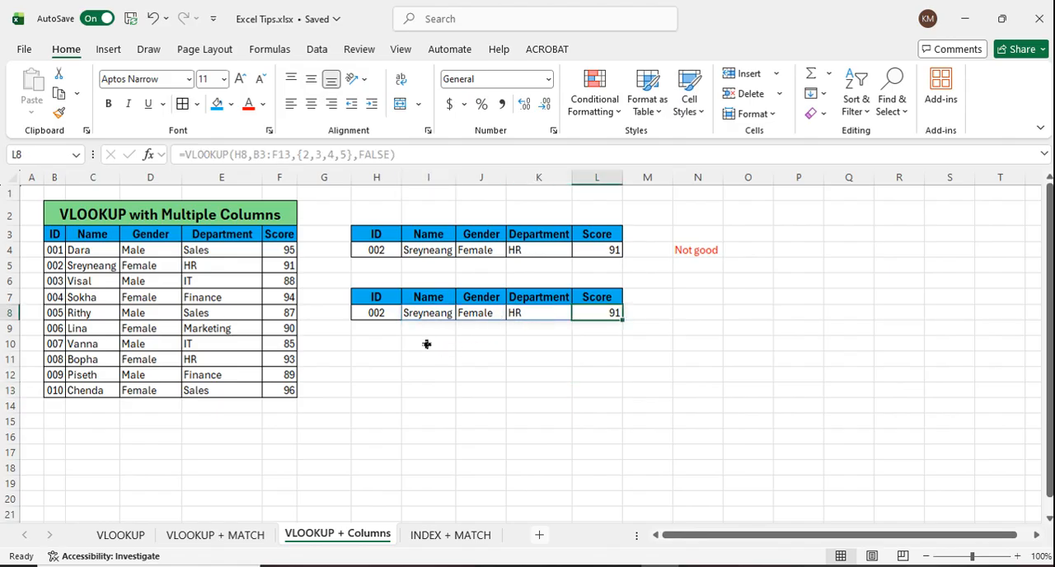
Step: Clear the chosen IDs from H8 and H4 and check the formulas in I8 and I4
left_click(393, 318)
key("Delete")
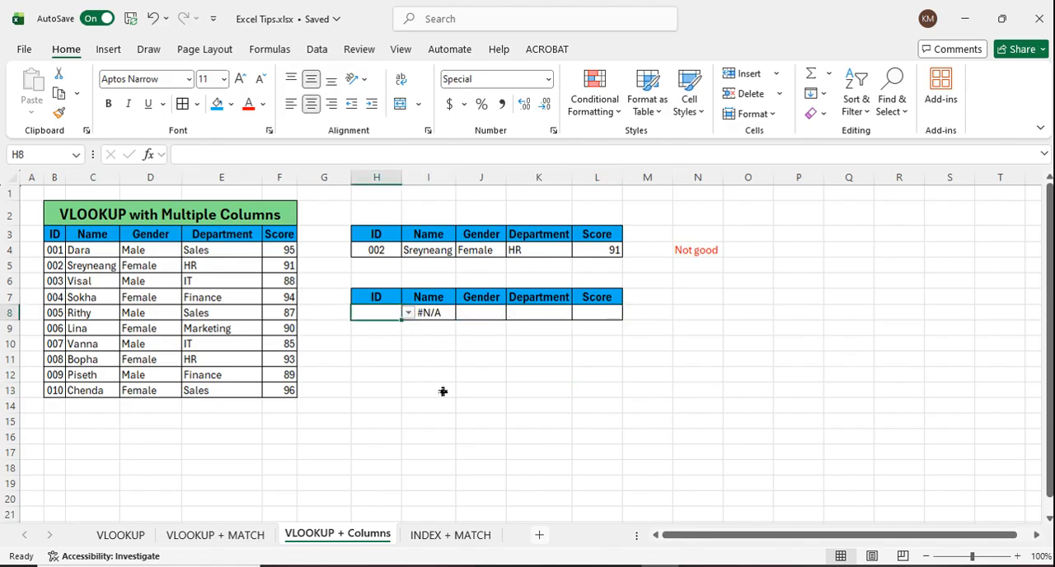
left_click(443, 392)
left_click(438, 314)
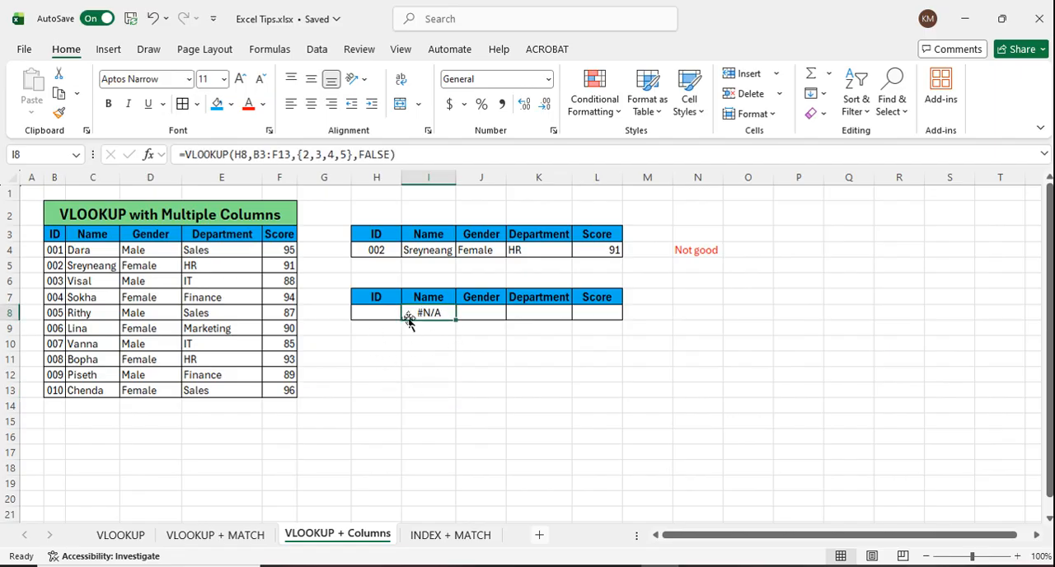
left_click(382, 318)
left_click(381, 250)
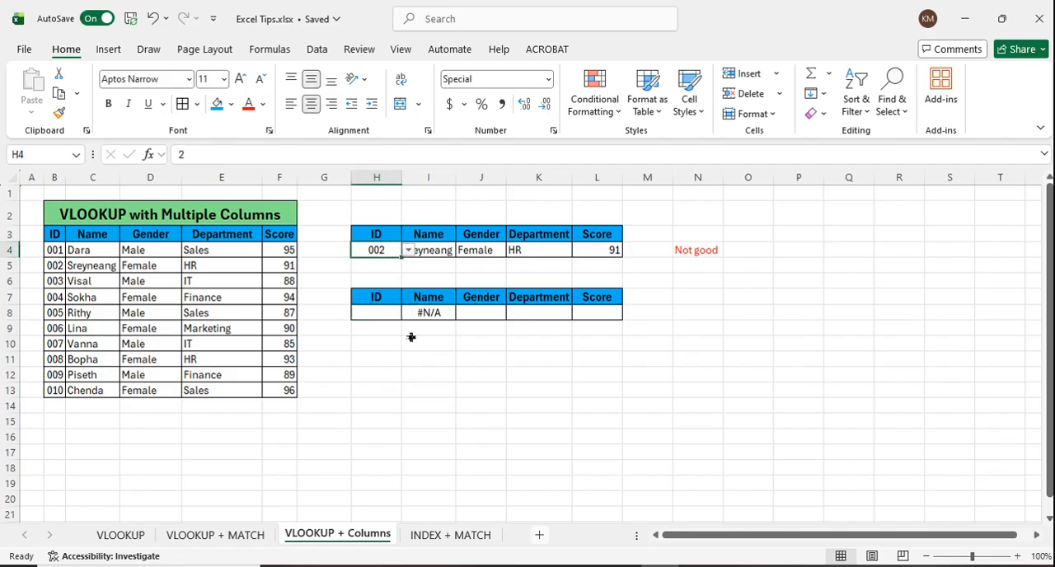
key("Delete")
left_click(423, 388)
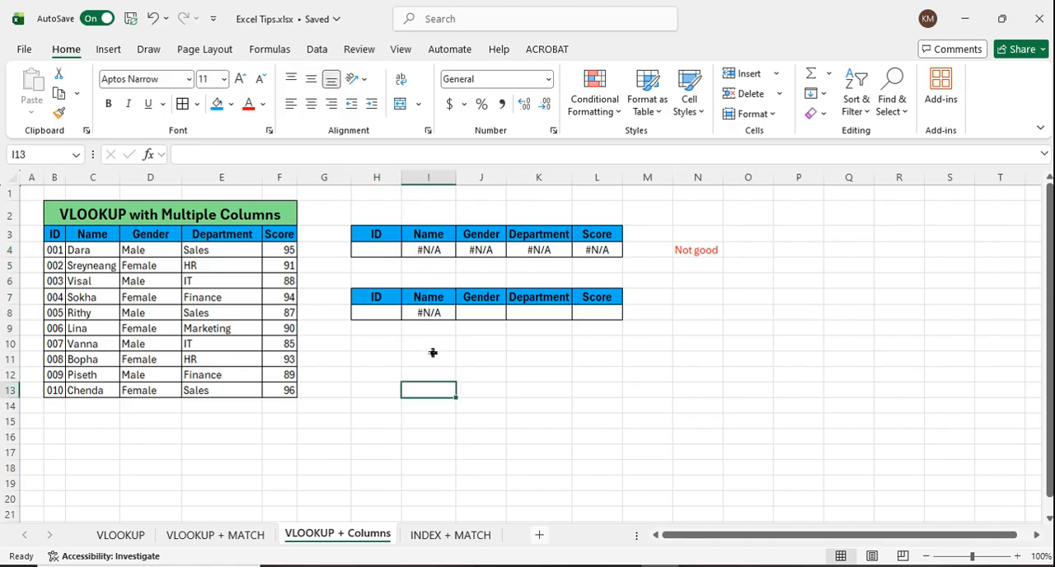
left_click(368, 254)
left_click(439, 252)
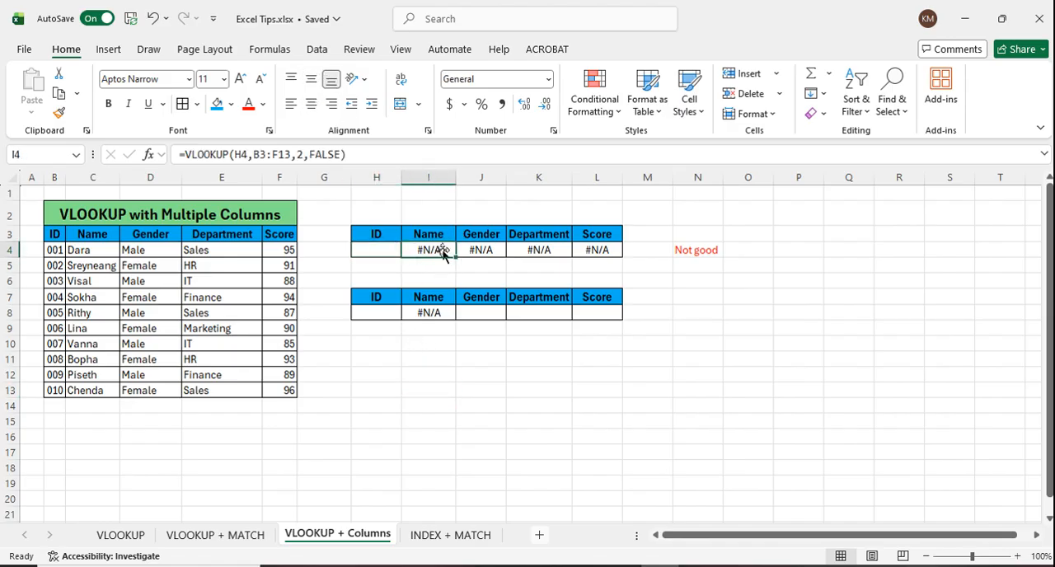
Step: Enter the note "The best choice" in N8 beside the second table
left_click(699, 319)
type("The")
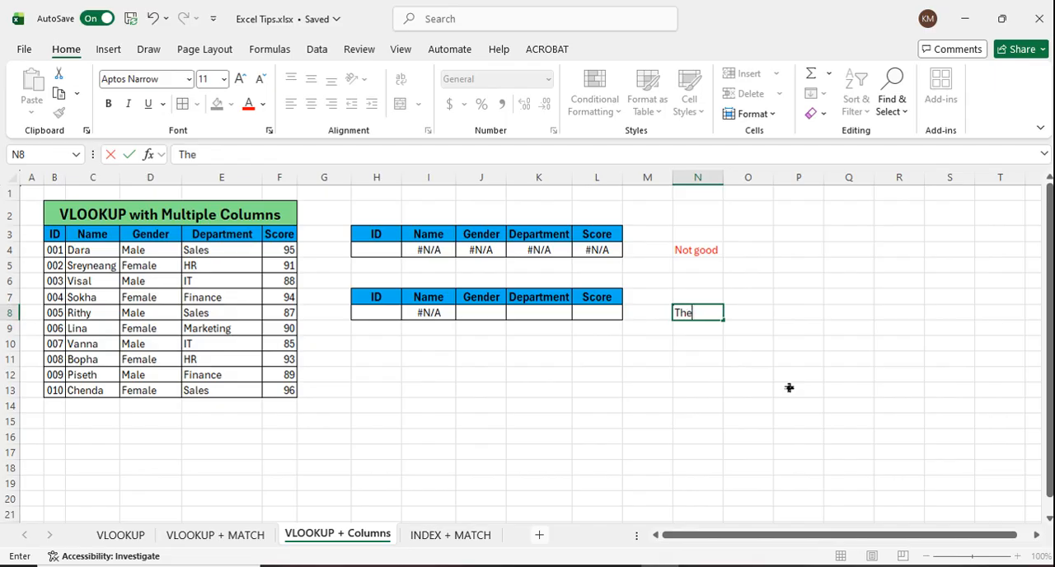
type(" best choise")
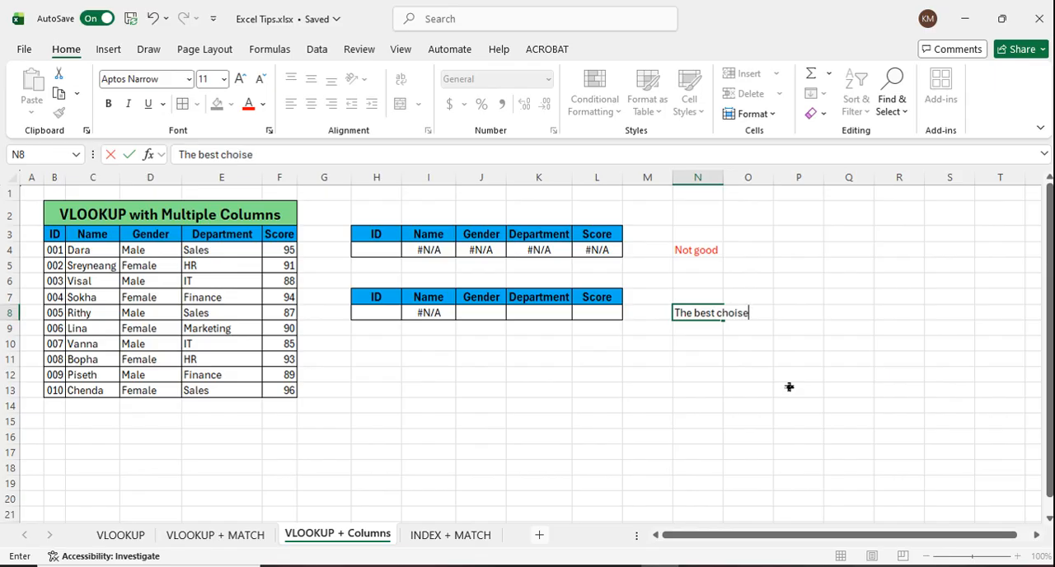
key("BackSpace")
key("BackSpace")
left_click(780, 384)
Step: Format the note in N8 as bold red text
left_click(753, 311)
left_click(718, 360)
left_click(707, 317)
left_click(248, 103)
left_click(108, 103)
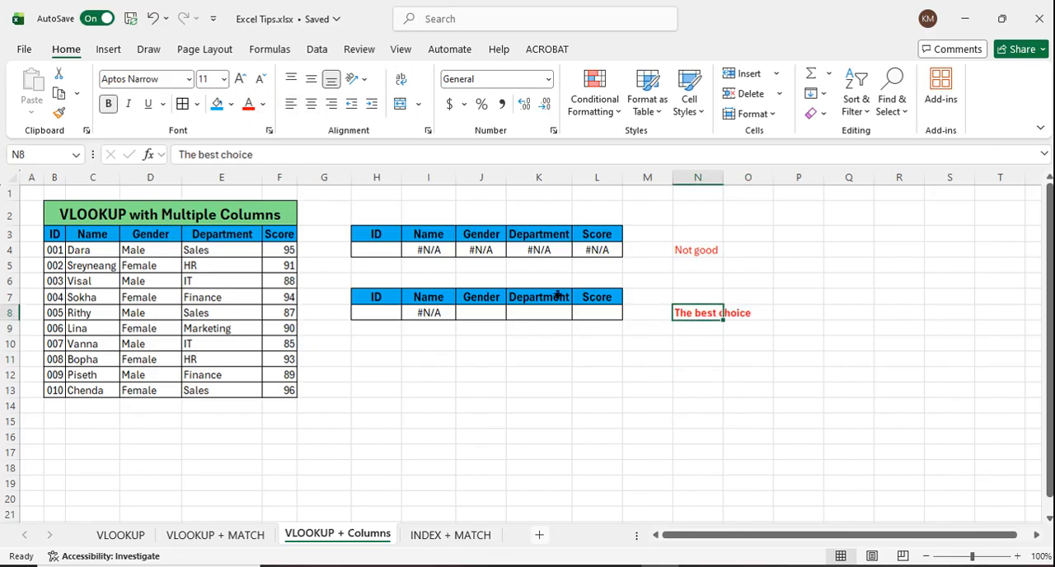
left_click(613, 390)
Step: Examine the VLOOKUP formulas in I8 and I4 and the empty ID cell H4 they depend on
left_click(702, 250)
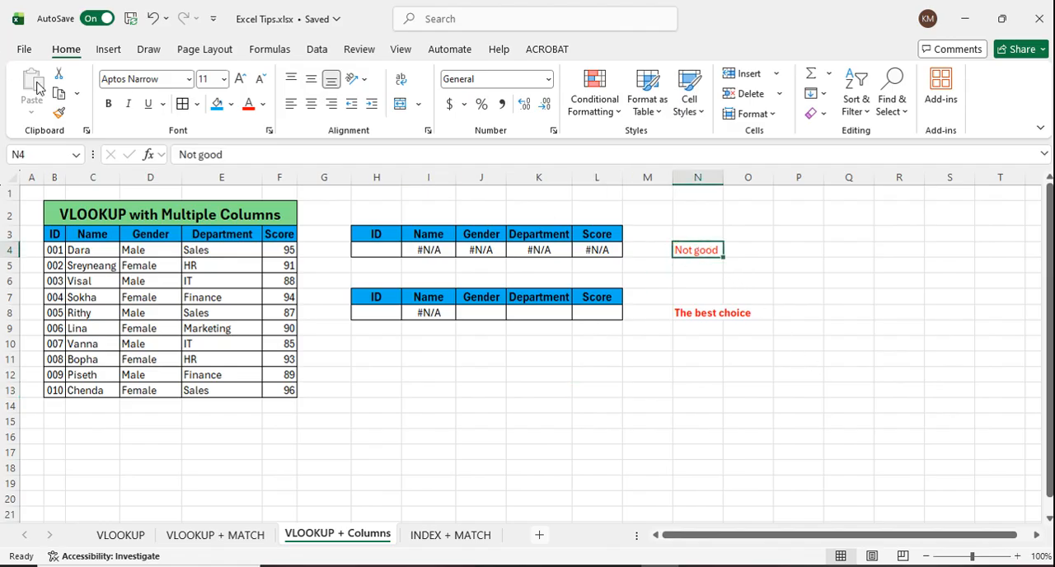
left_click(455, 365)
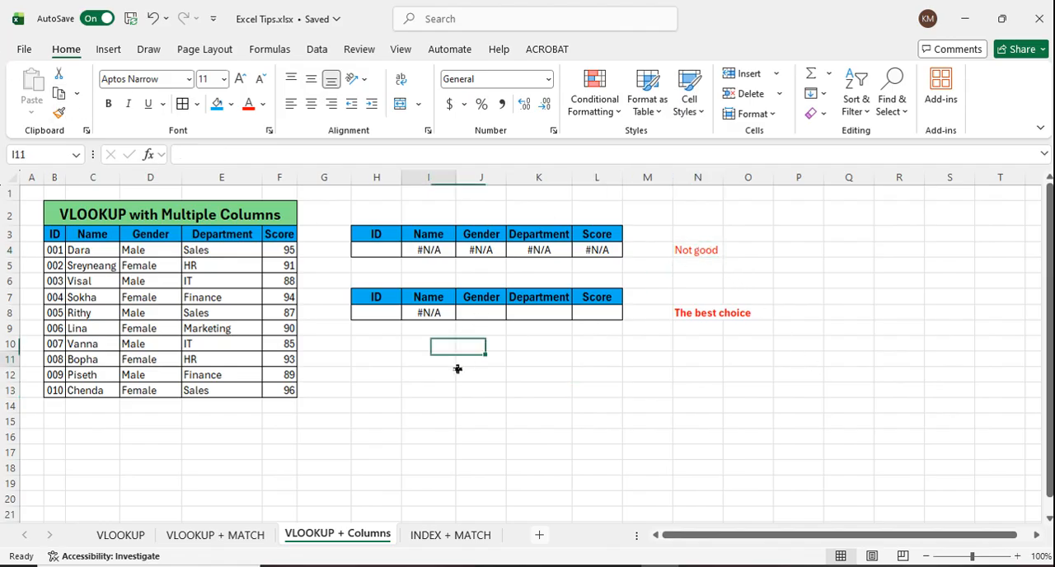
left_click(442, 314)
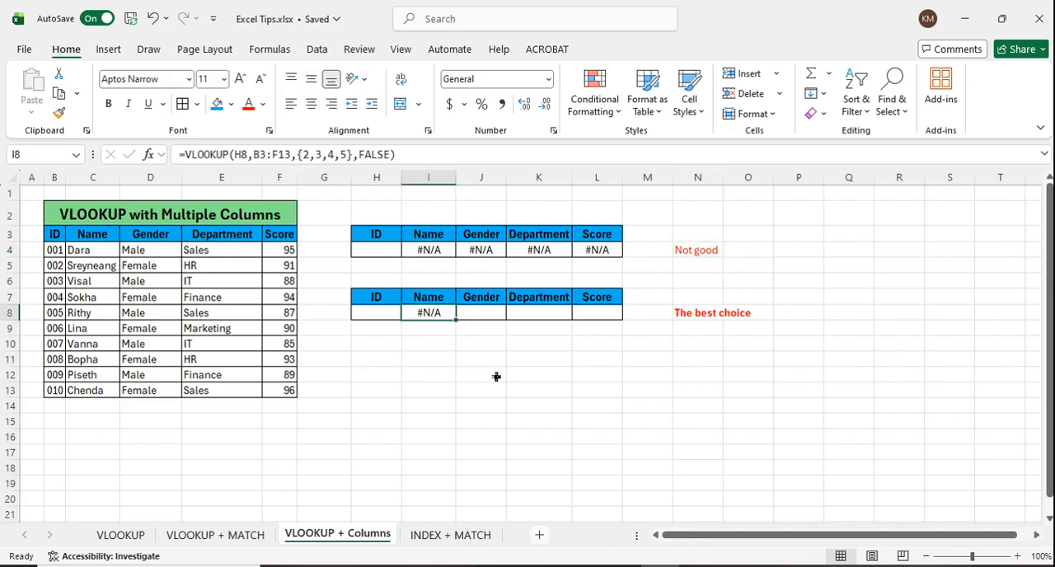
left_click(389, 256)
left_click(432, 252)
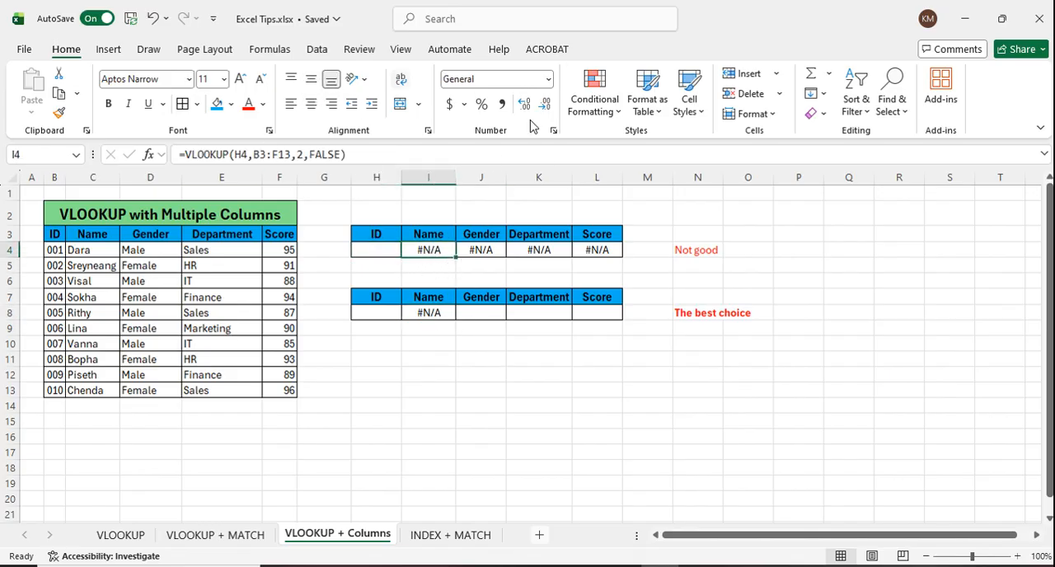
left_click(445, 360)
left_click(430, 252)
left_click(383, 252)
left_click(431, 255)
left_click(384, 252)
left_click(429, 251)
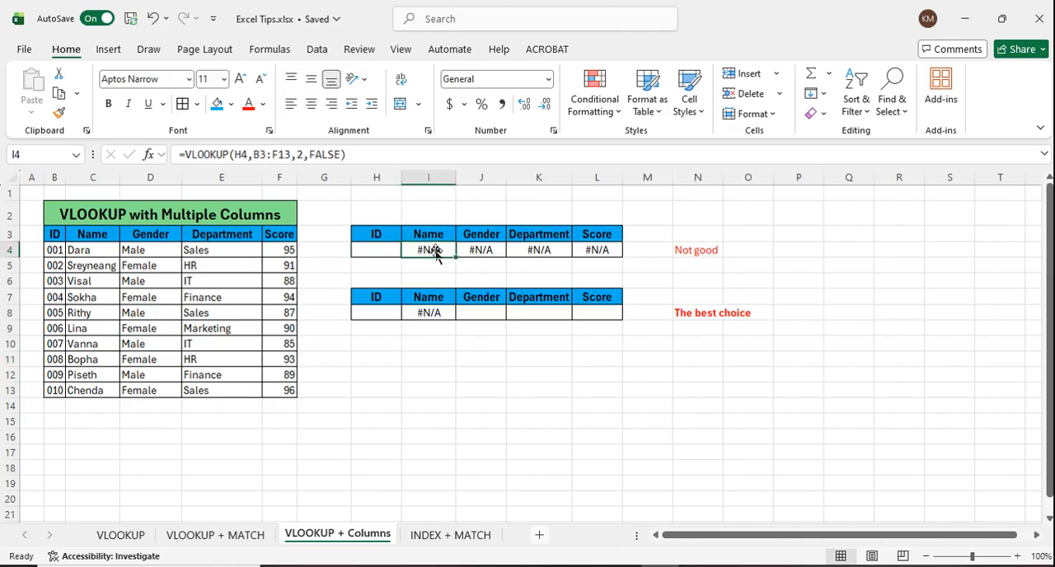
left_click(347, 156)
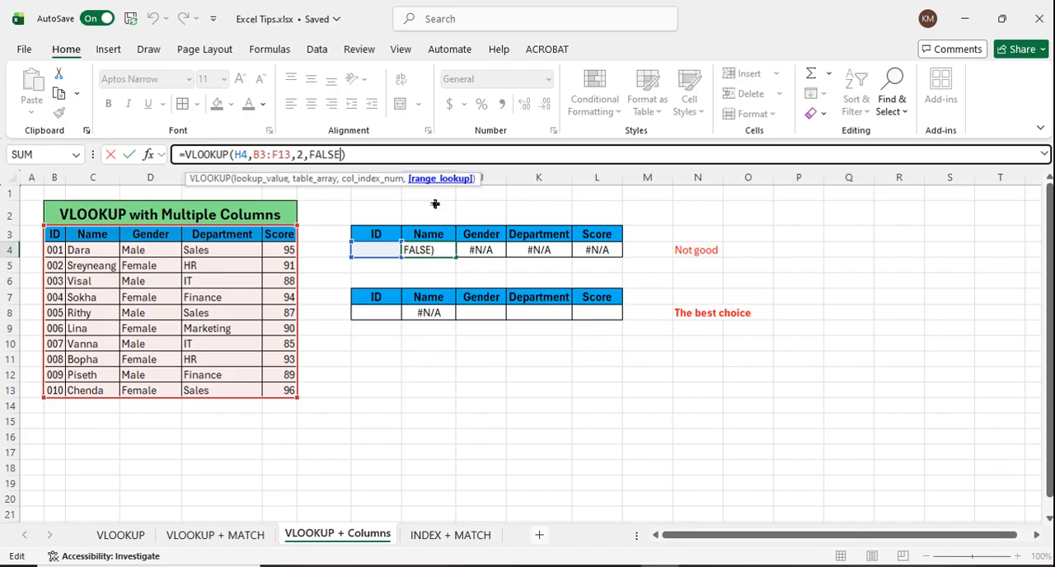
left_click(378, 251)
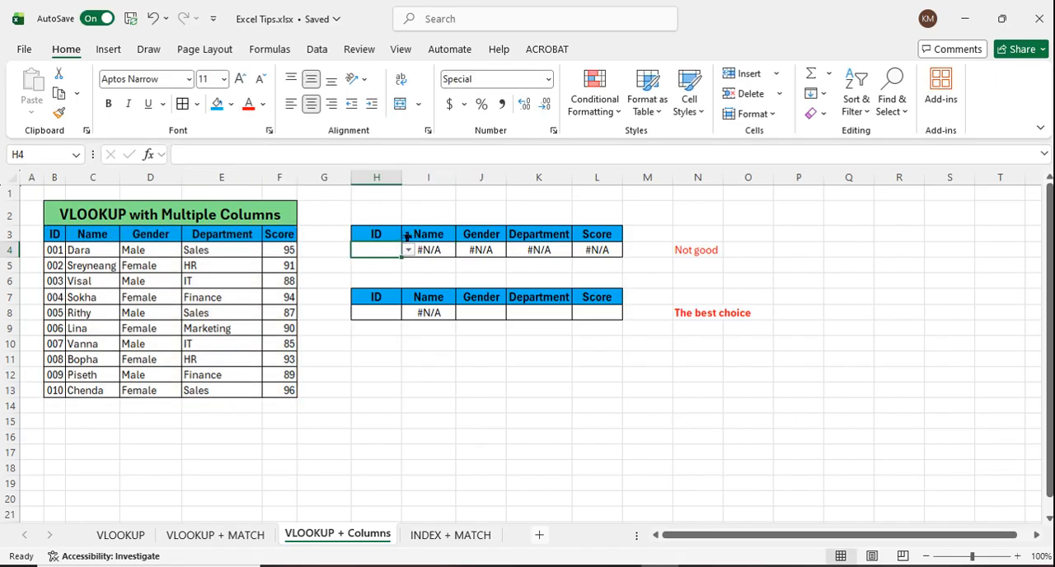
Step: Wrap the VLOOKUP formula in I4 in IFERROR and add the separator for its fallback argument
left_click(445, 254)
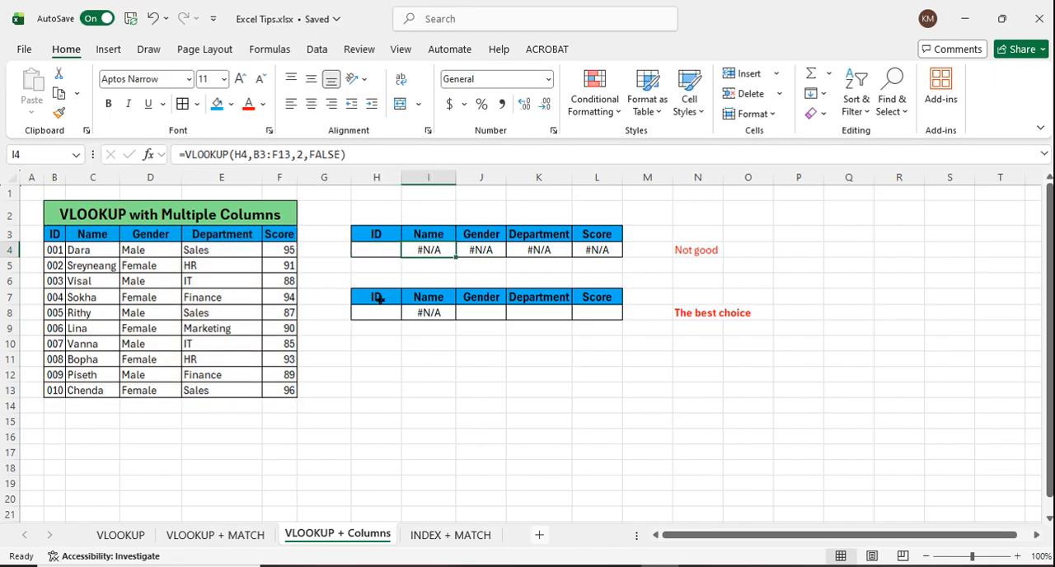
left_click(195, 157)
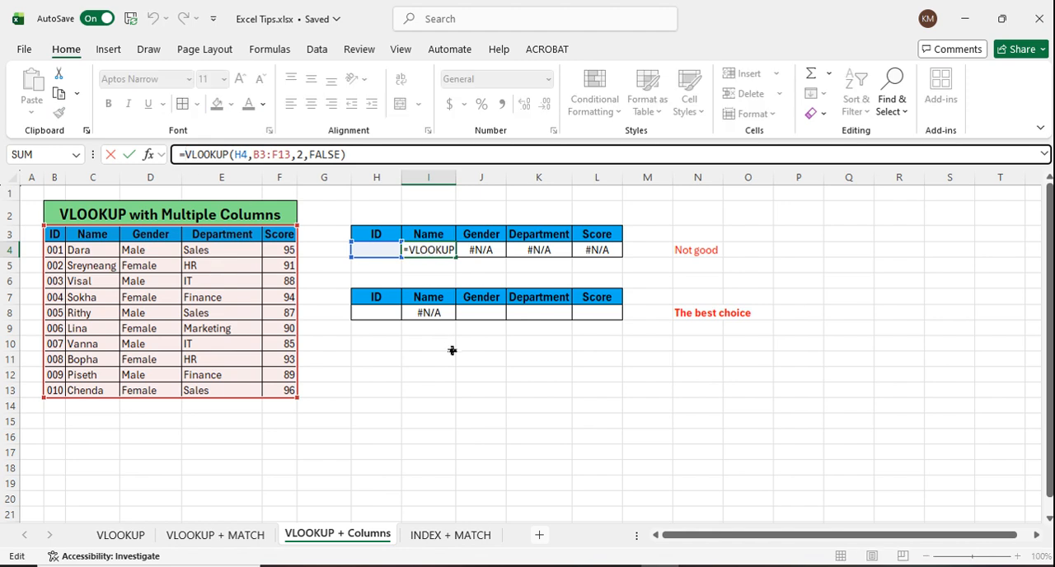
type("if")
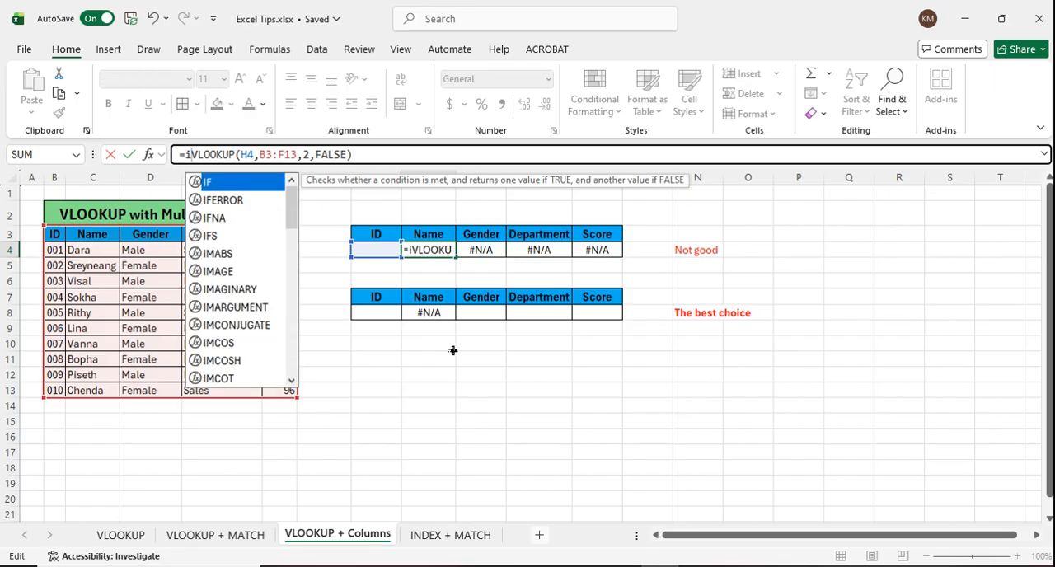
left_click(229, 200)
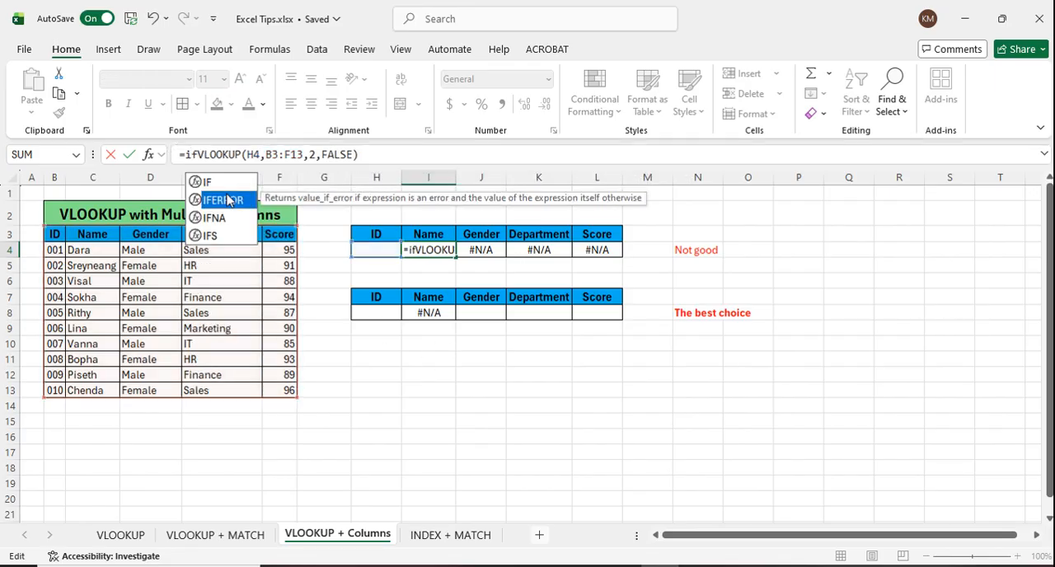
double_click(230, 200)
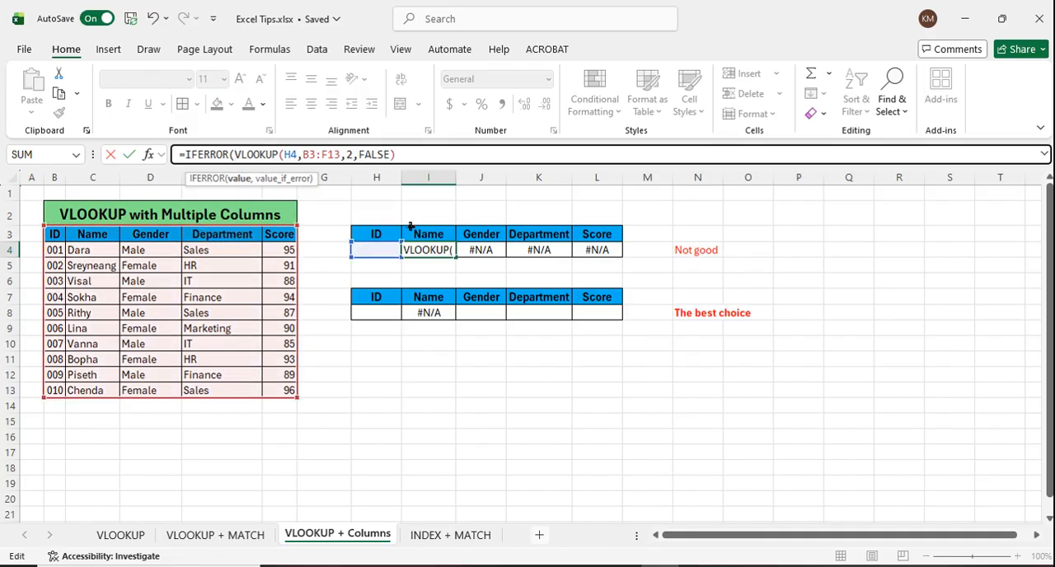
left_click(396, 160)
left_click(404, 158)
type(",")
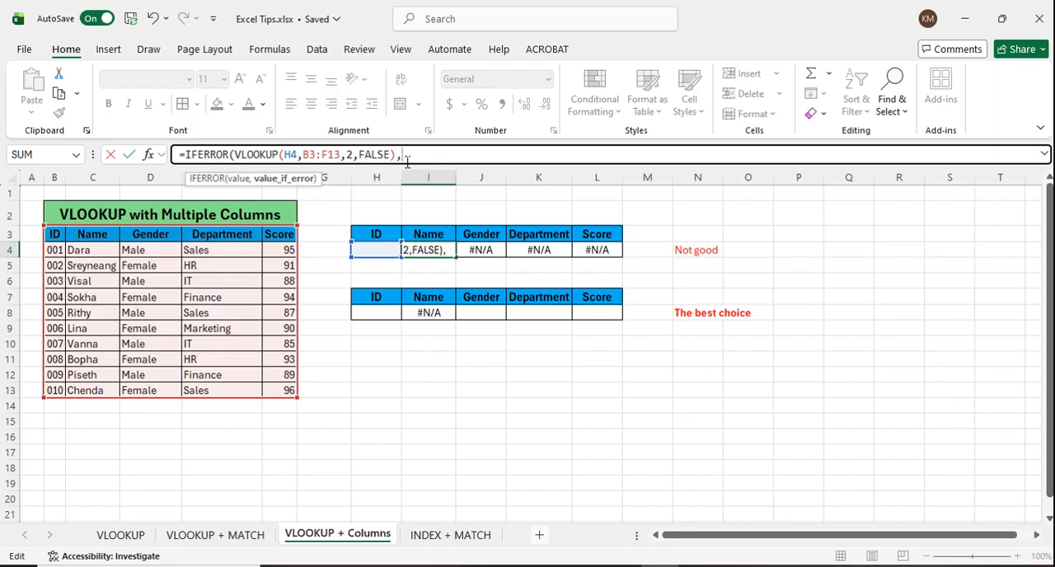
type("\"")
Step: Complete the IFERROR formula in I4 with "Fill ID" as the value shown on error
type("Plea")
key("BackSpace")
key("BackSpace")
key("BackSpace")
key("BackSpace")
type("Fill I")
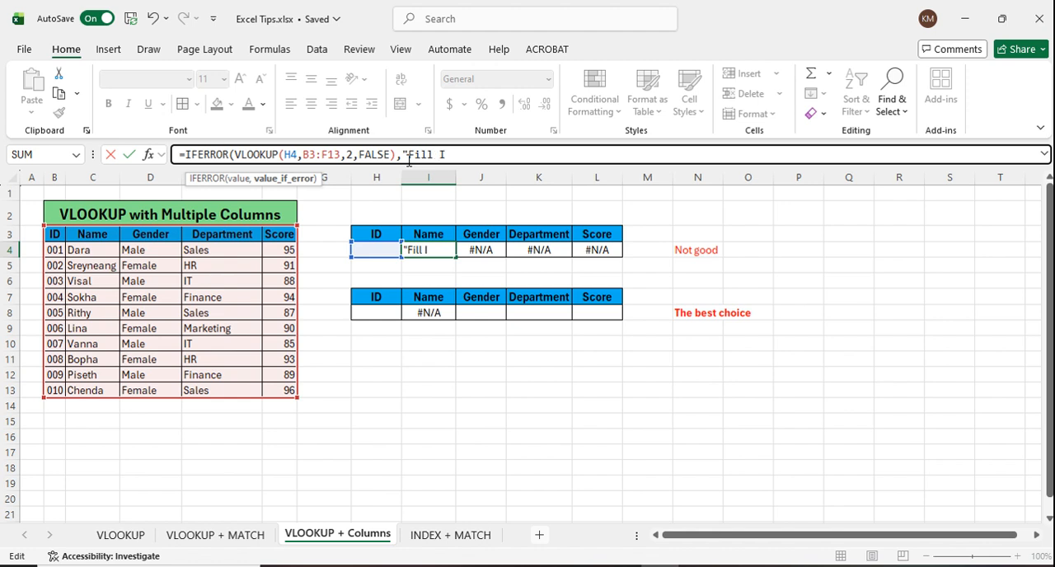
type("D\"))")
key("Return")
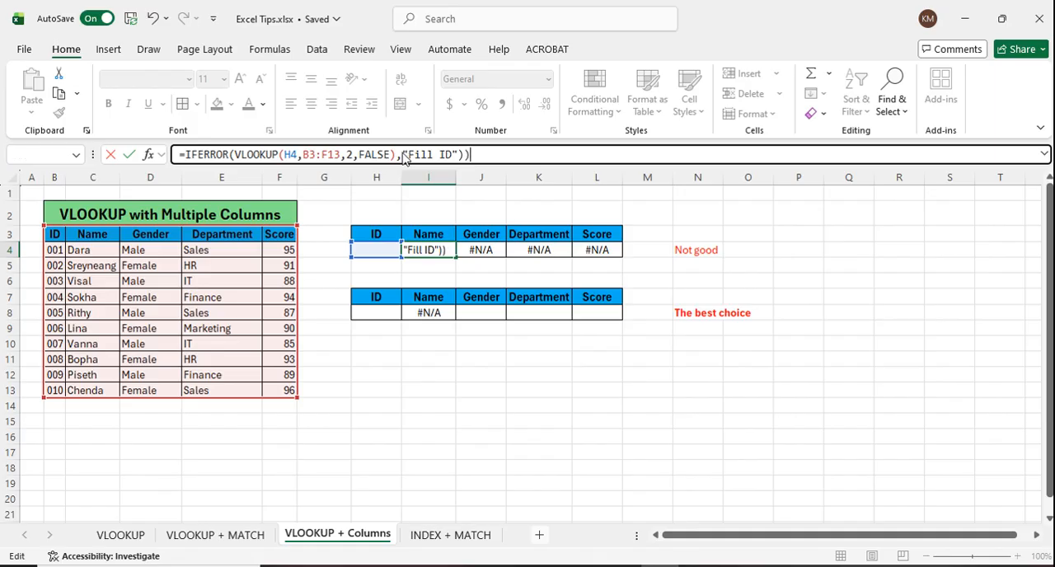
left_click(576, 354)
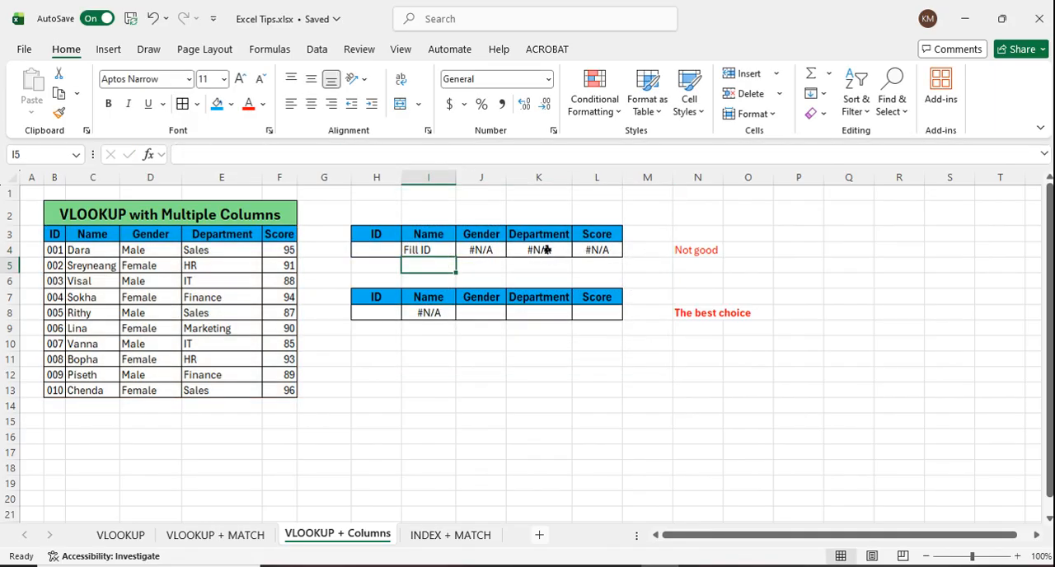
left_click(428, 254)
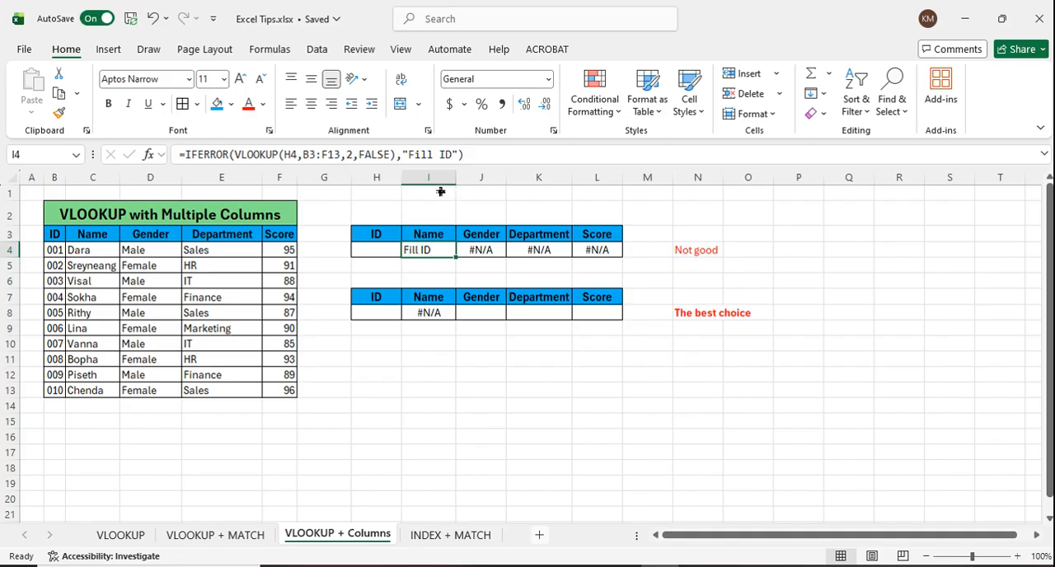
Step: Wrap the gender VLOOKUP in J4 in IFERROR with the fallback text "Fill ID"
left_click(487, 249)
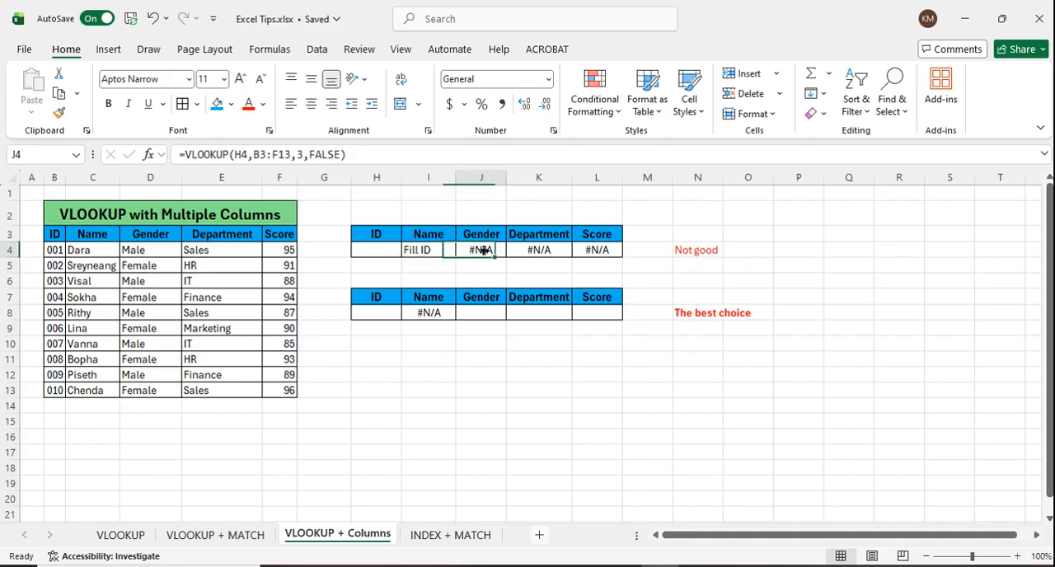
left_click(194, 156)
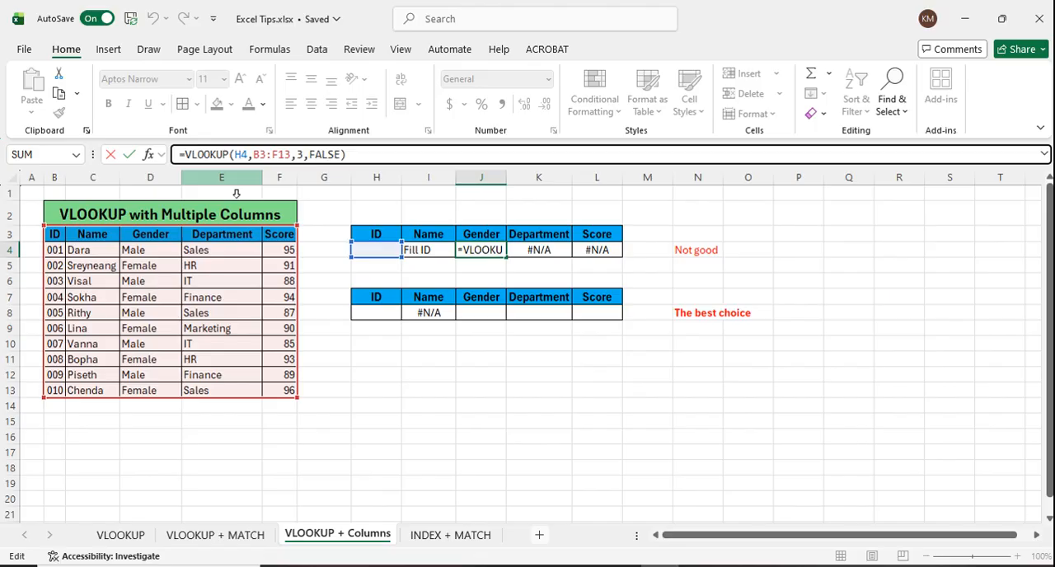
type("if")
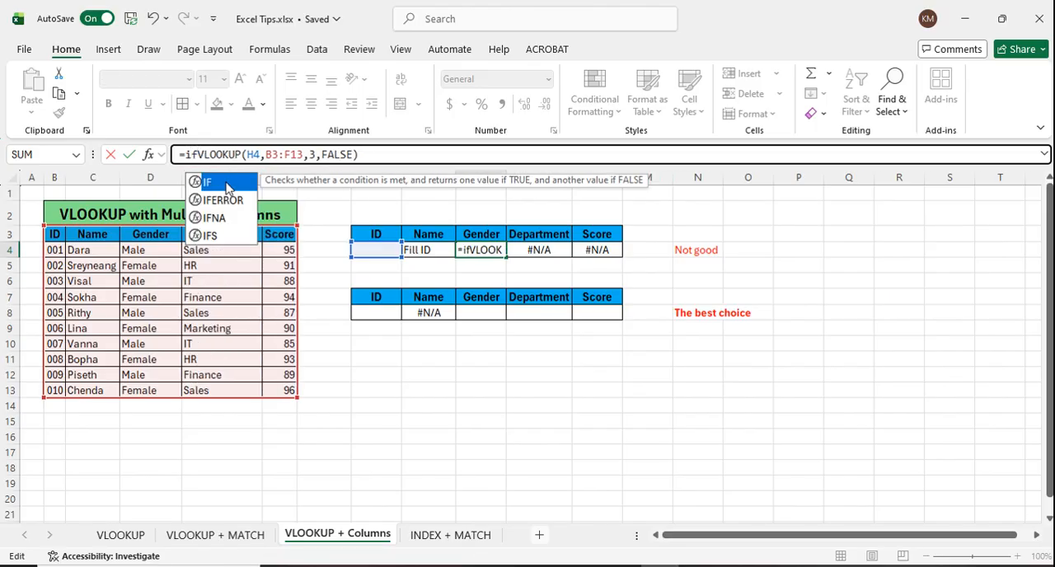
double_click(234, 200)
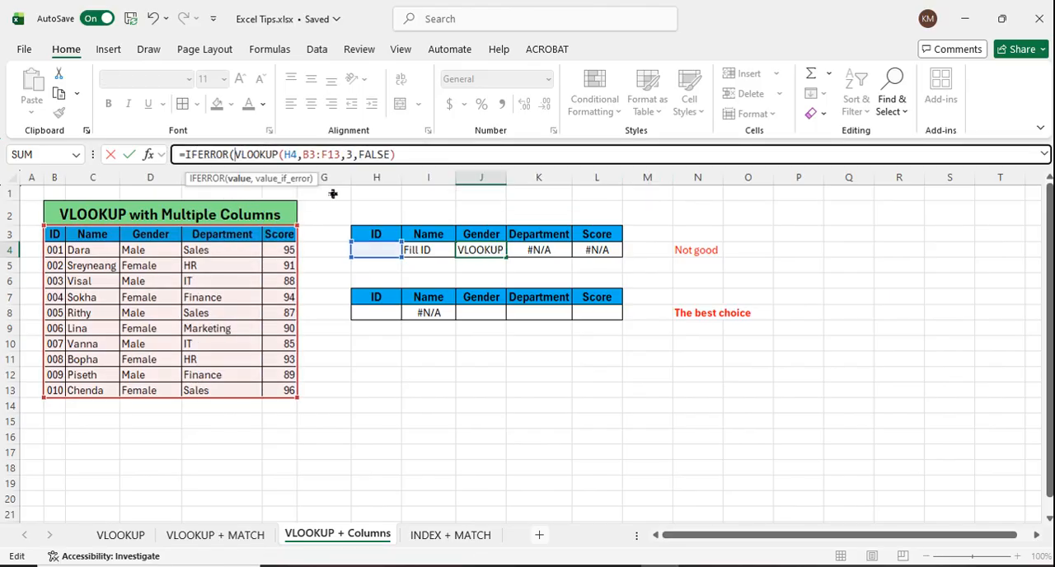
left_click(426, 162)
type(",")
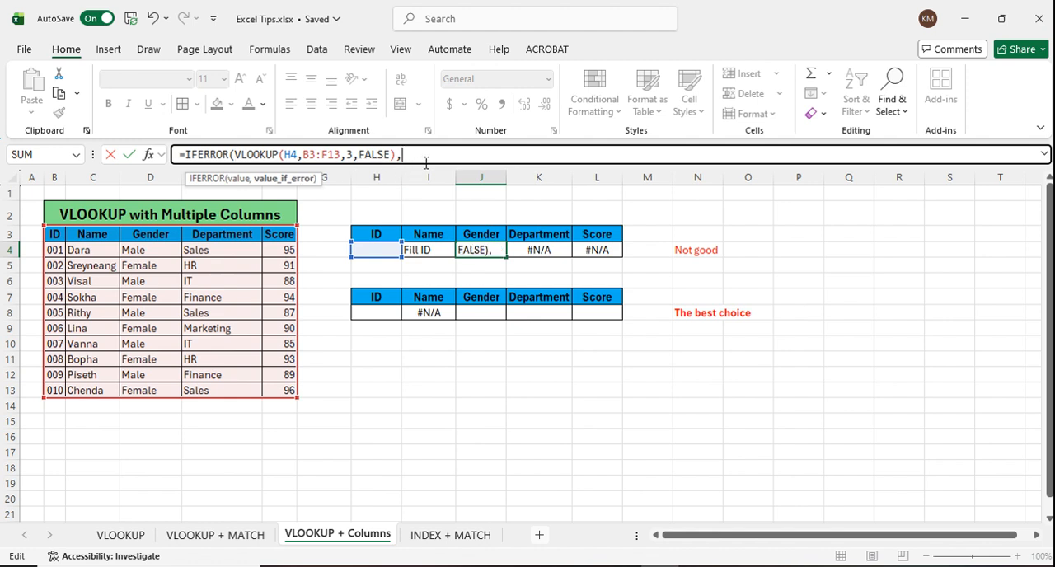
type("\"Fill ID")
key("Return")
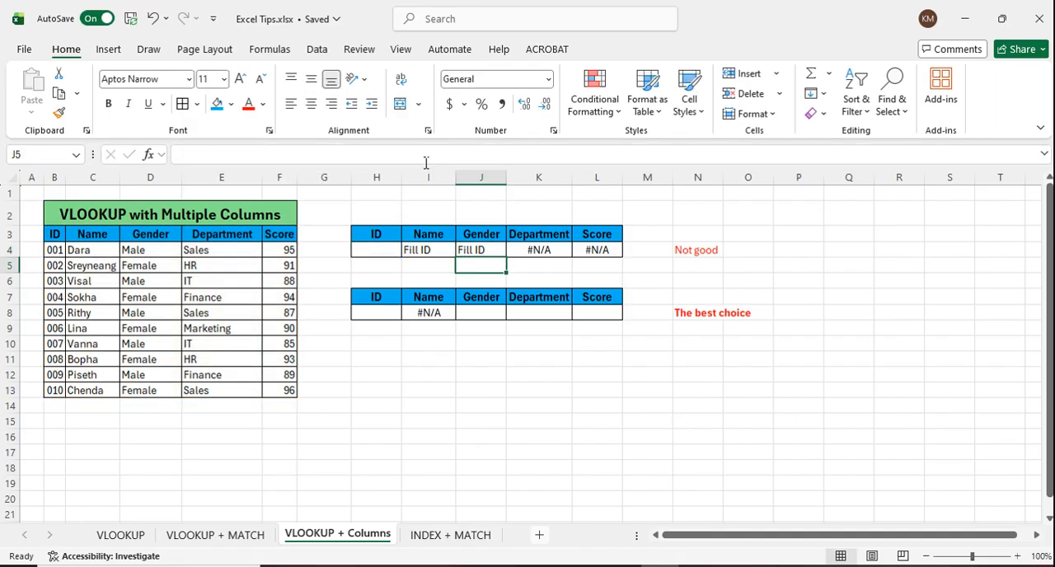
Step: Wrap the department VLOOKUP in K4 in IFERROR with the fallback text "Fill ID"
left_click(567, 250)
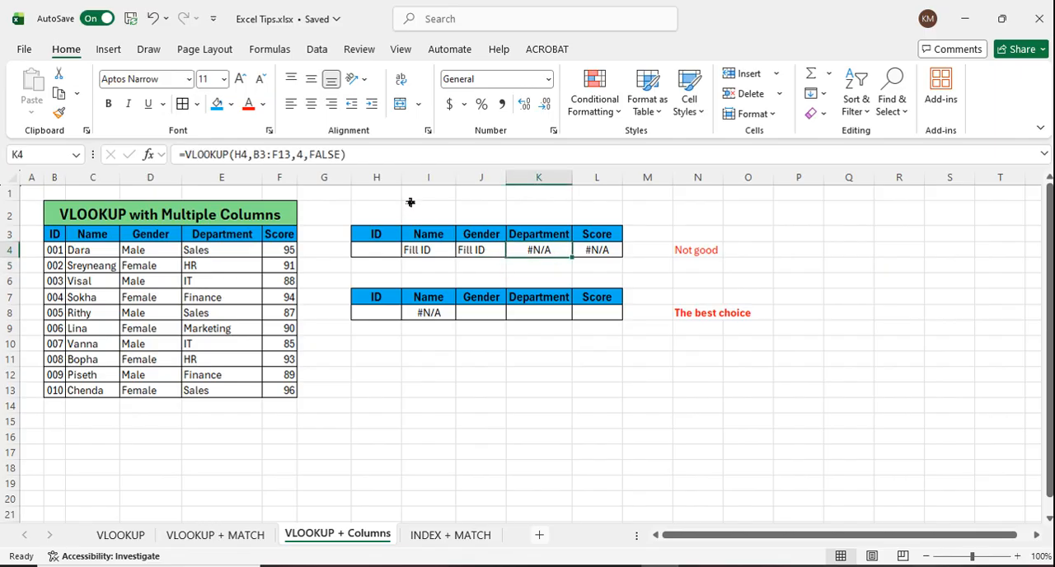
left_click(183, 154)
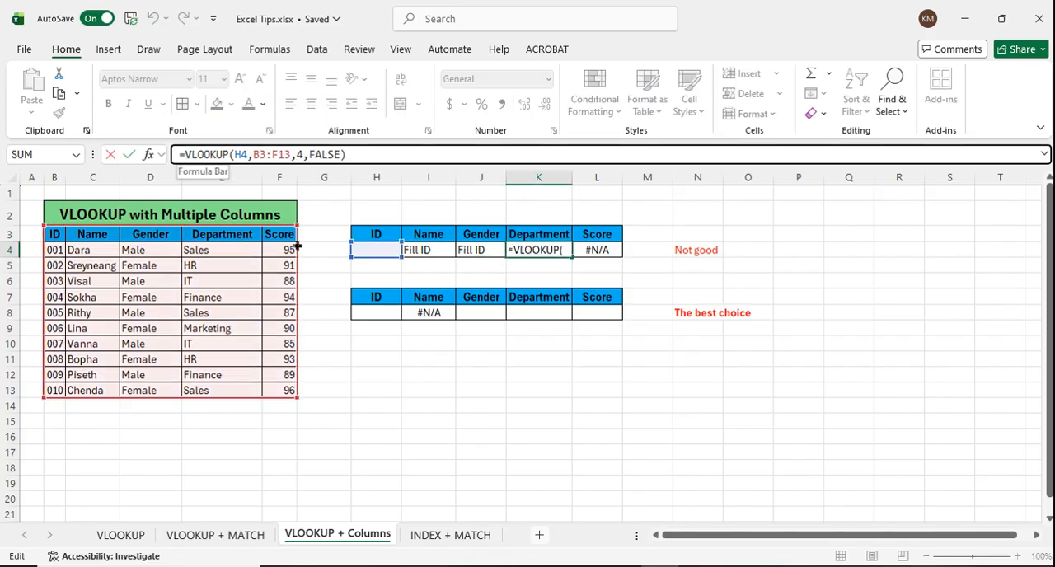
type("if")
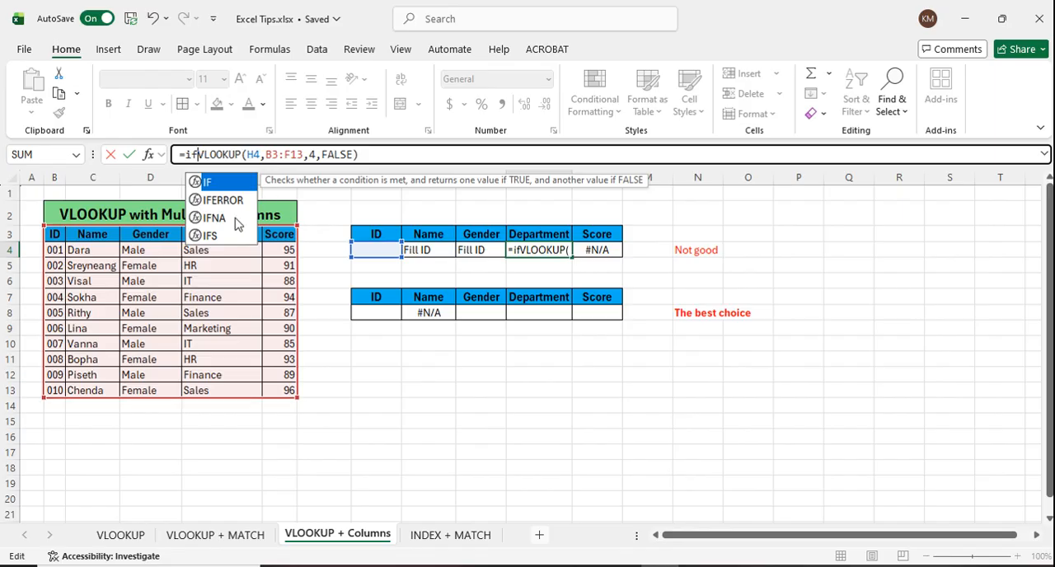
double_click(223, 201)
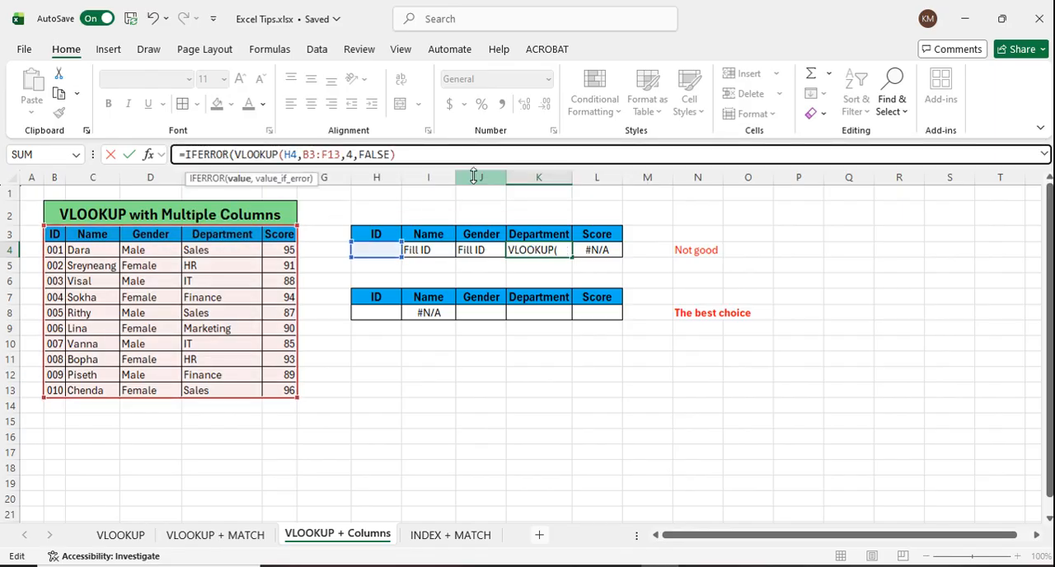
key("End")
type(",")
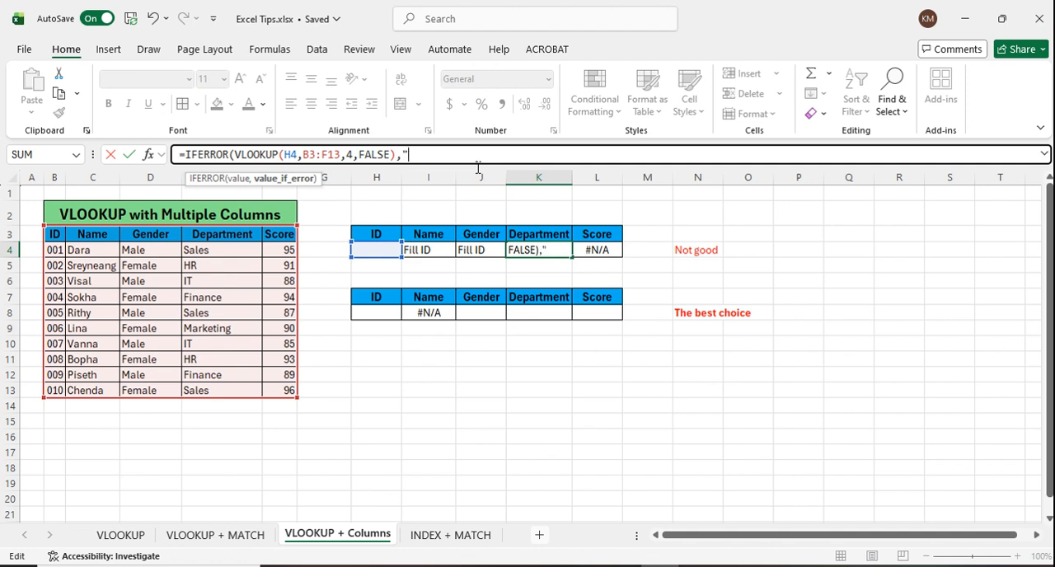
type("ll ID\")")
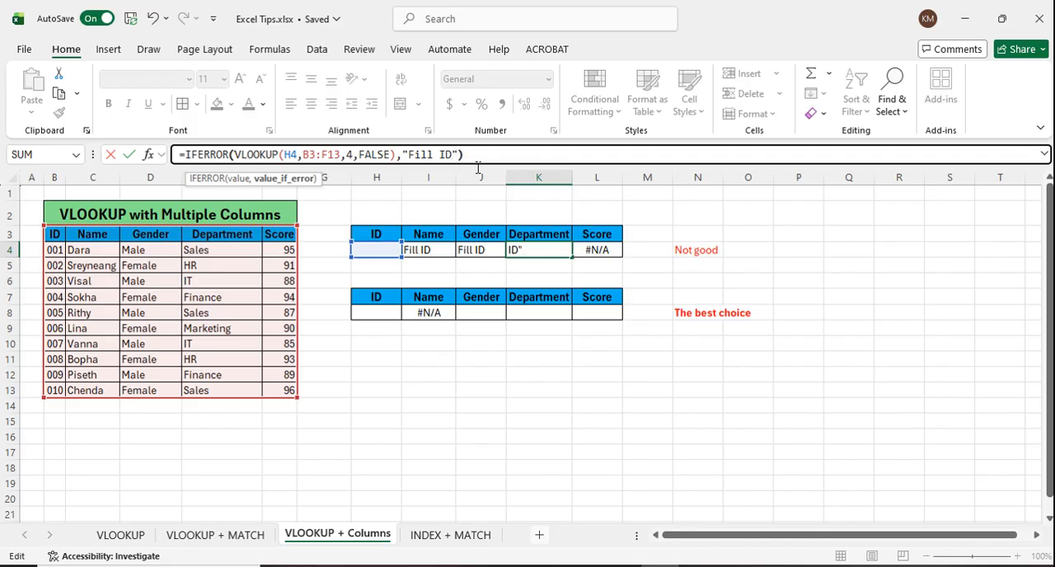
key("Return")
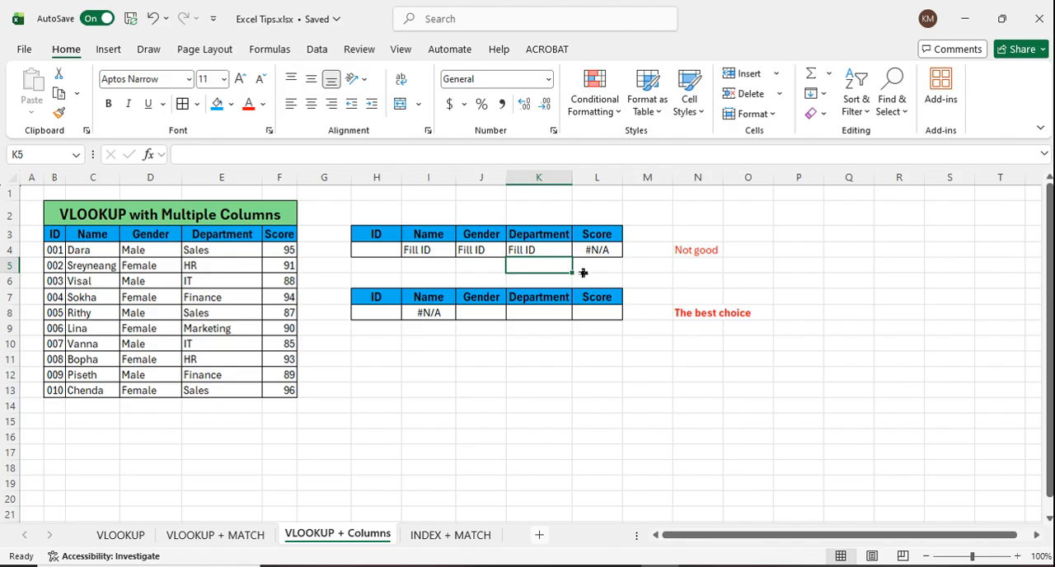
Step: Wrap the score VLOOKUP in L4 in IFERROR with the fallback text "Fill ID"
left_click(610, 251)
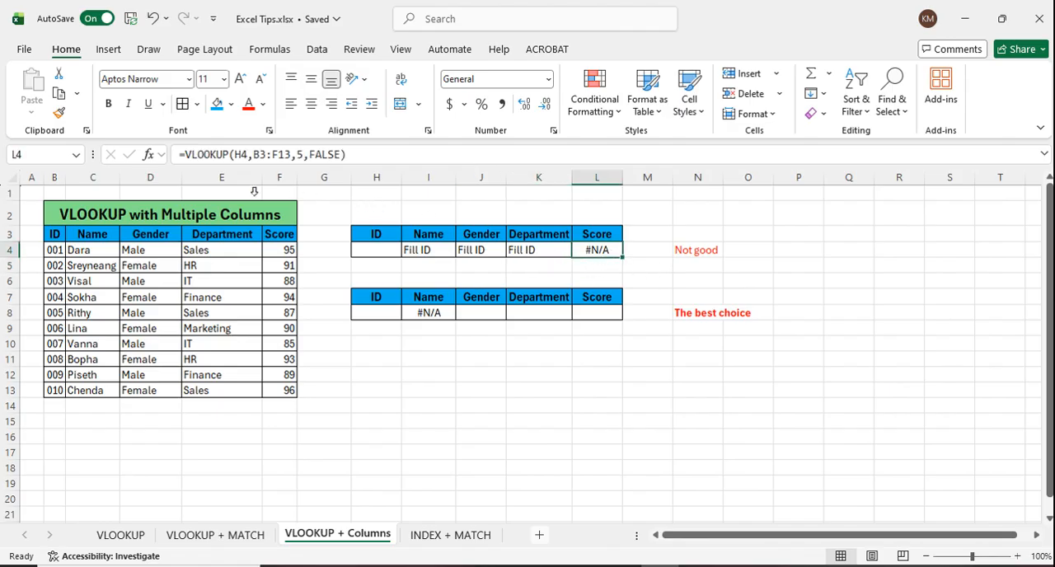
left_click(196, 157)
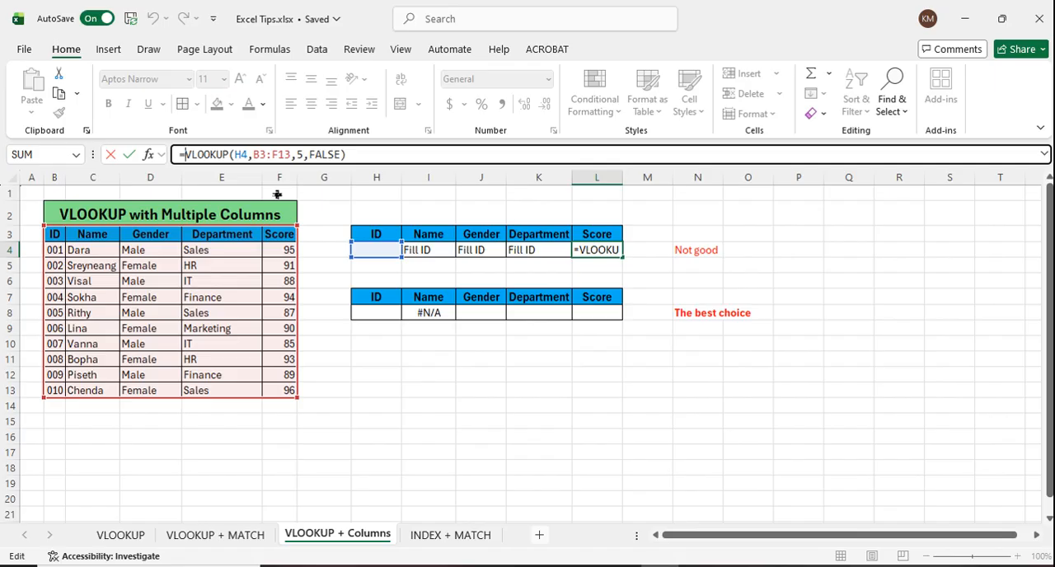
type("if")
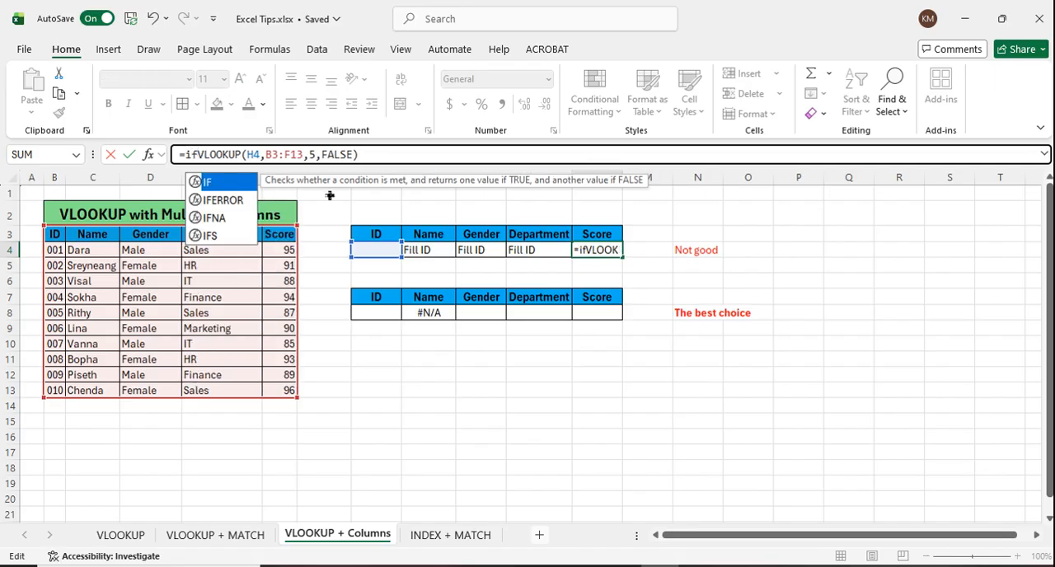
double_click(227, 204)
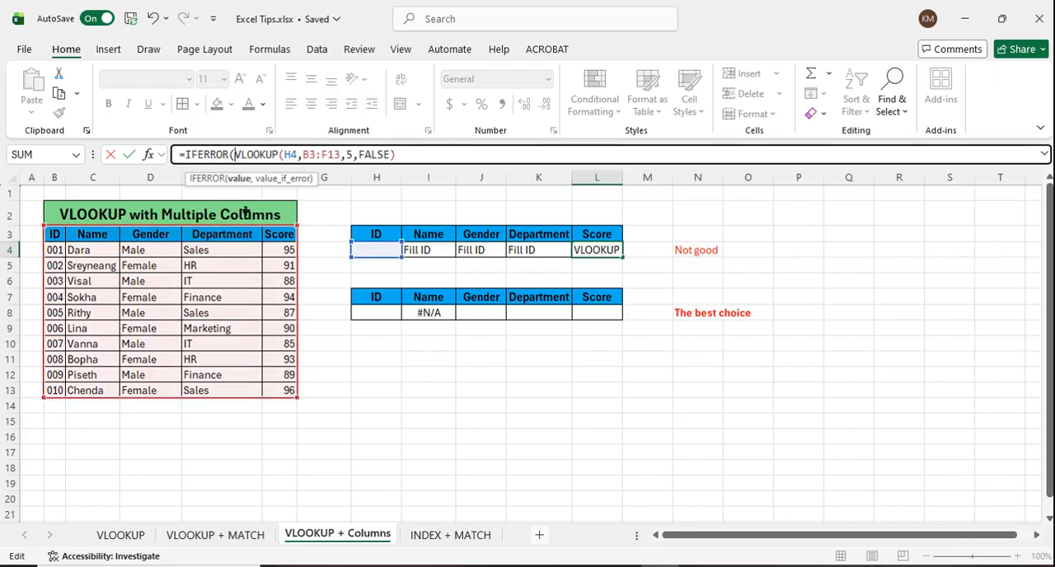
left_click(430, 162)
type(",")
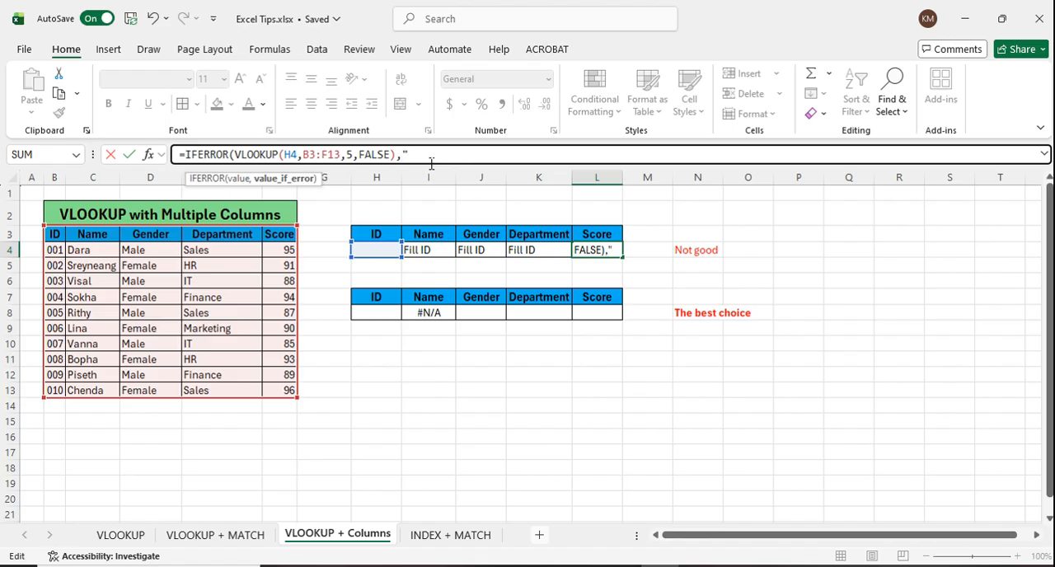
type("\"Fill ID")
key("Return")
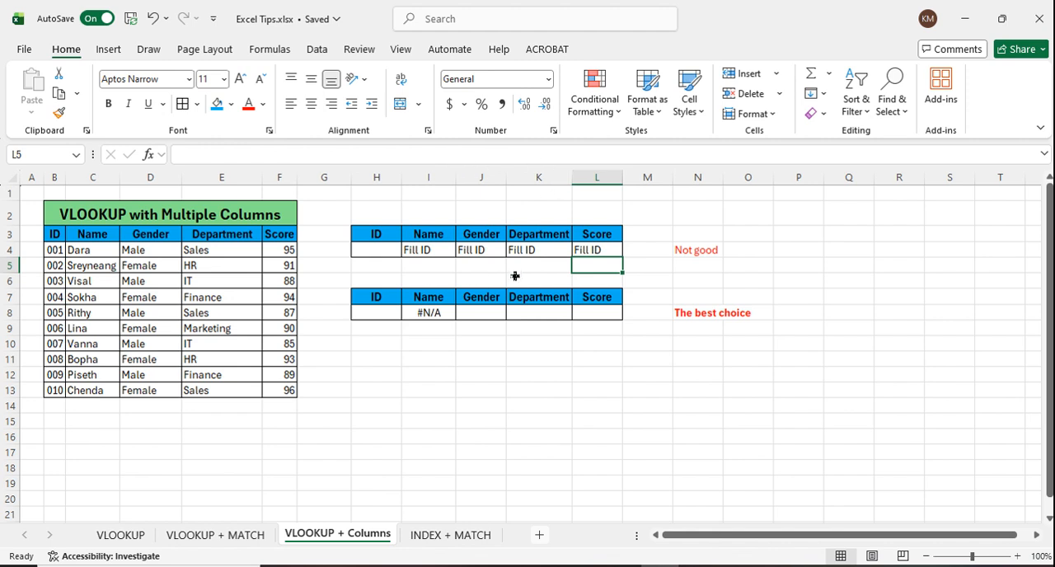
Step: Choose ID 002 in H4 to test the IFERROR formulas in the first table
left_click(400, 255)
left_click(408, 249)
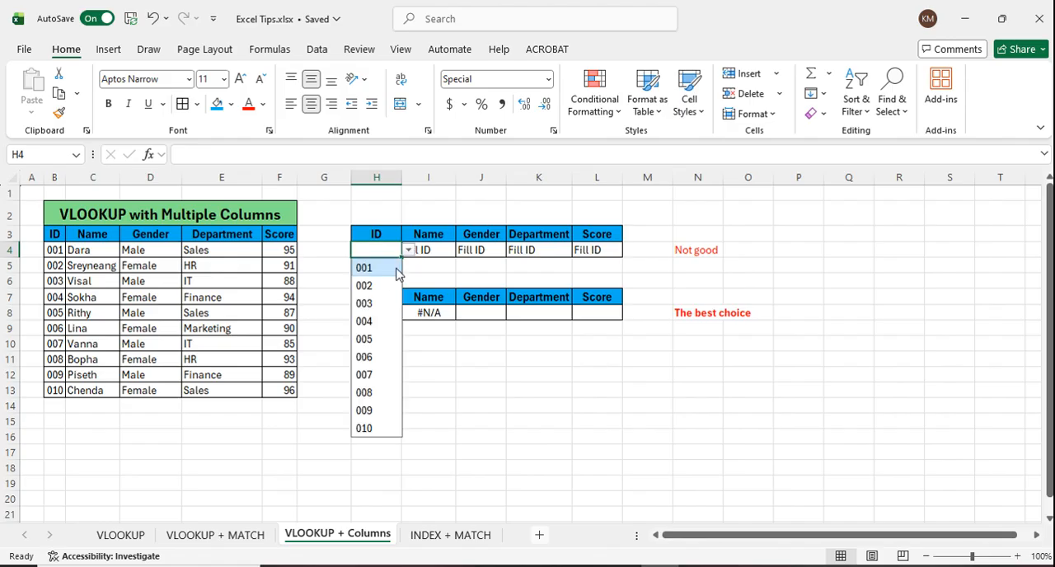
left_click(390, 286)
left_click(759, 254)
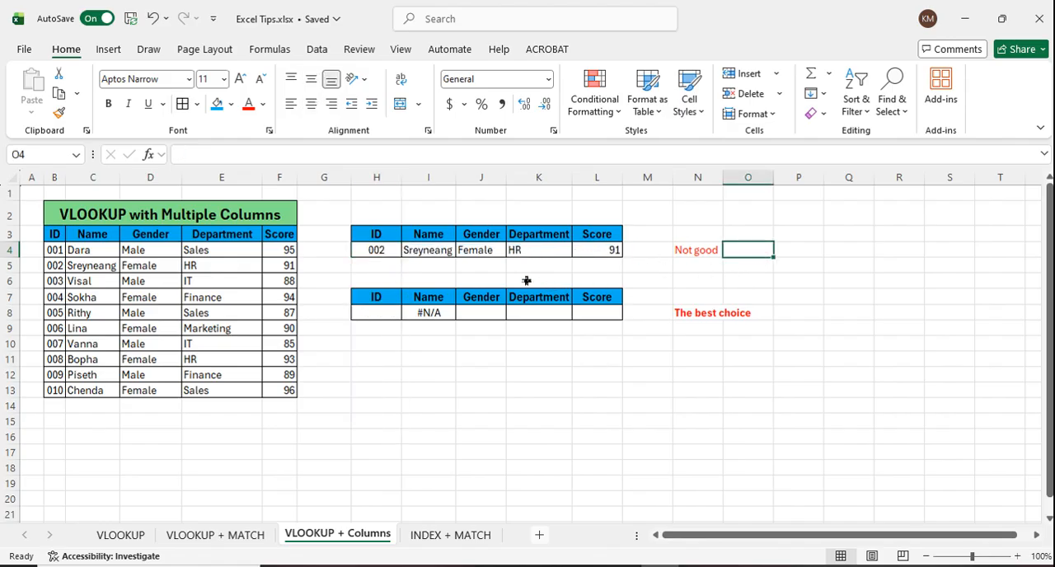
Step: Clear the ID from H4 and check the IFERROR formulas across I4:L4
left_click(381, 255)
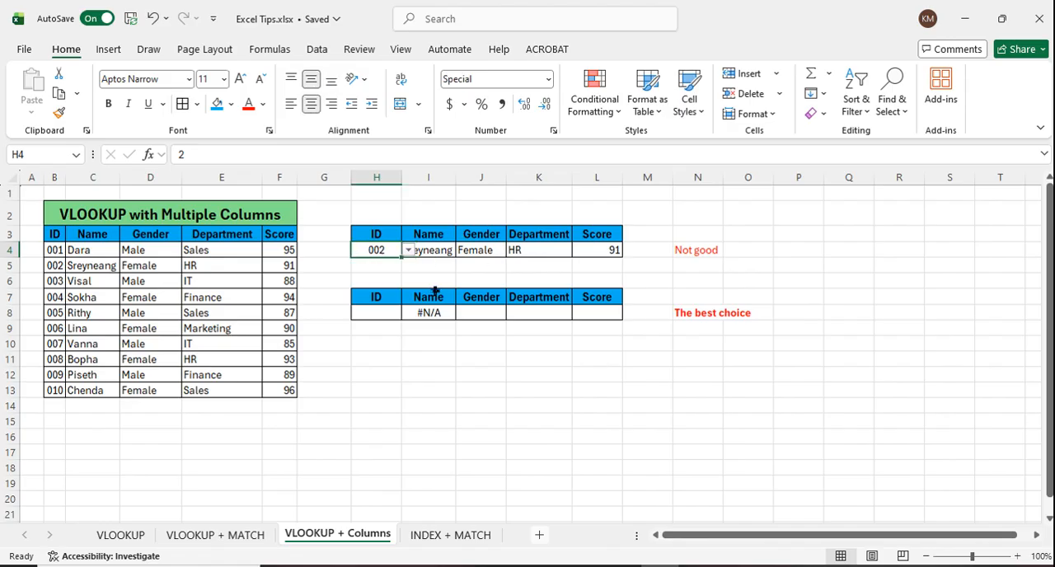
key("Delete")
left_click(449, 254)
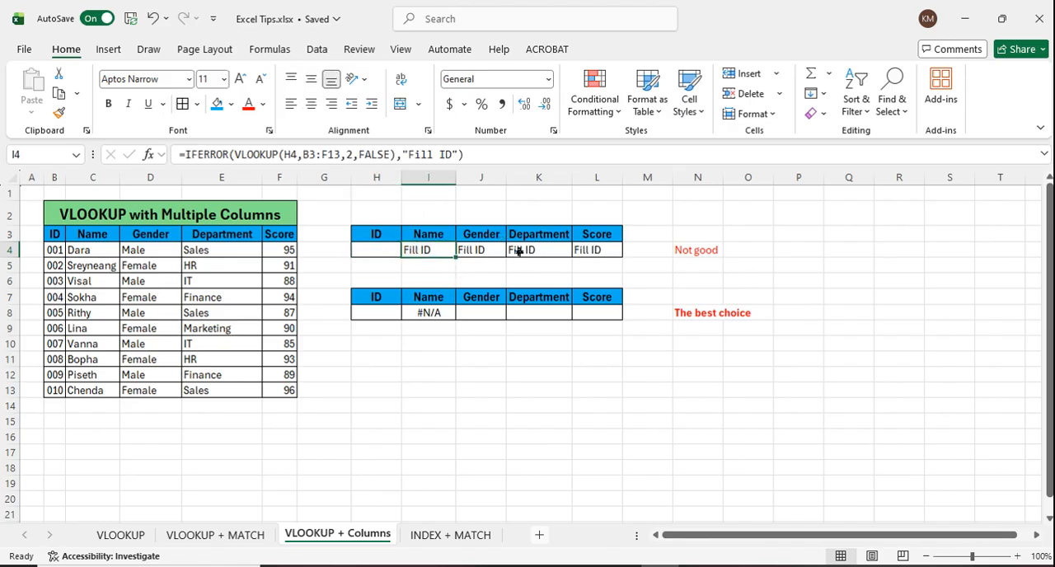
left_click_drag(600, 257, 428, 252)
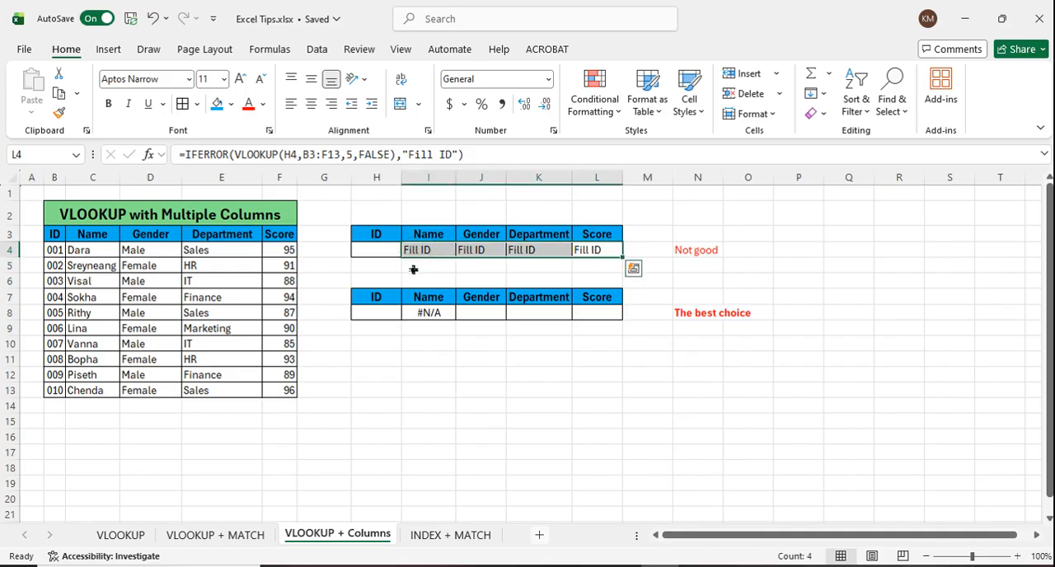
left_click(384, 252)
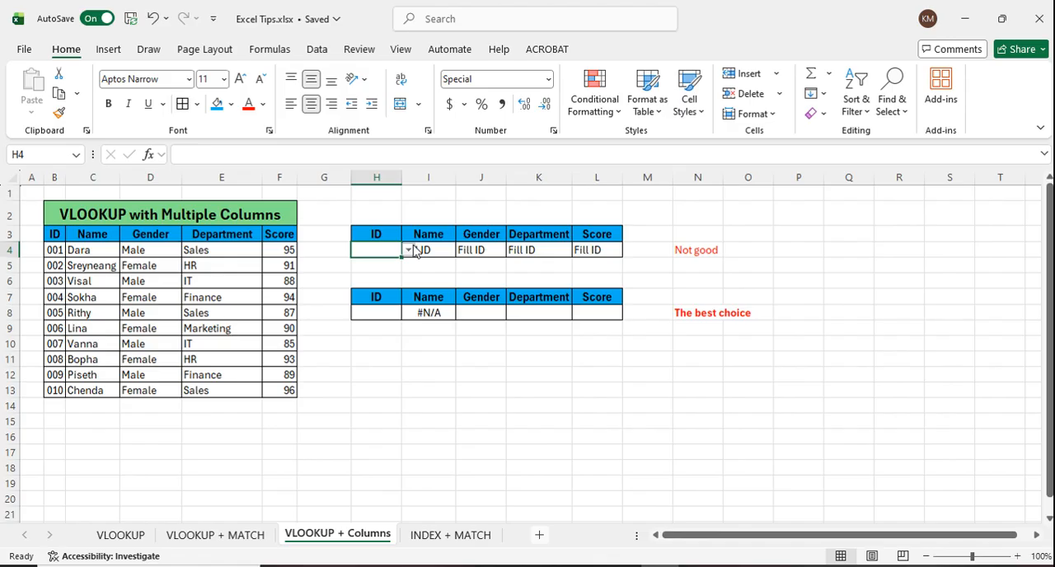
Step: Choose IDs 002, 001 and 003 in turn in H4 to test the first table's lookup formulas
left_click(408, 249)
left_click(364, 285)
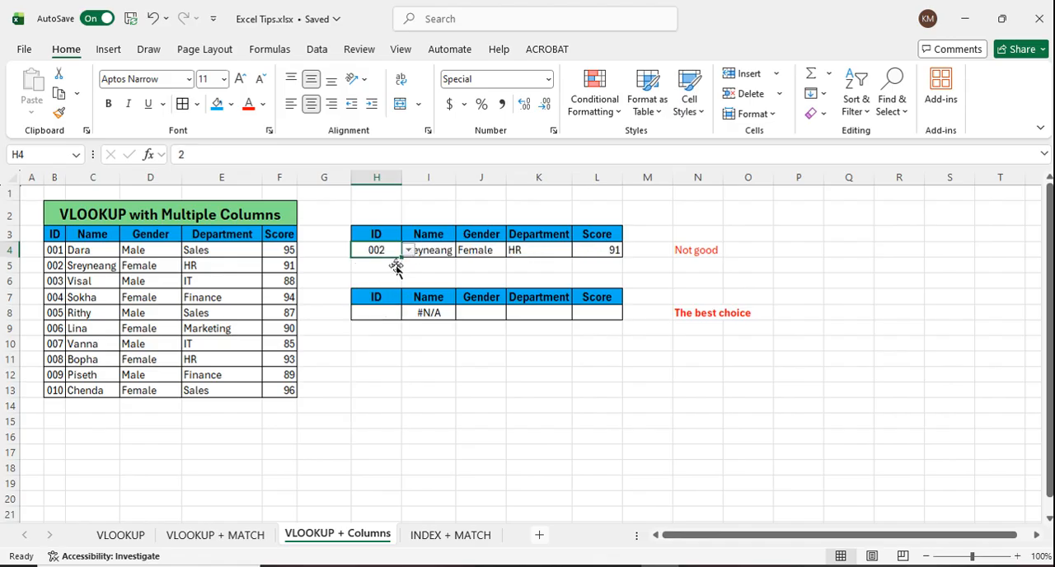
left_click(409, 250)
left_click(389, 274)
left_click(407, 250)
left_click(371, 304)
left_click_drag(465, 267, 417, 266)
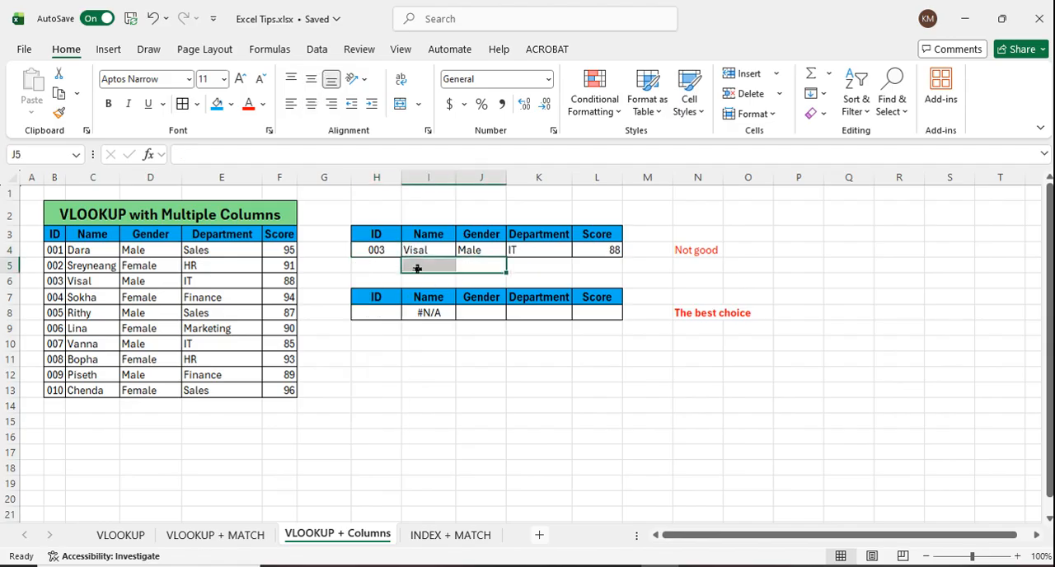
left_click(547, 255)
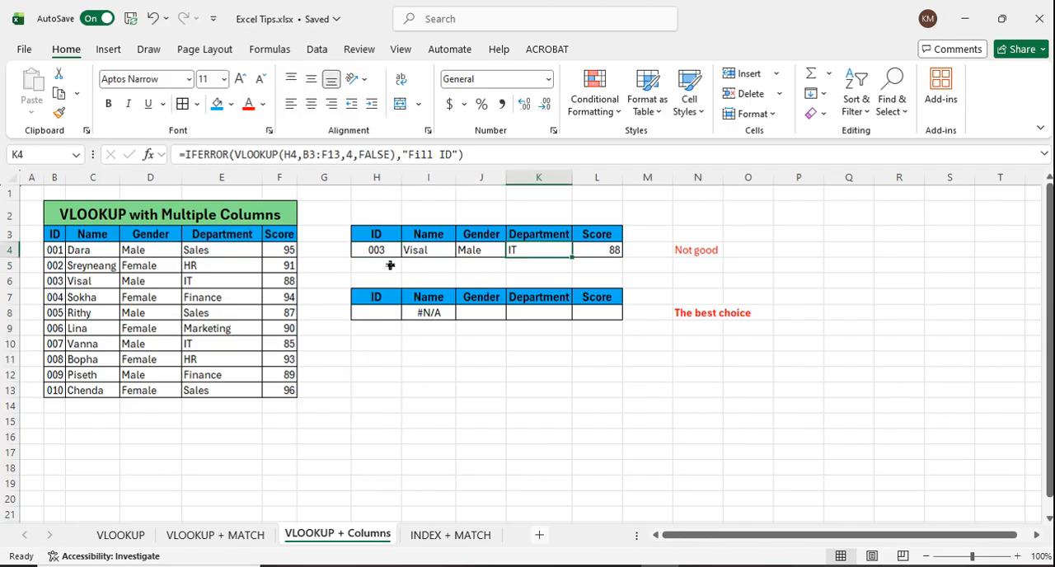
Step: Clear the ID from H4 again and check the IFERROR fallback across I4:L4
left_click(385, 253)
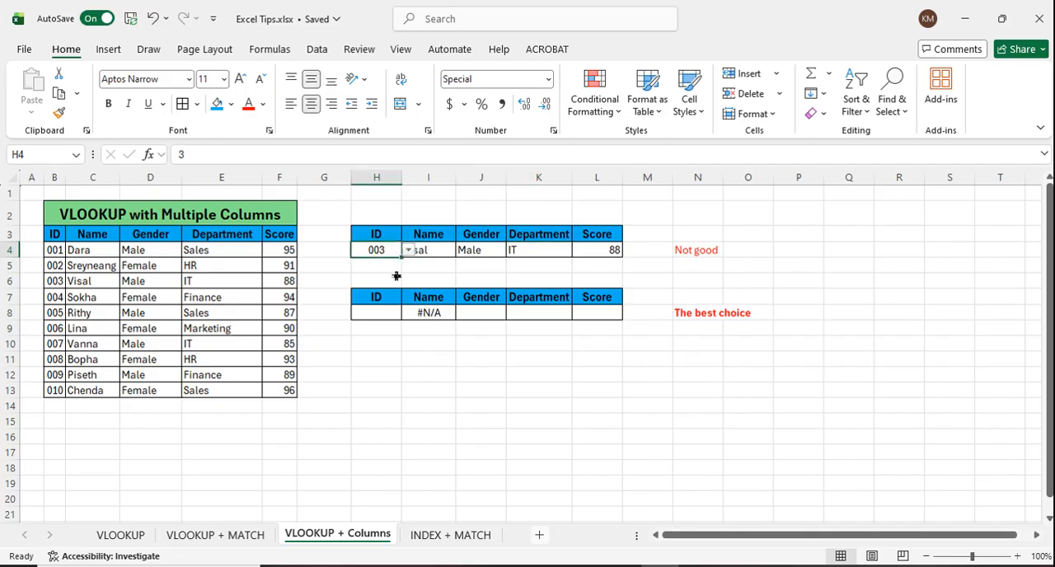
key("Delete")
key("Return")
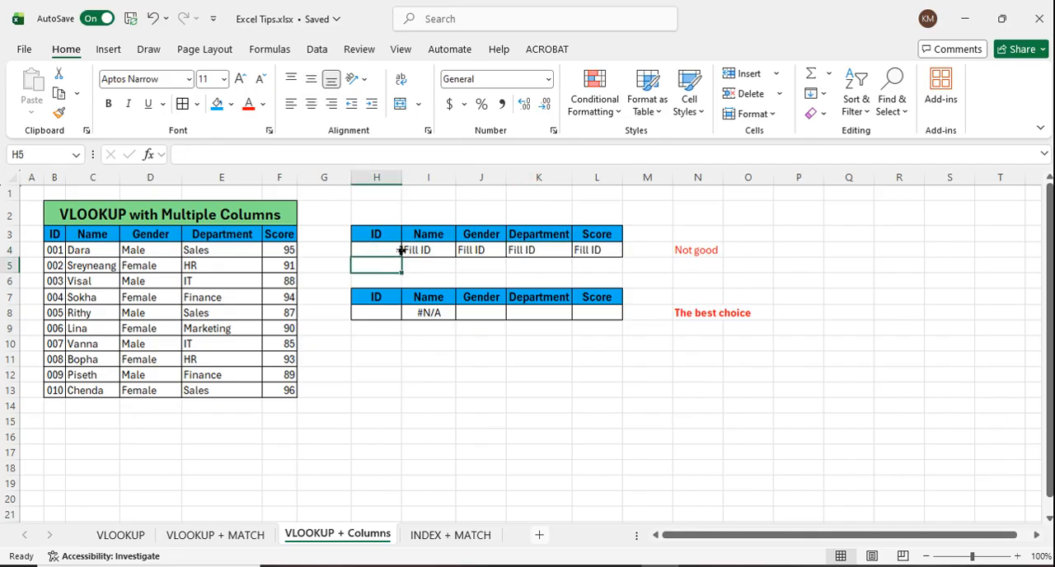
left_click(476, 253)
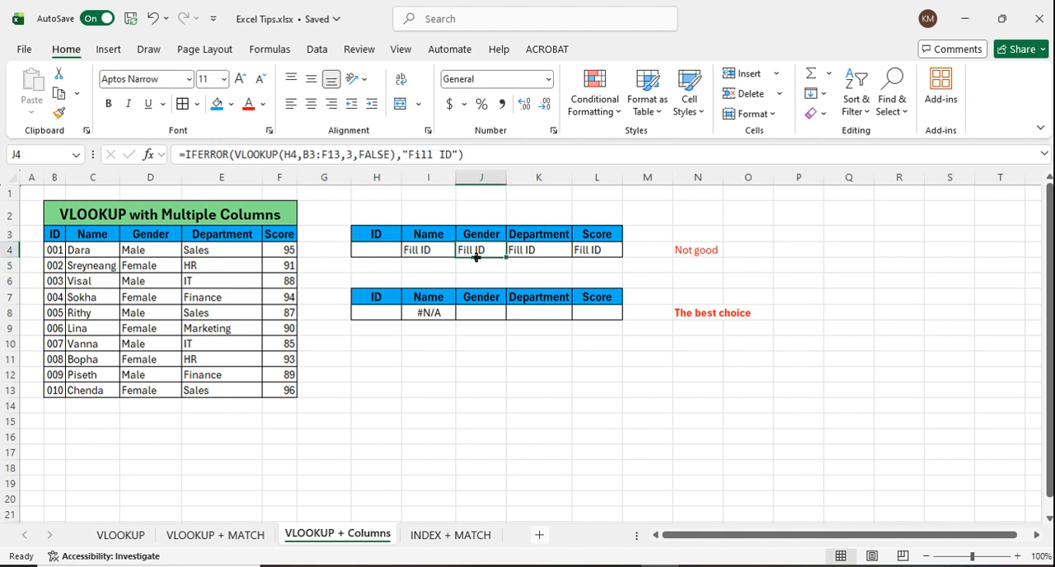
left_click_drag(618, 253, 424, 254)
left_click(466, 363)
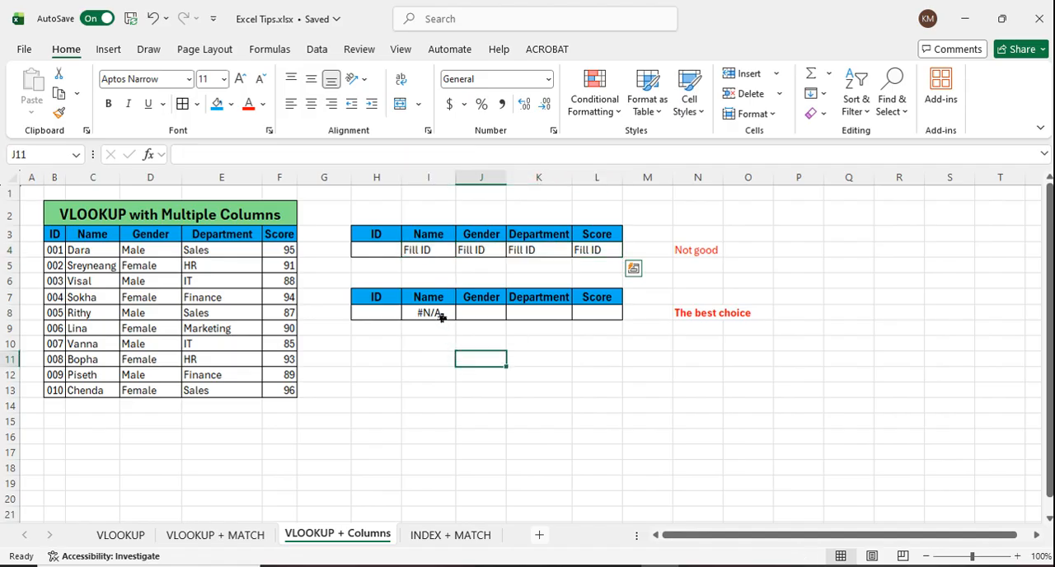
Step: Wrap the array VLOOKUP in I8 in IFERROR with the fallback text "Fill ID"
left_click(444, 317)
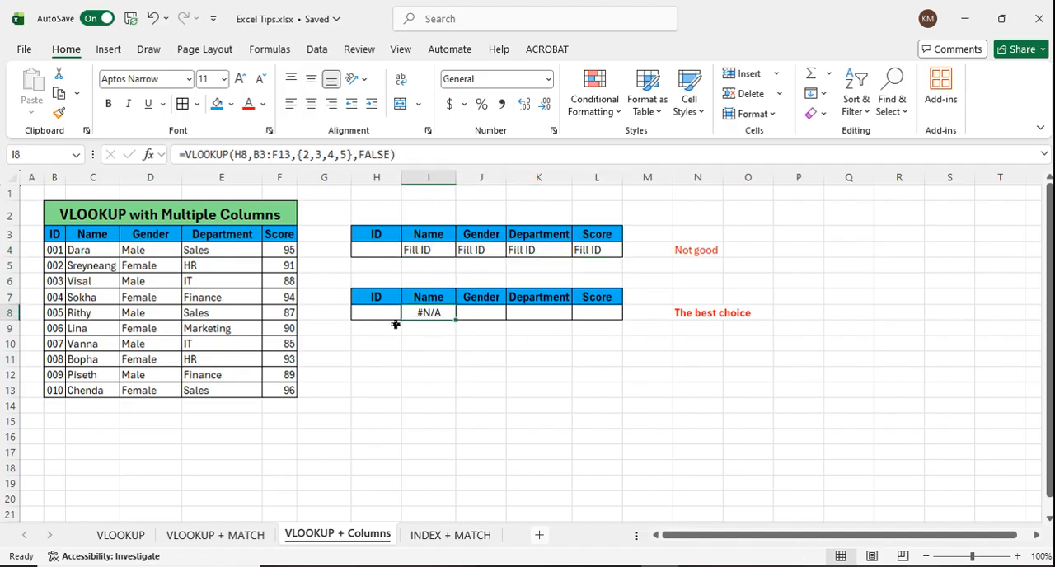
left_click(193, 157)
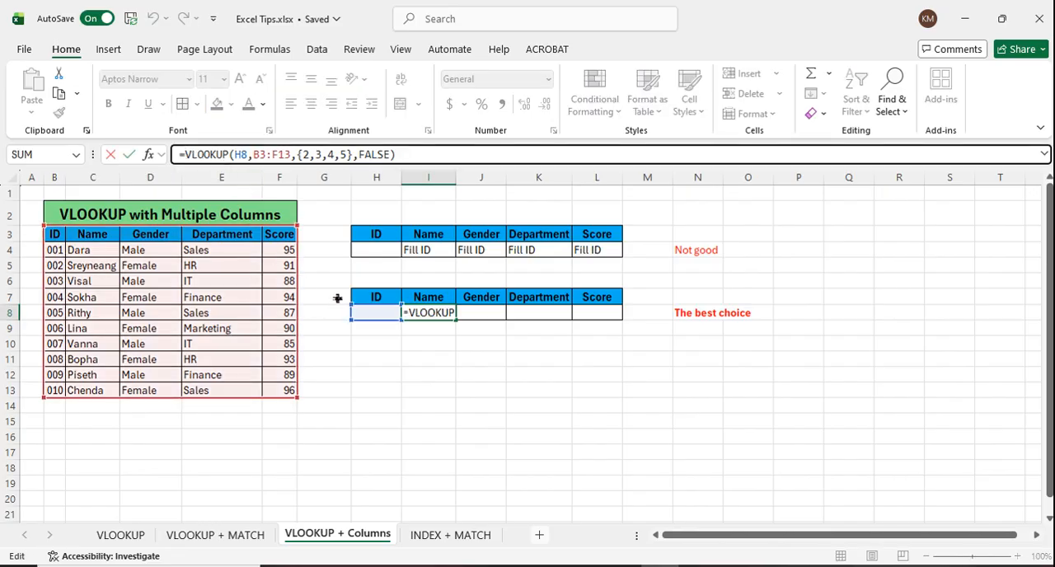
type("if")
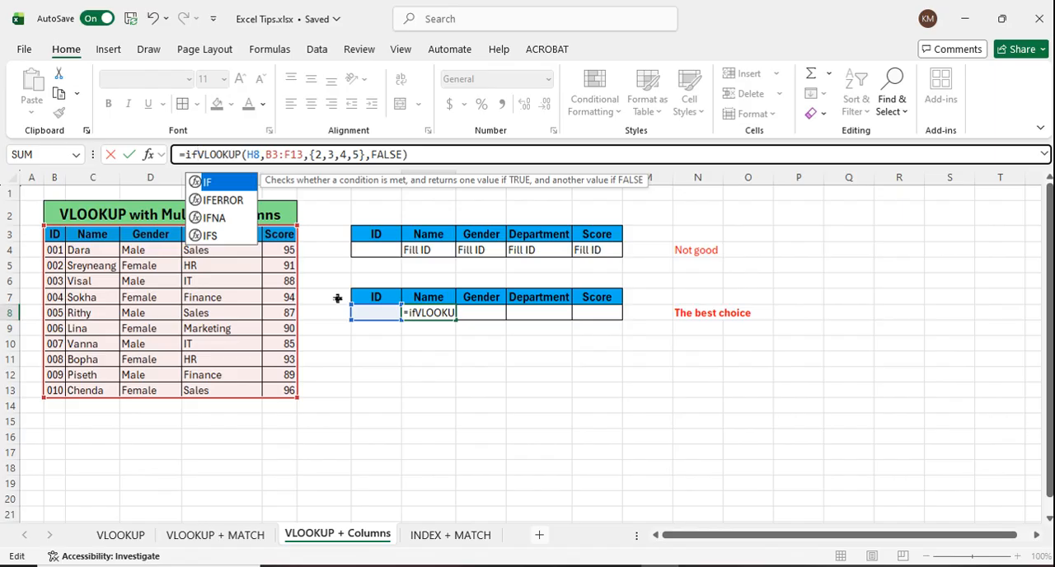
key("Down")
key("Tab")
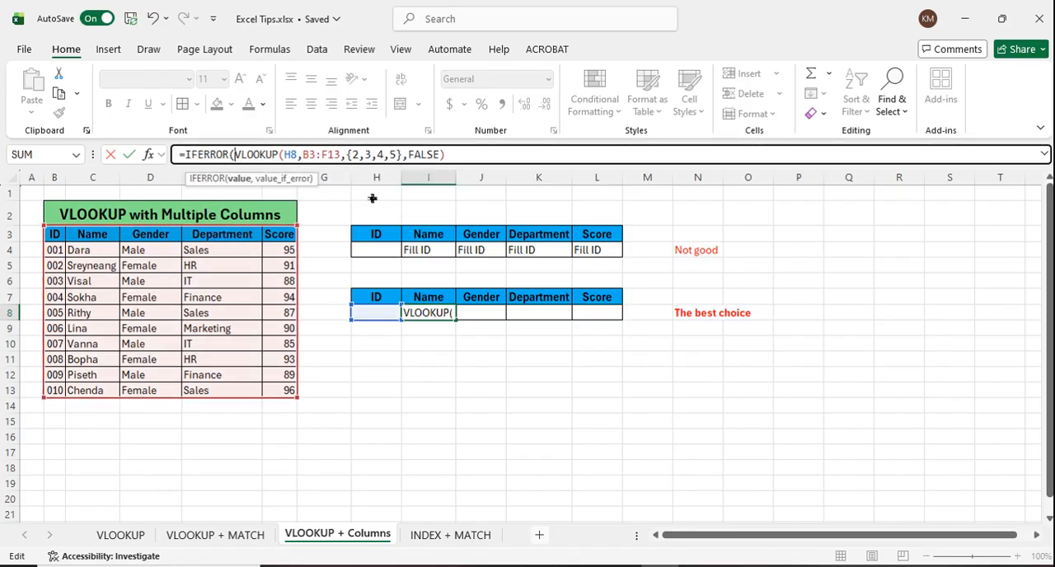
left_click(499, 154)
type(",")
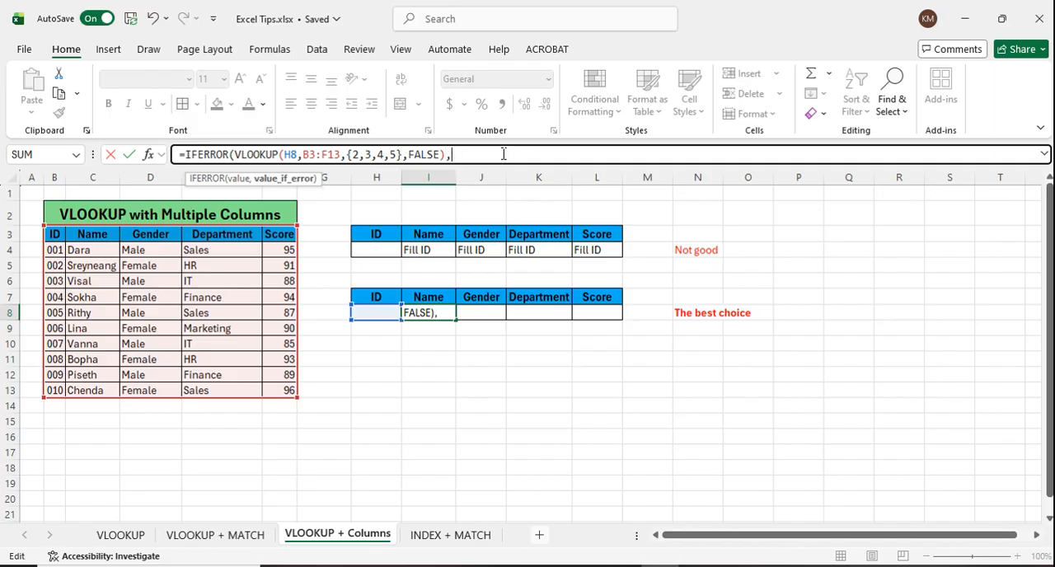
type("\"Fill ID")
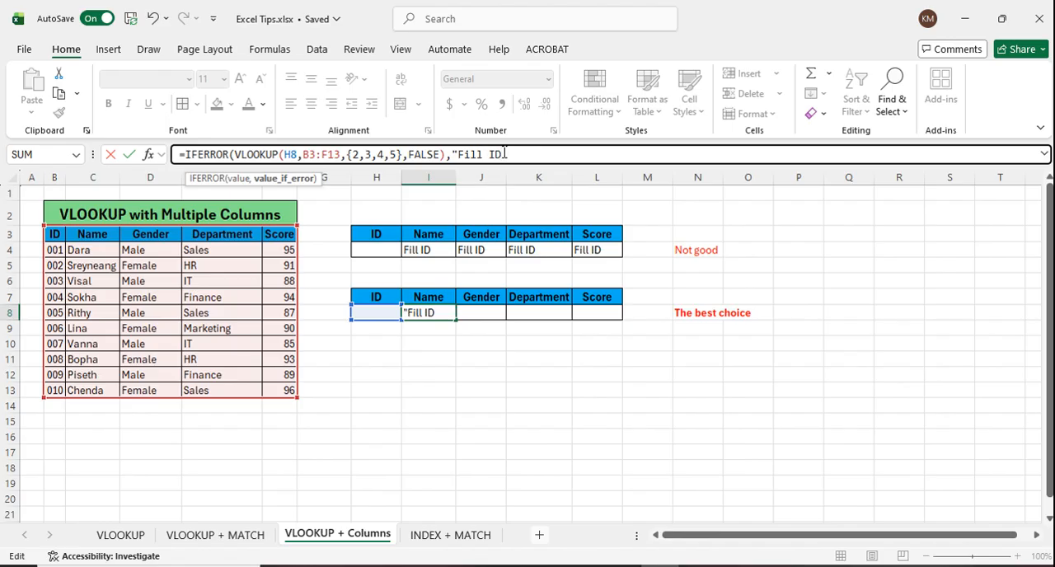
type("\")")
key("Return")
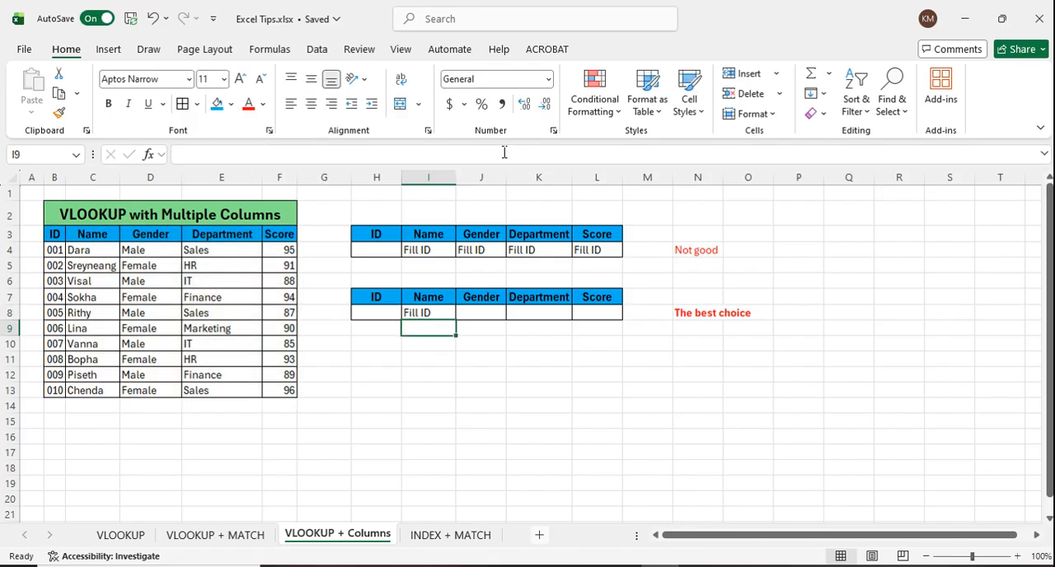
Step: Choose ID 003 in H8 to test the single array formula across I8:L8
left_click(384, 315)
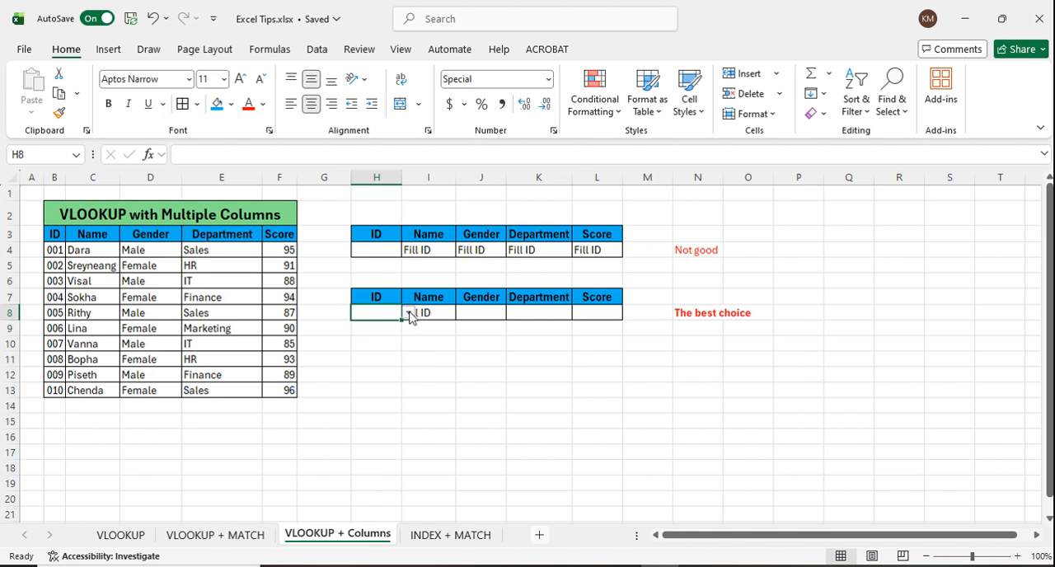
left_click(435, 364)
left_click(388, 317)
left_click(450, 318)
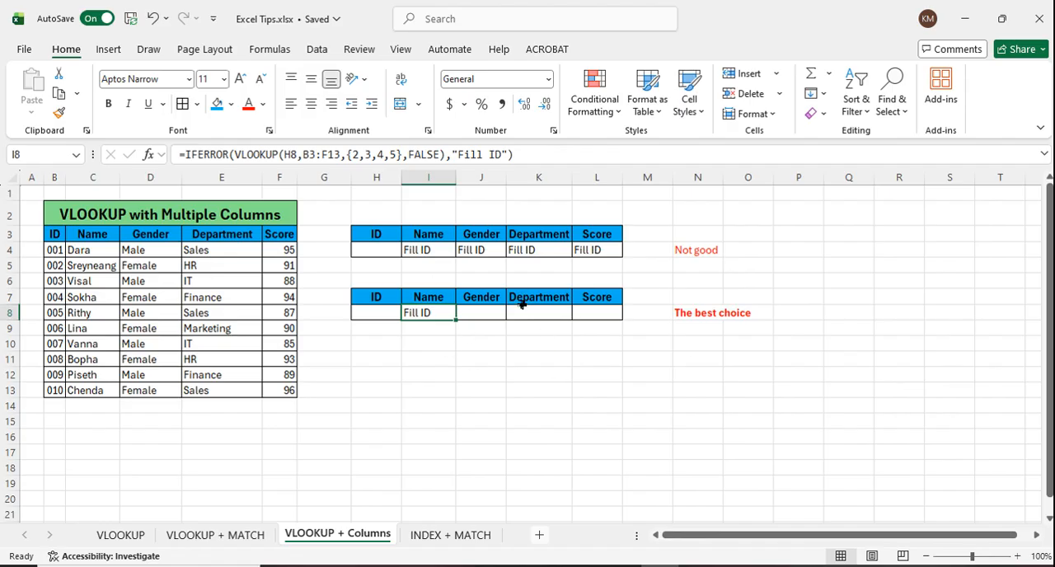
left_click(388, 319)
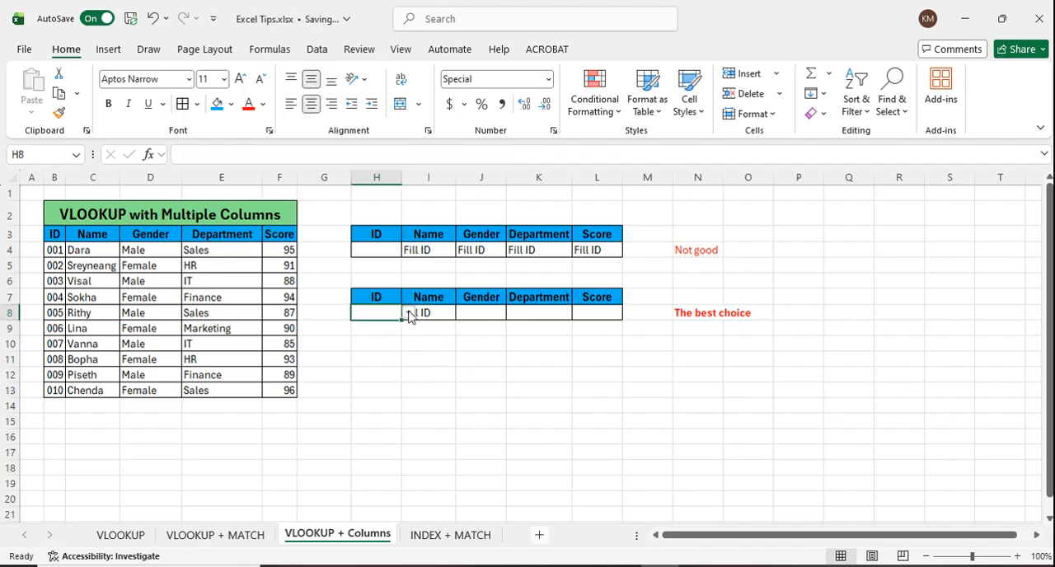
left_click(408, 314)
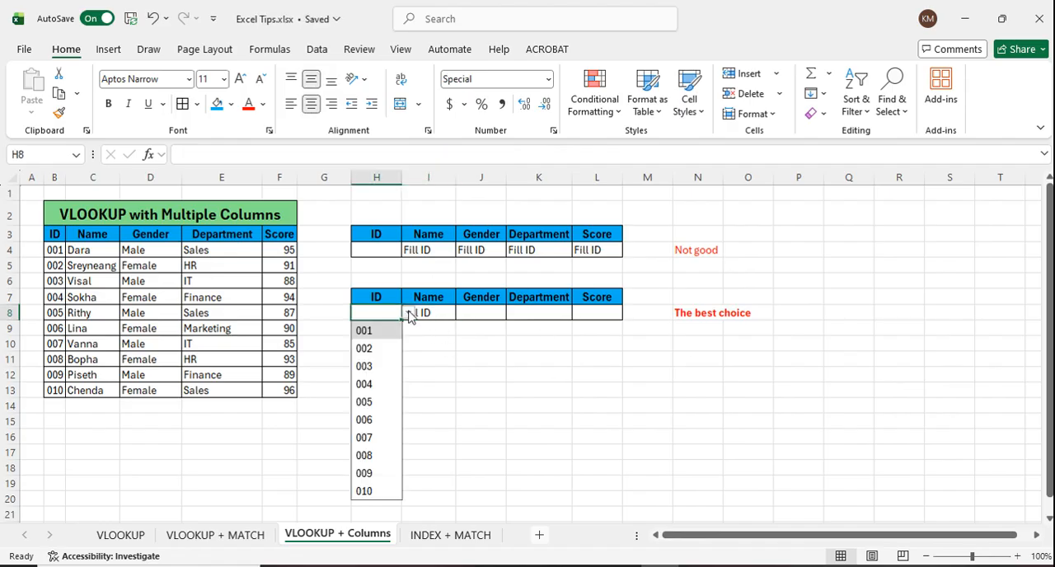
left_click(364, 365)
left_click(613, 375)
left_click(452, 315)
left_click(607, 314)
left_click(774, 391)
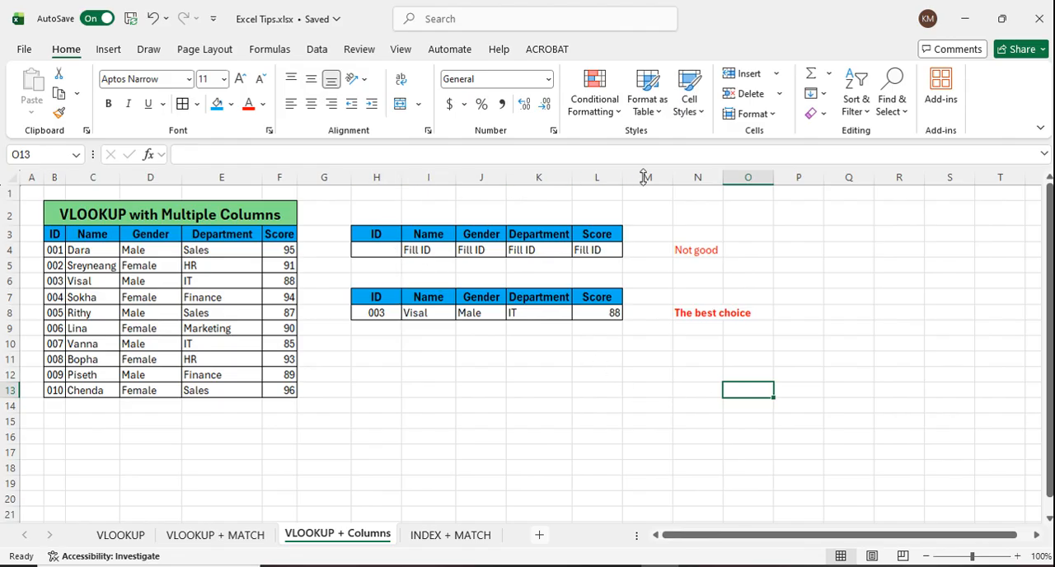
Step: Insert two blank columns before the Department column of the source table
left_click(421, 407)
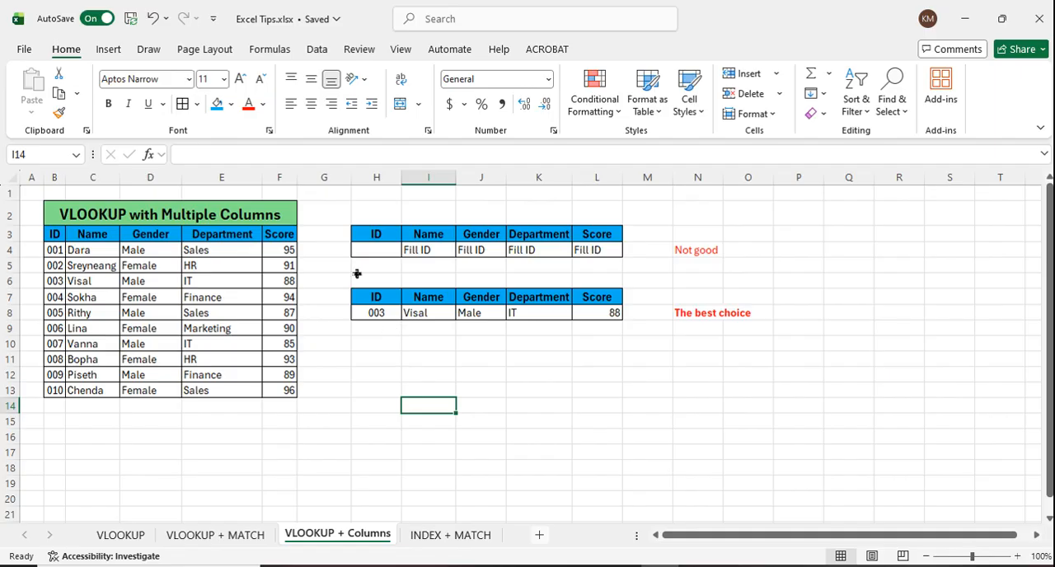
left_click(216, 183)
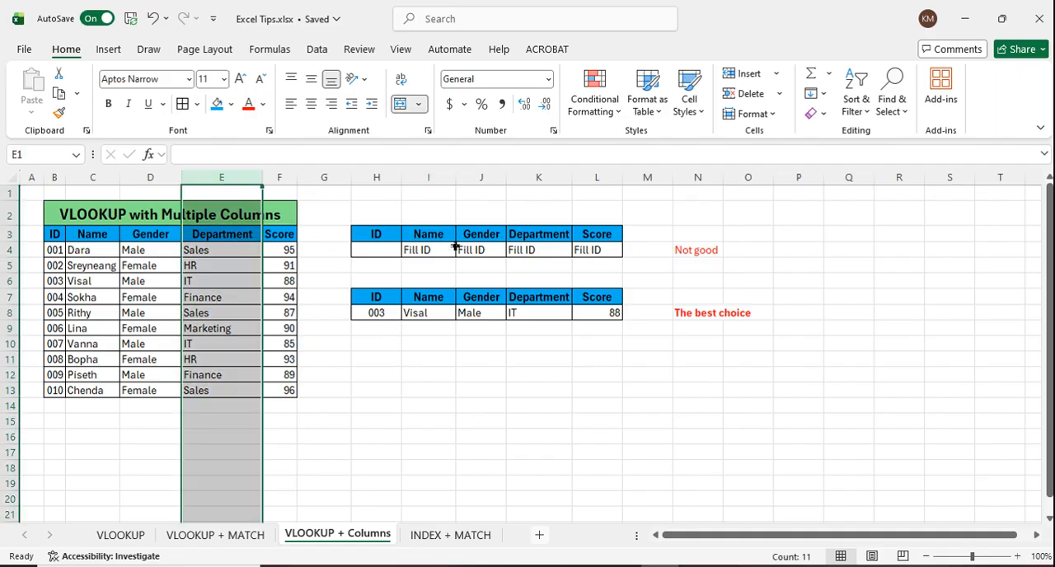
right_click(237, 186)
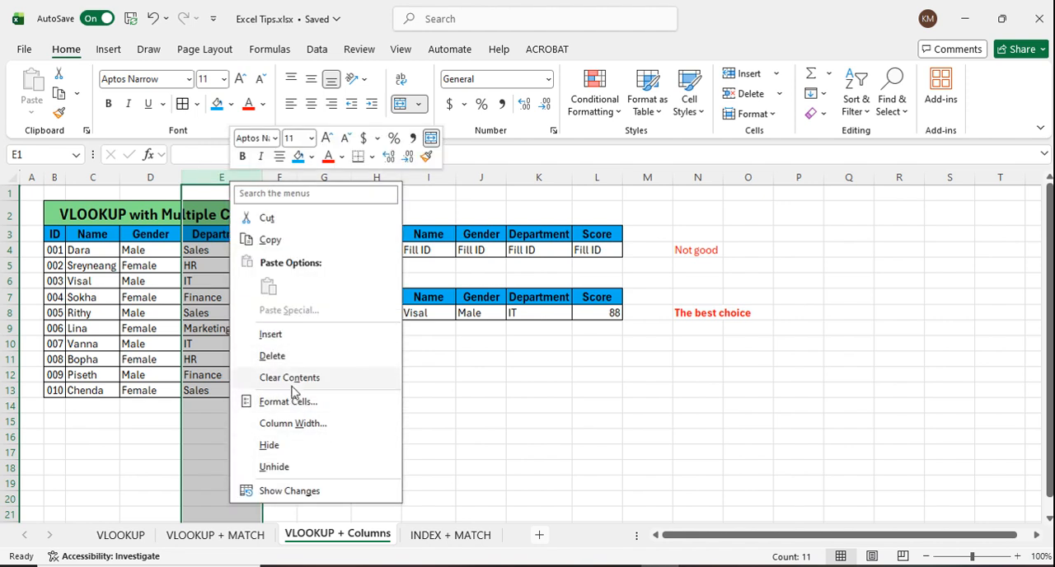
left_click(272, 334)
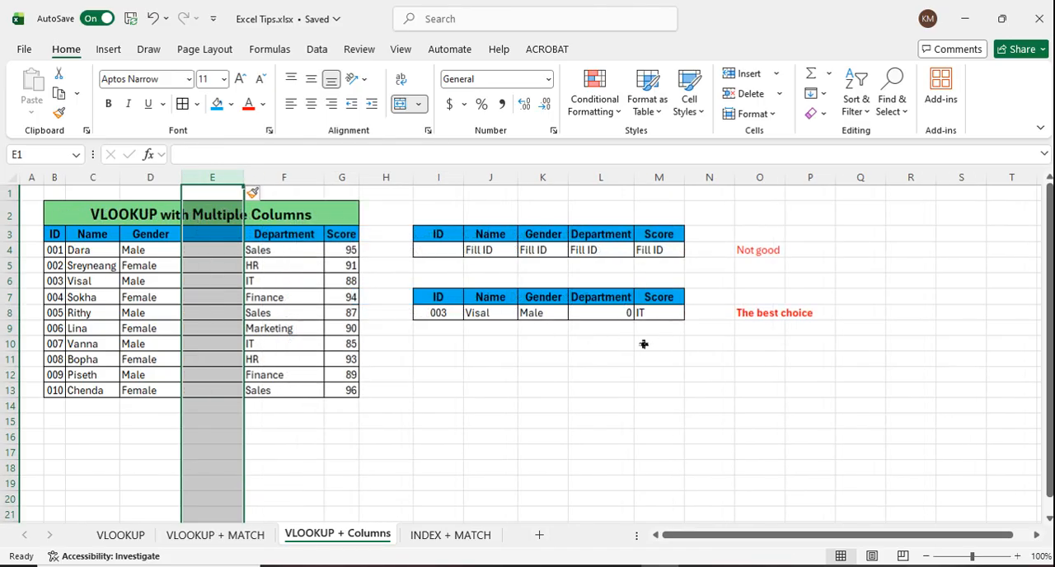
right_click(205, 176)
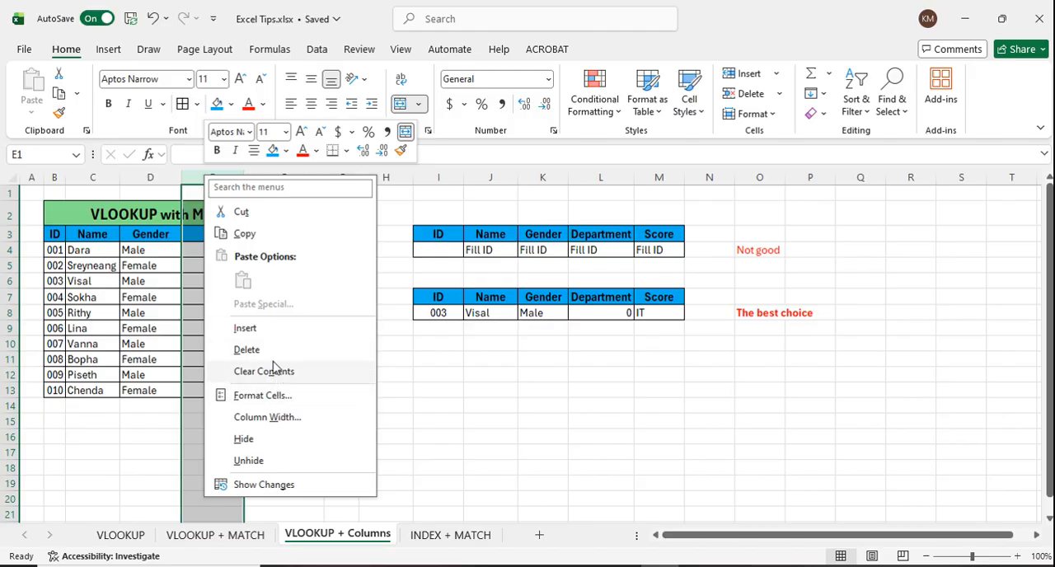
left_click(260, 328)
left_click(500, 372)
Step: Choose ID 002 in J4 and ID 004 in J8 to test both lookup tables with the inserted columns
left_click(502, 250)
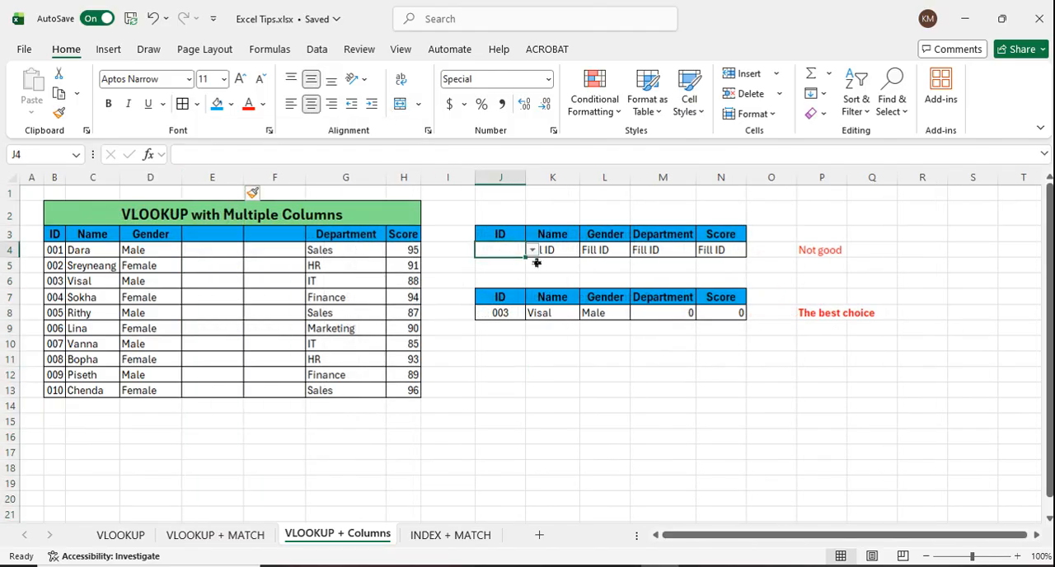
left_click(533, 251)
left_click(509, 291)
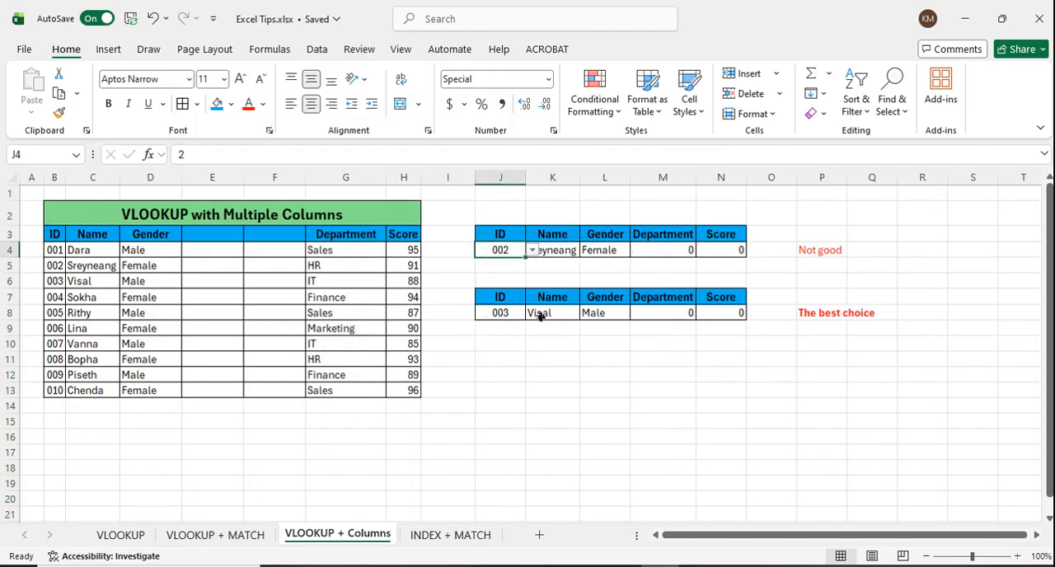
left_click(542, 389)
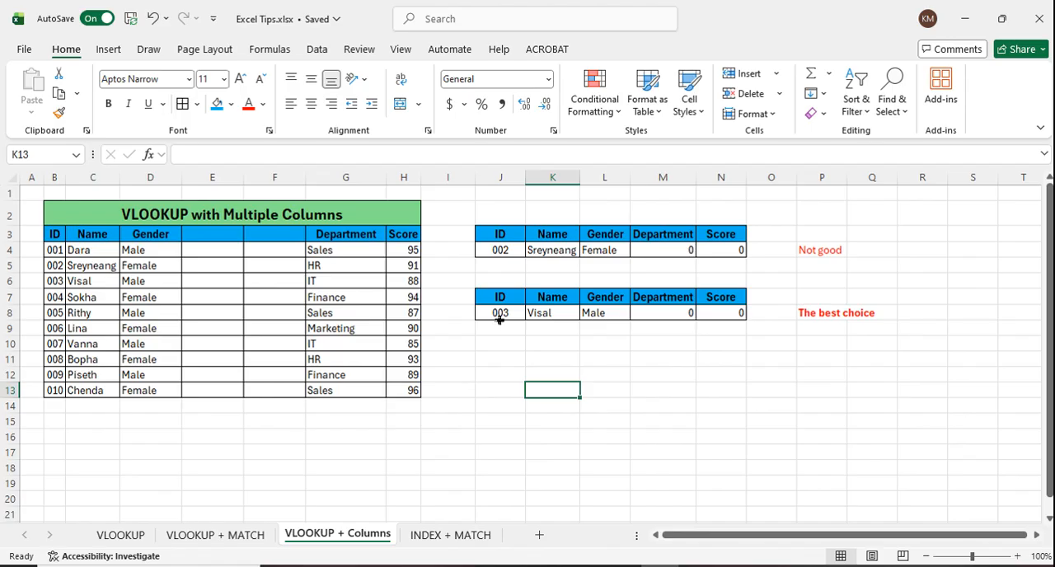
left_click(503, 318)
left_click(532, 313)
left_click(498, 381)
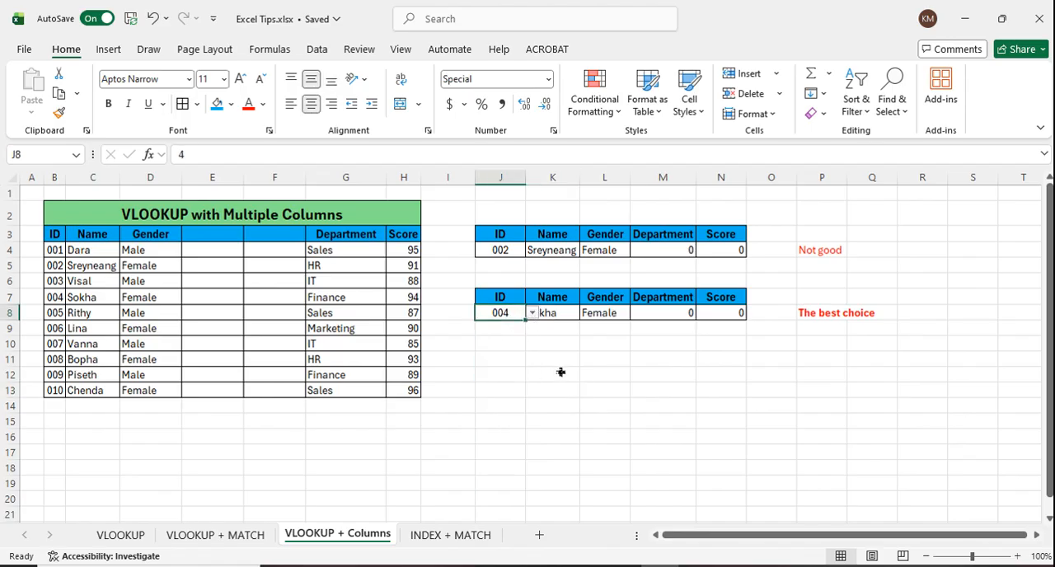
left_click(550, 372)
Step: Delete the blank columns E:F from the source table, and undo the deletion
left_click_drag(278, 177, 239, 181)
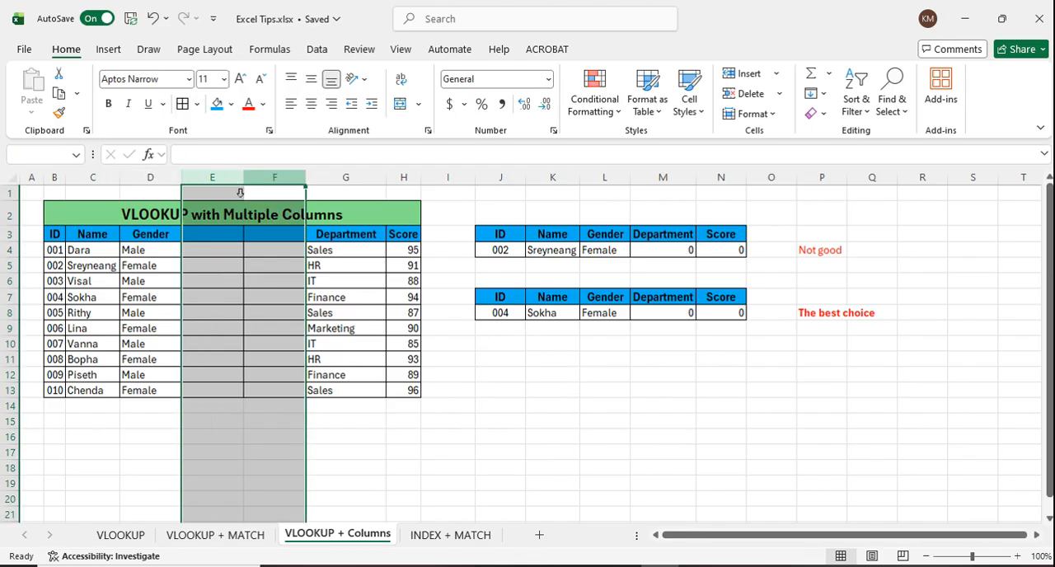
right_click(268, 241)
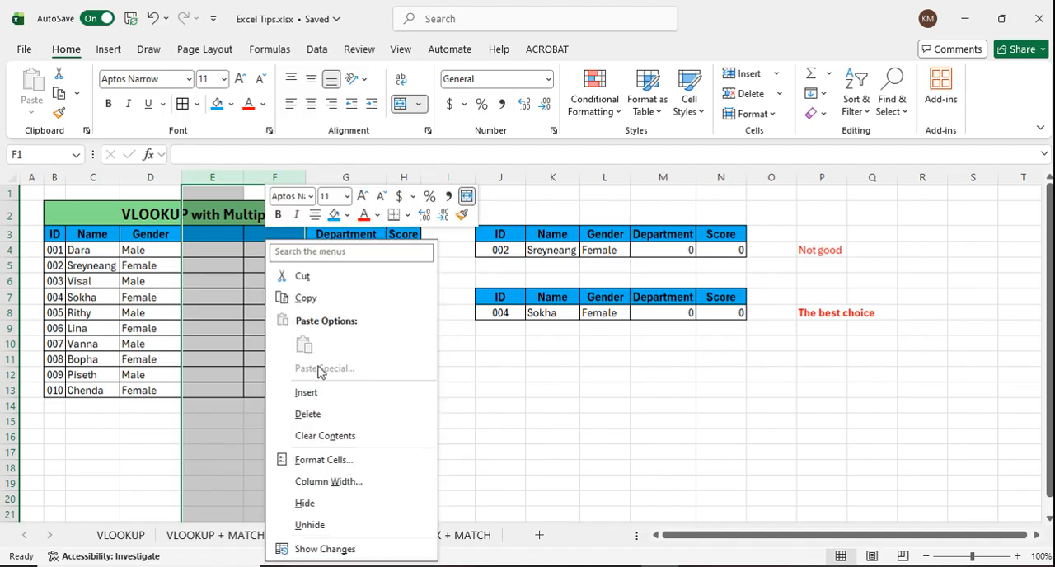
left_click(335, 415)
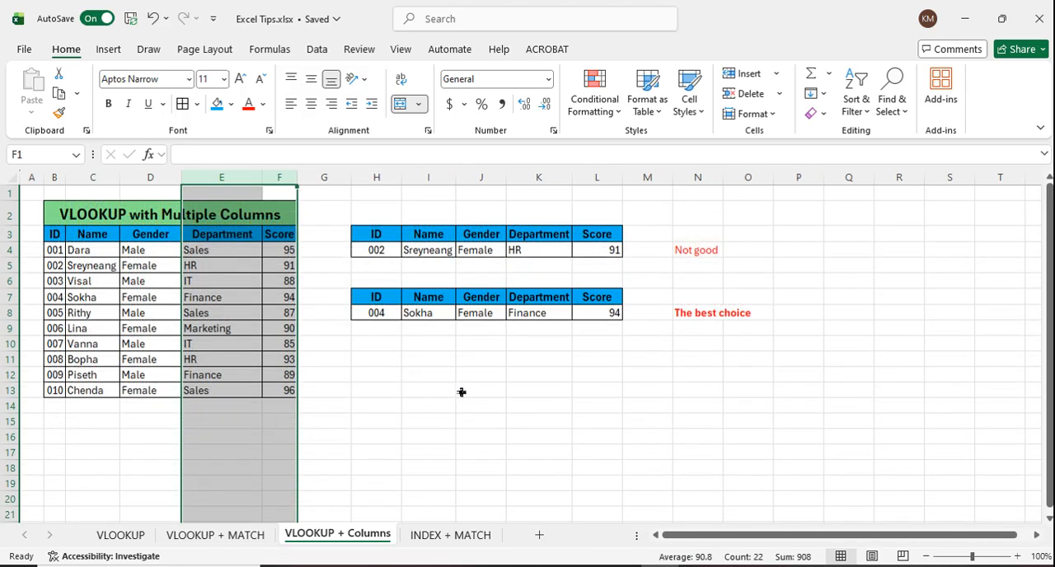
left_click(455, 391)
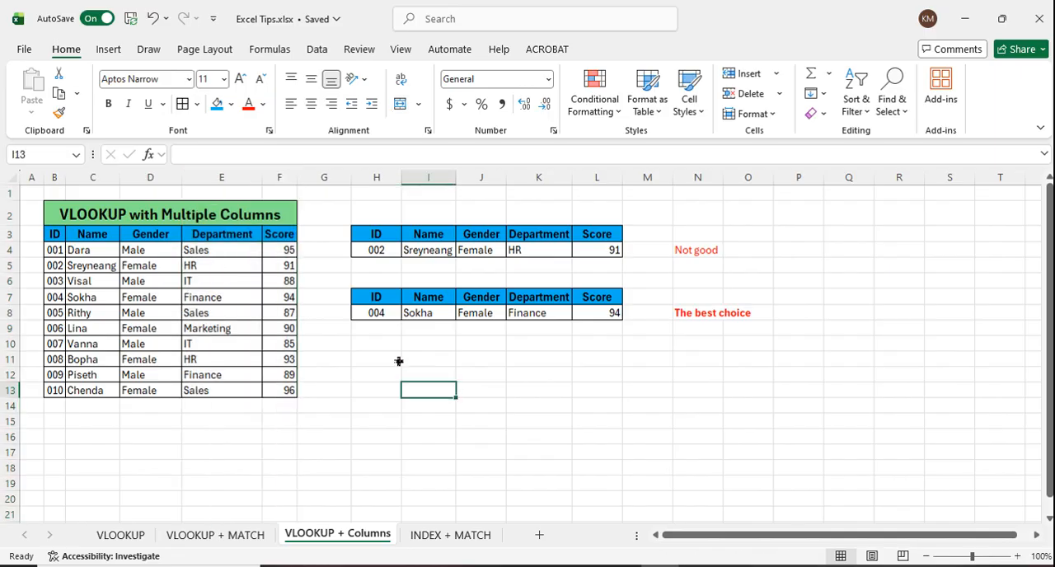
key("ctrl+z")
Step: Delete the blank columns E:F before Department and check the array formula in I8
left_click_drag(254, 177, 233, 178)
right_click(277, 281)
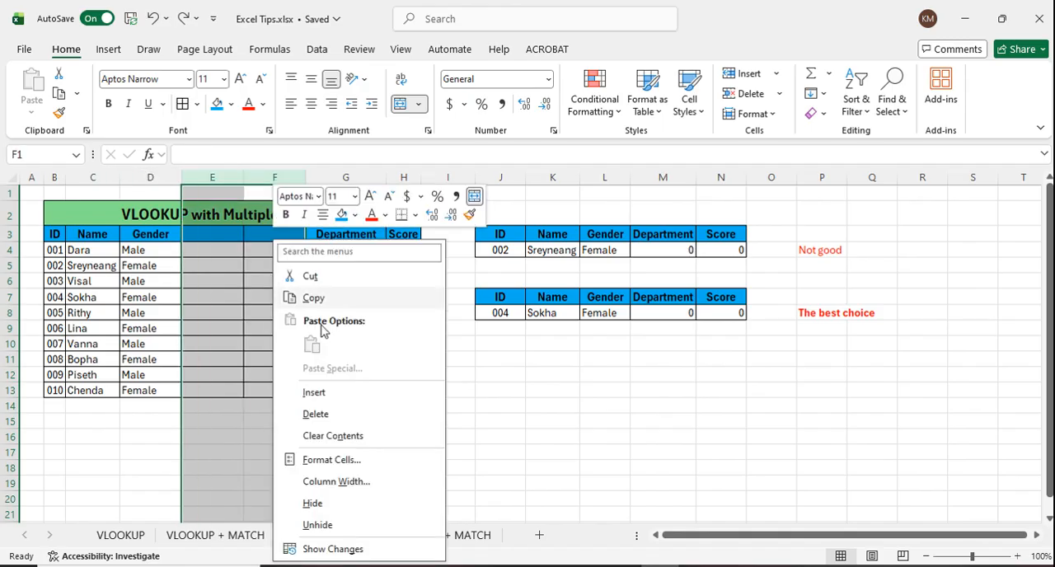
left_click(323, 414)
left_click(493, 391)
left_click(591, 346)
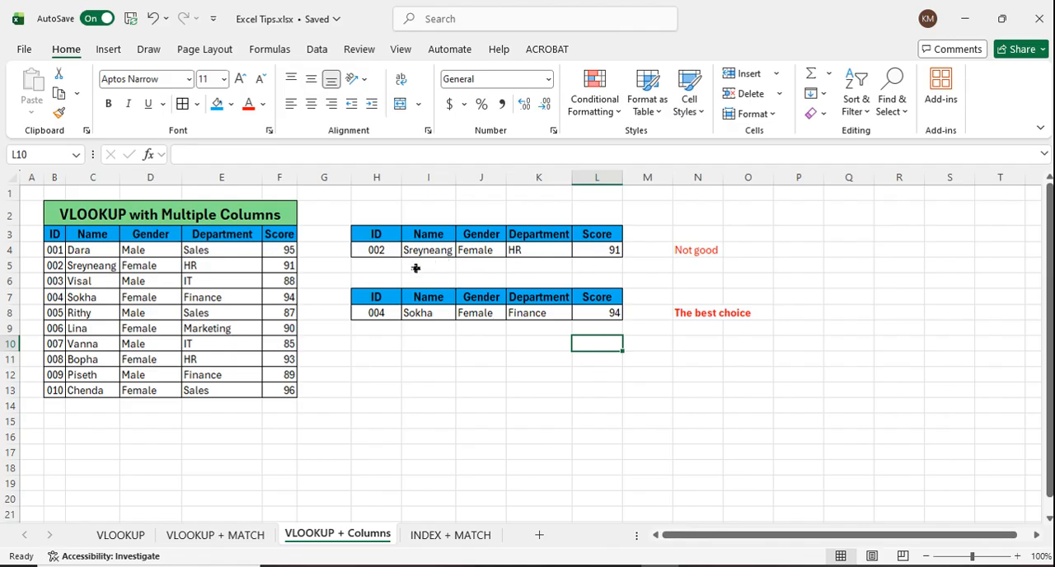
left_click(378, 315)
left_click(437, 318)
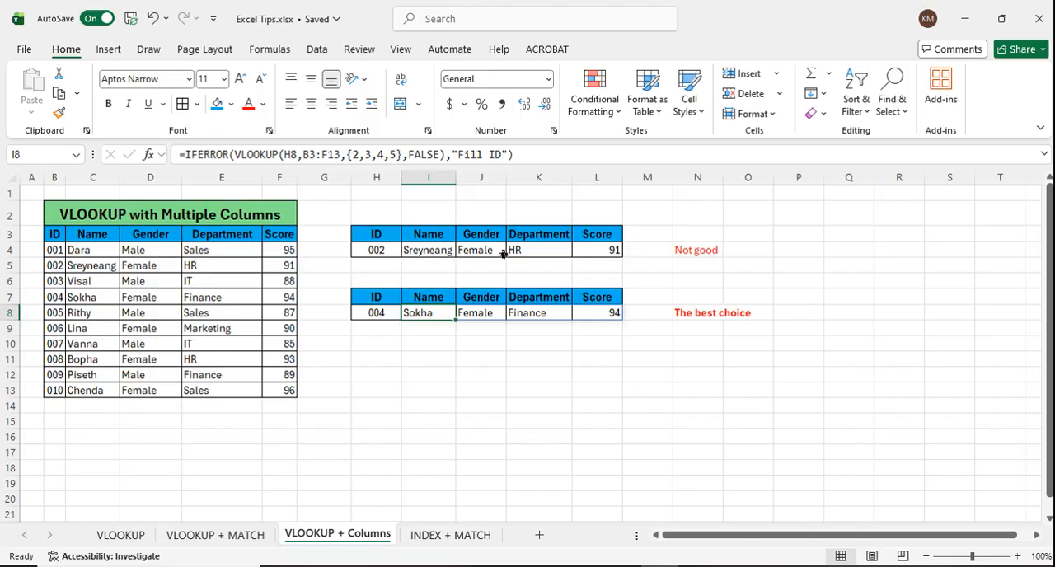
Step: Examine the separate VLOOKUP formulas in I4 through L4, and the array-constant formula in I8
left_click(409, 254)
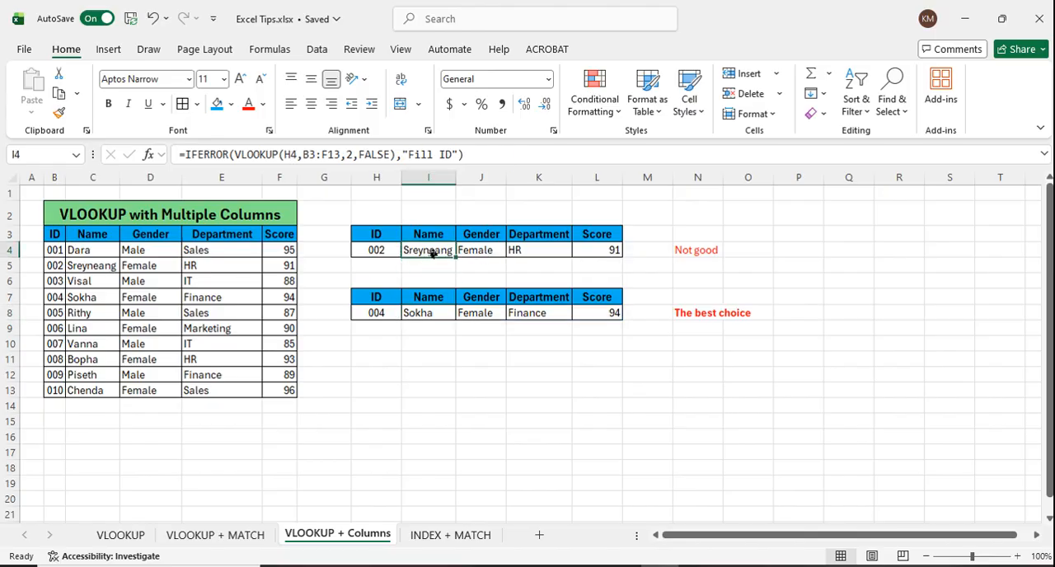
left_click(481, 253)
left_click(539, 252)
left_click(604, 251)
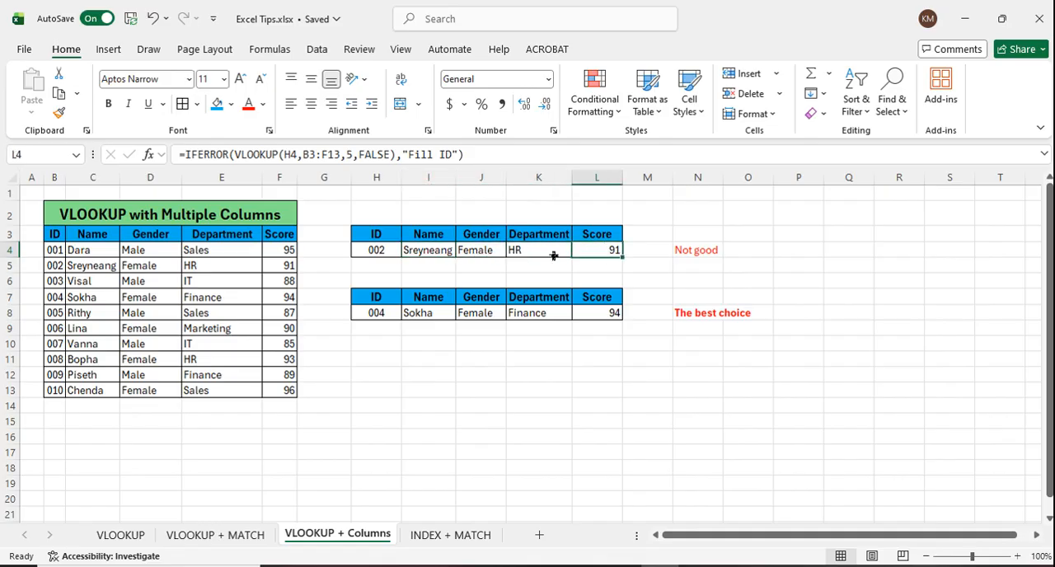
left_click(436, 318)
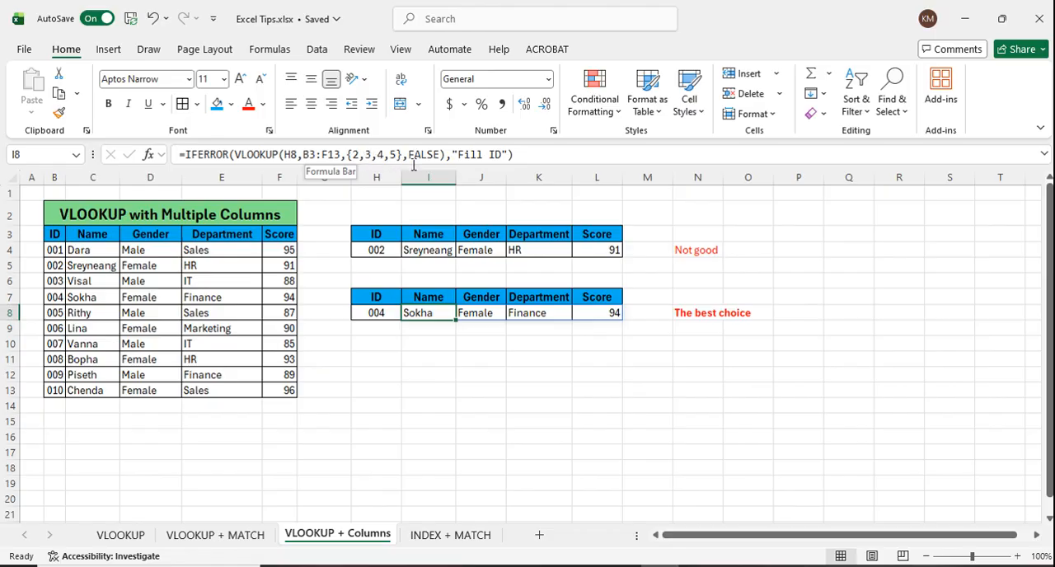
Step: Compare the individual lookup formulas across I4:L4 with the spilled array formula across I8:L8
left_click(438, 254)
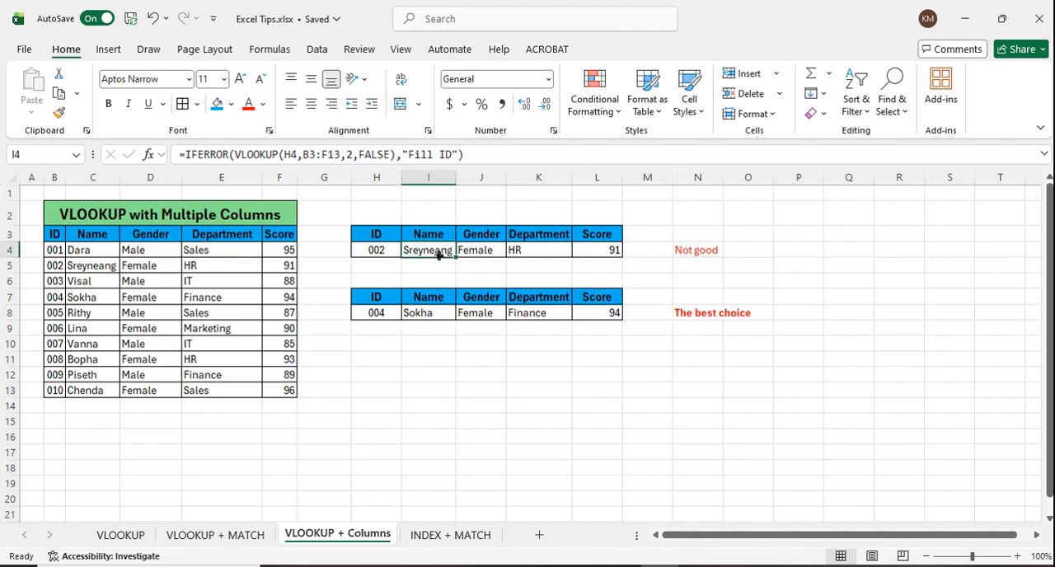
left_click(480, 255)
left_click(542, 253)
left_click(613, 255)
left_click_drag(448, 253, 621, 249)
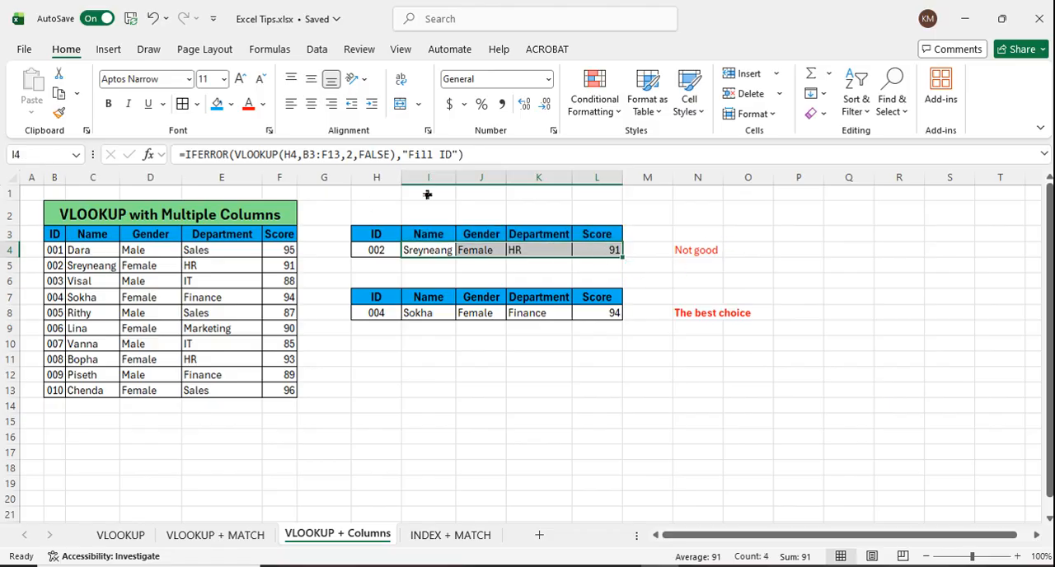
left_click(444, 314)
left_click(504, 316)
left_click(577, 313)
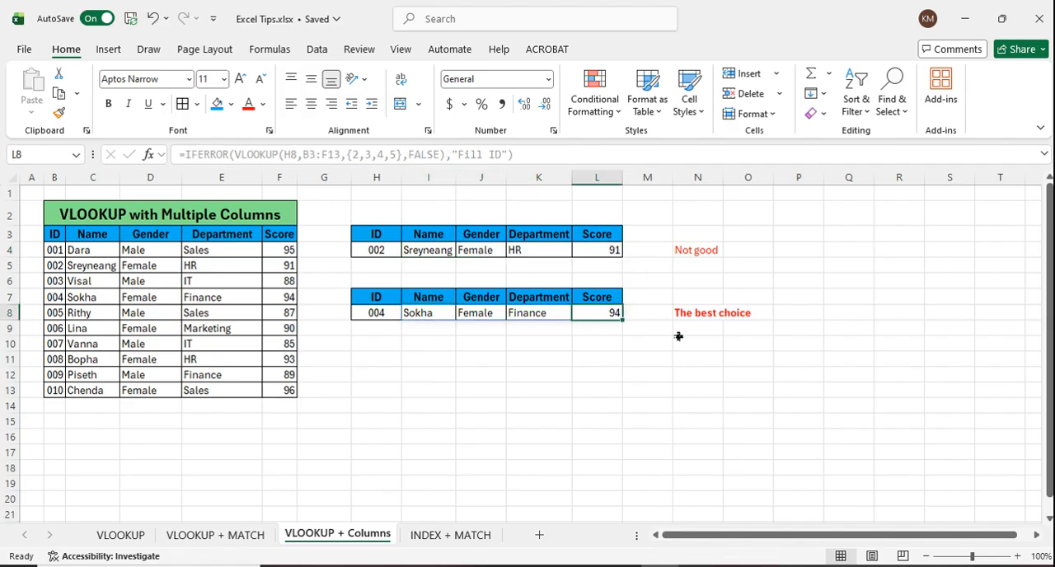